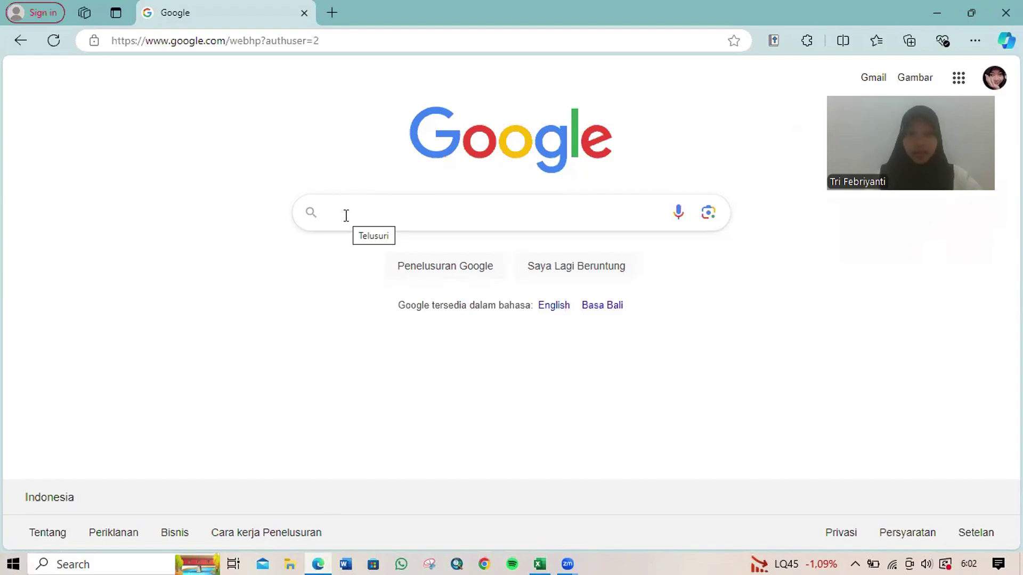
Step: Search Google for "persebaran gunung api magma esdm" and open the Magma ESDM result on volcano types
click(346, 215)
text(perseb)
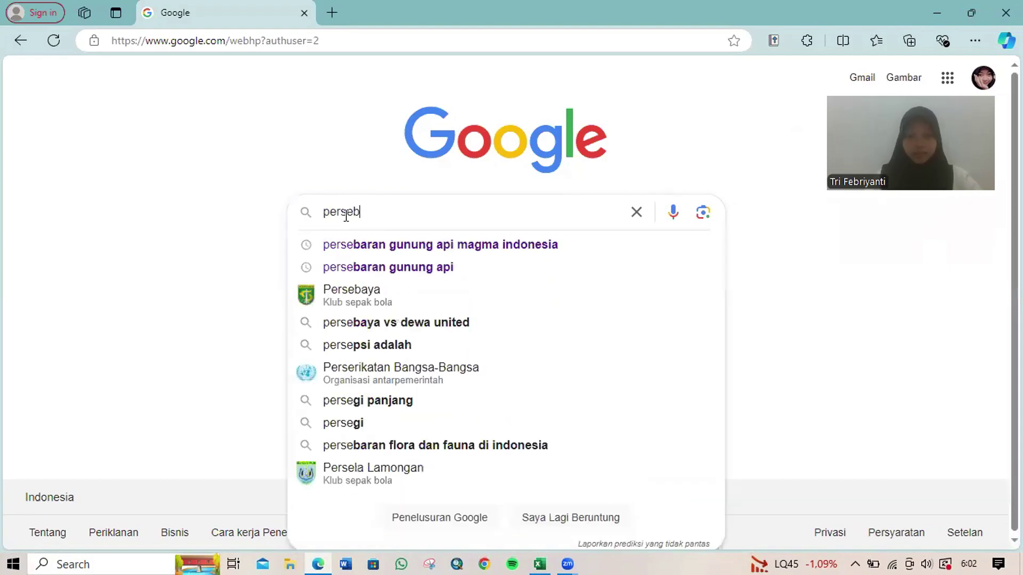
text(aran gu)
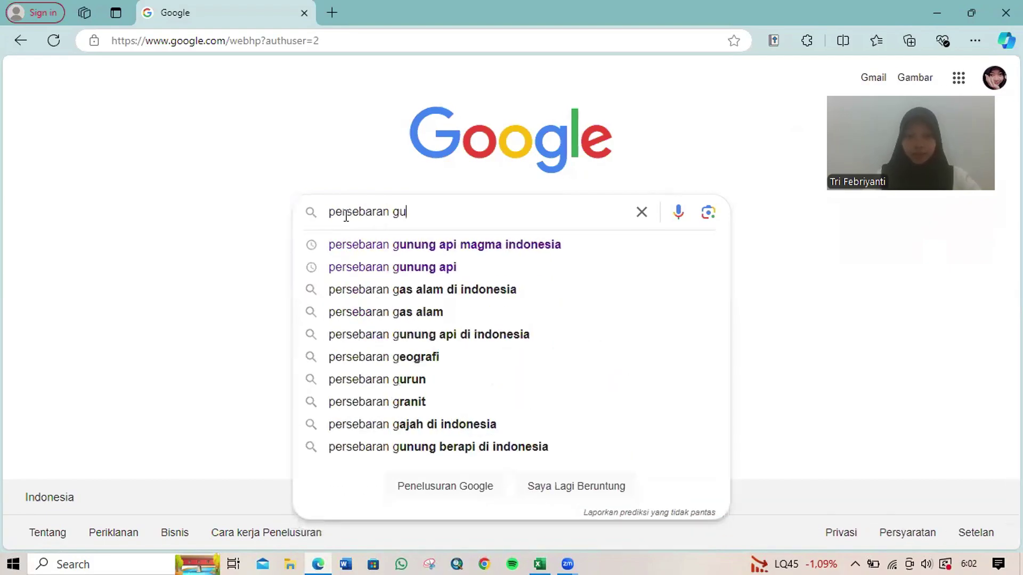
text(nung a)
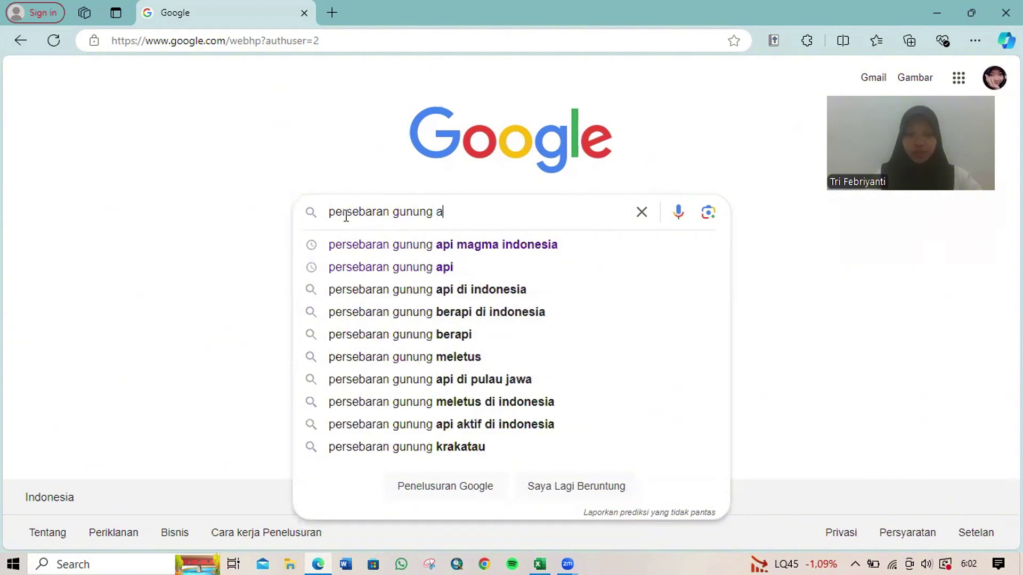
text(o)
key(BackSpace)
text(pi)
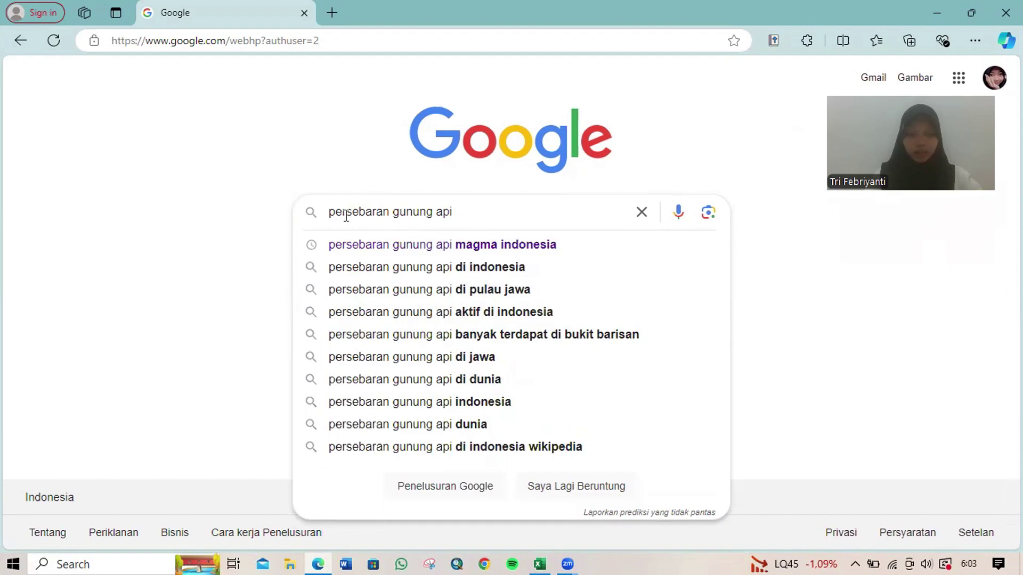
text( magma)
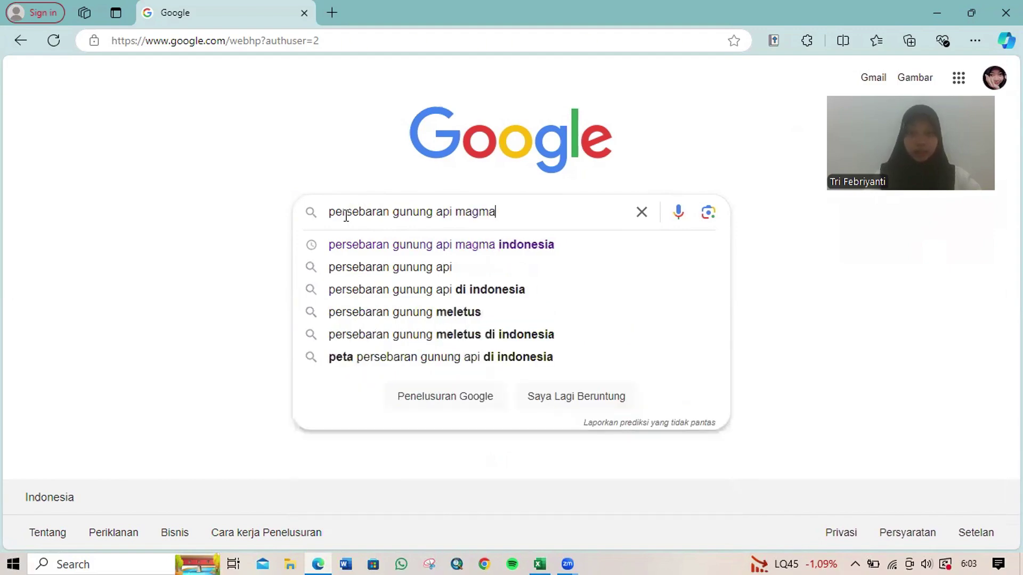
text( esdm)
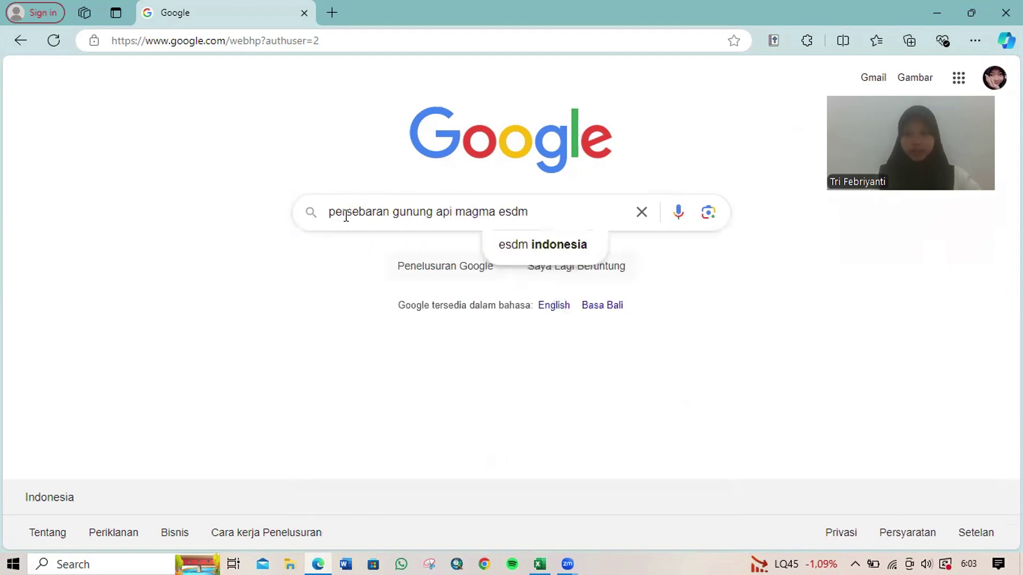
key(Return)
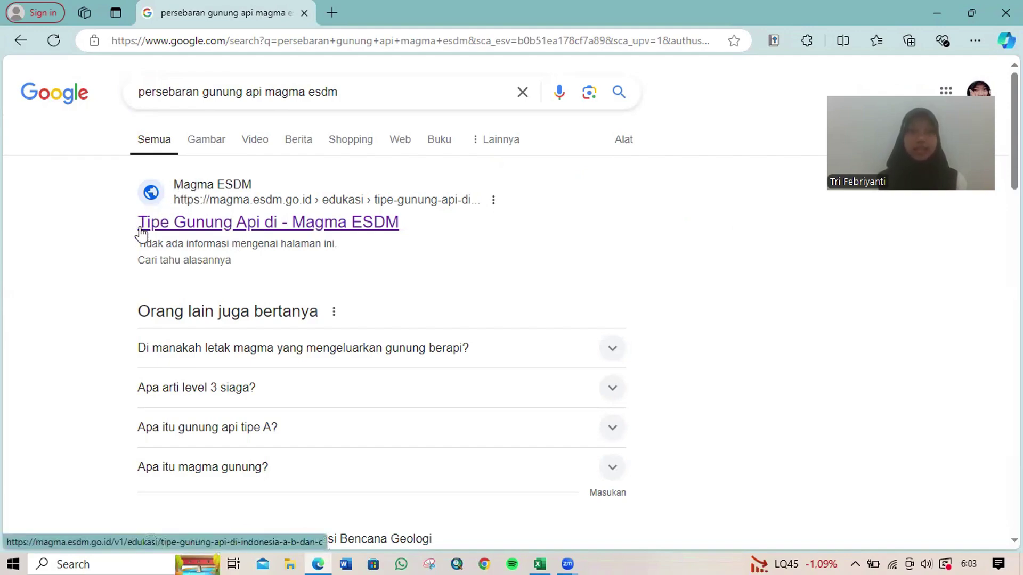
click(236, 224)
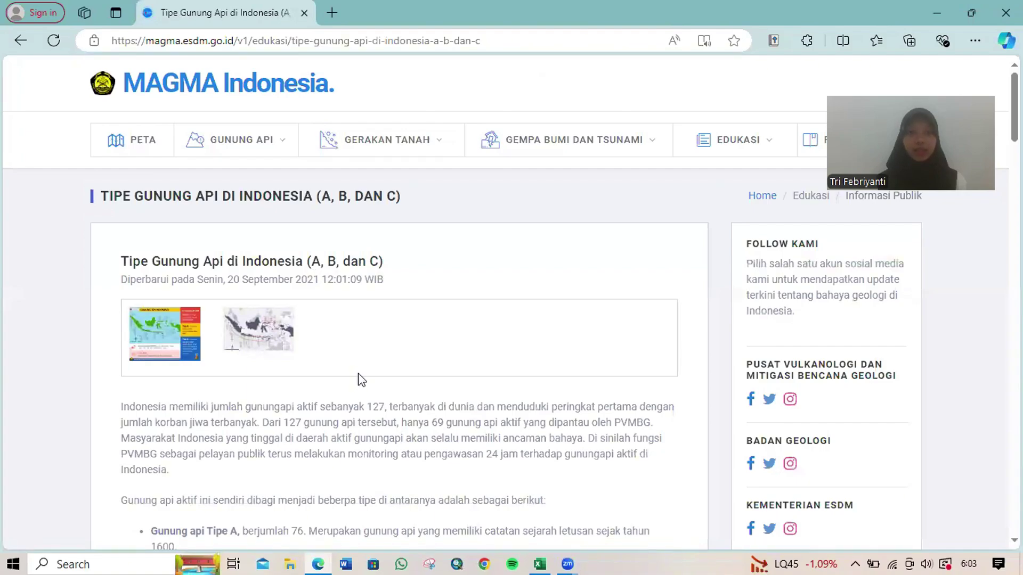
Step: Examine the type A, B and C volcano lists and the stated number of type A volcanoes
scroll(362, 380, down, 10)
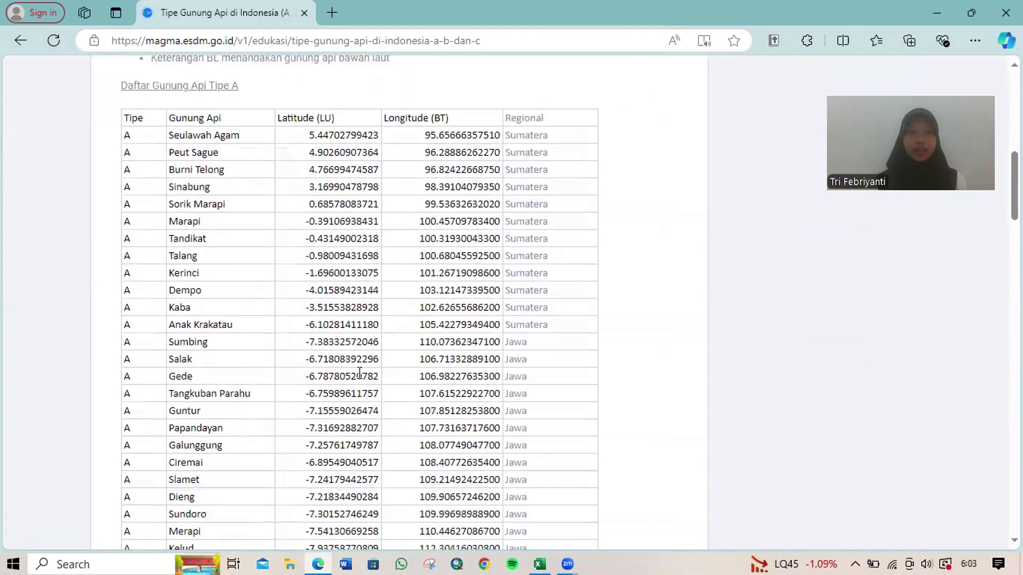
scroll(359, 373, down, 1)
scroll(359, 379, down, 15)
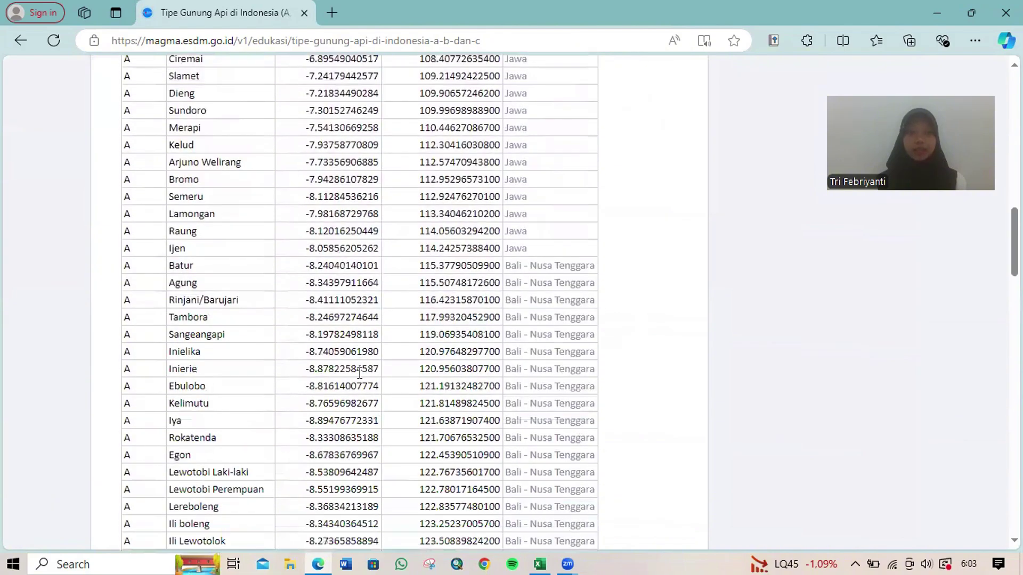
scroll(359, 373, down, 15)
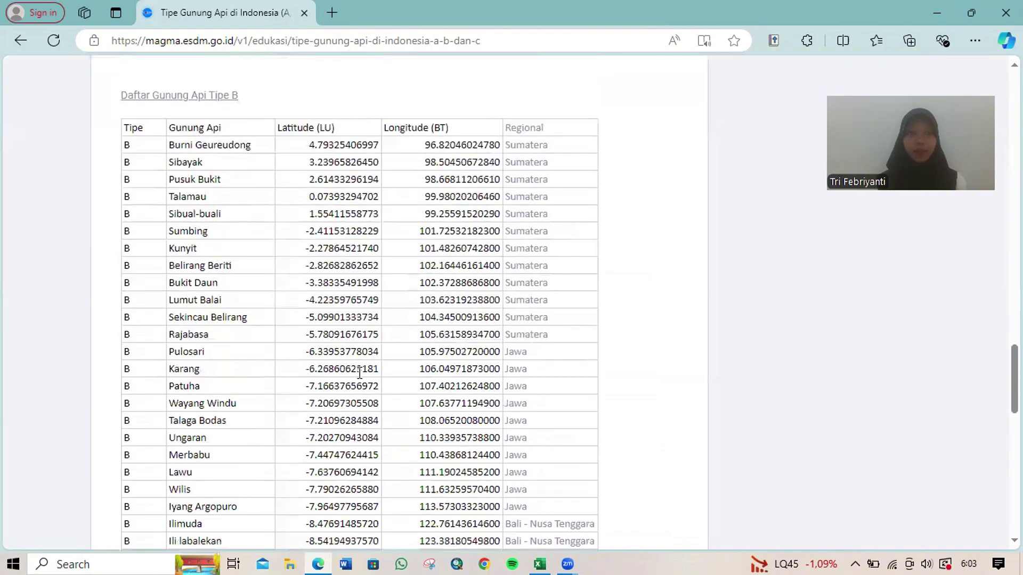
scroll(360, 380, down, 12)
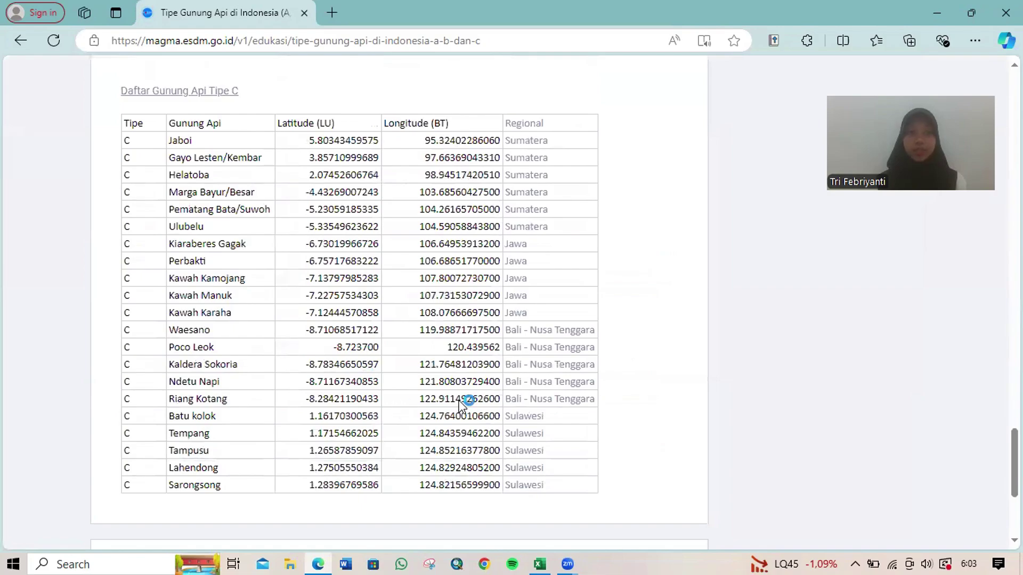
scroll(459, 402, up, 20)
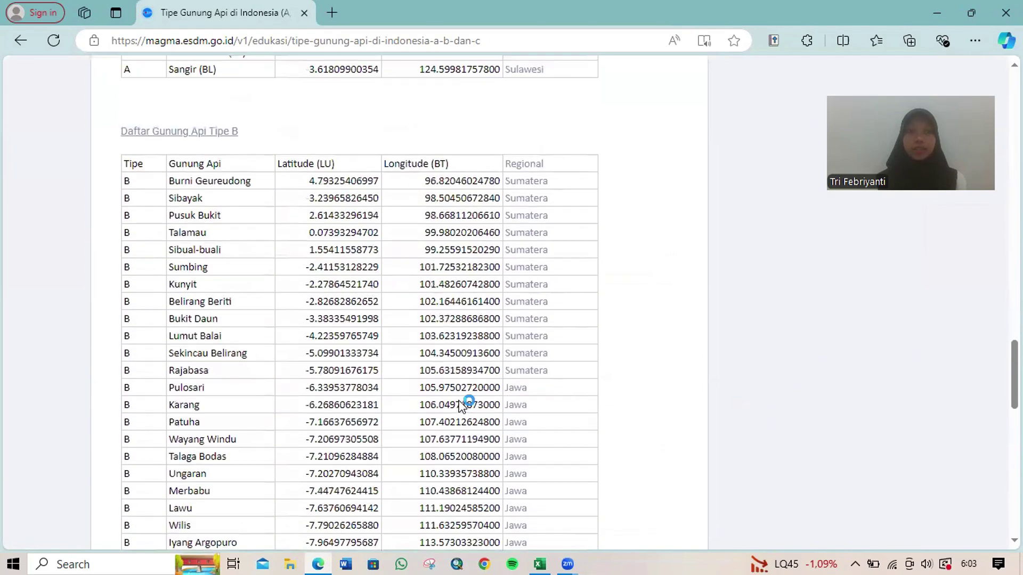
scroll(461, 406, up, 15)
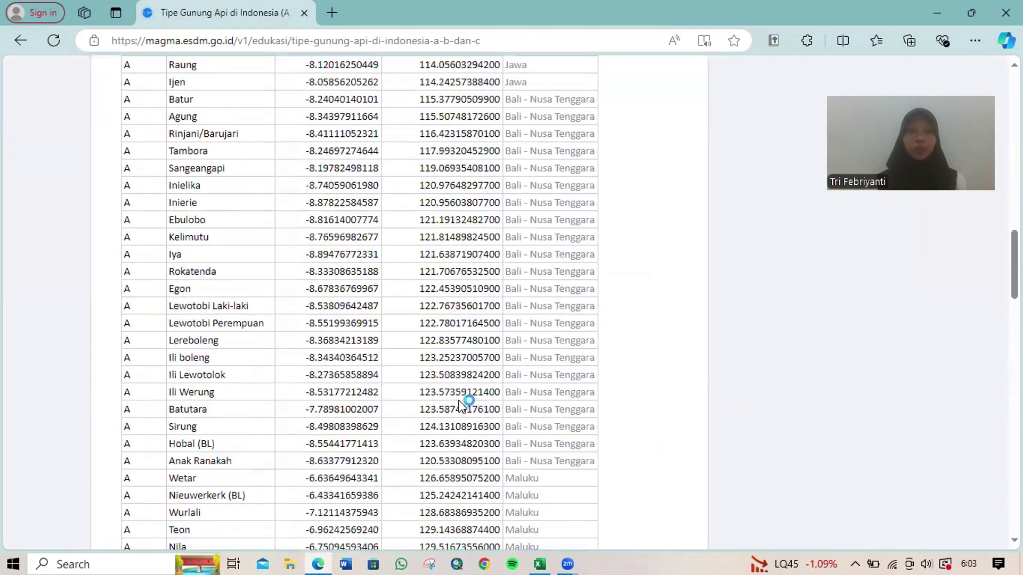
scroll(459, 401, up, 12)
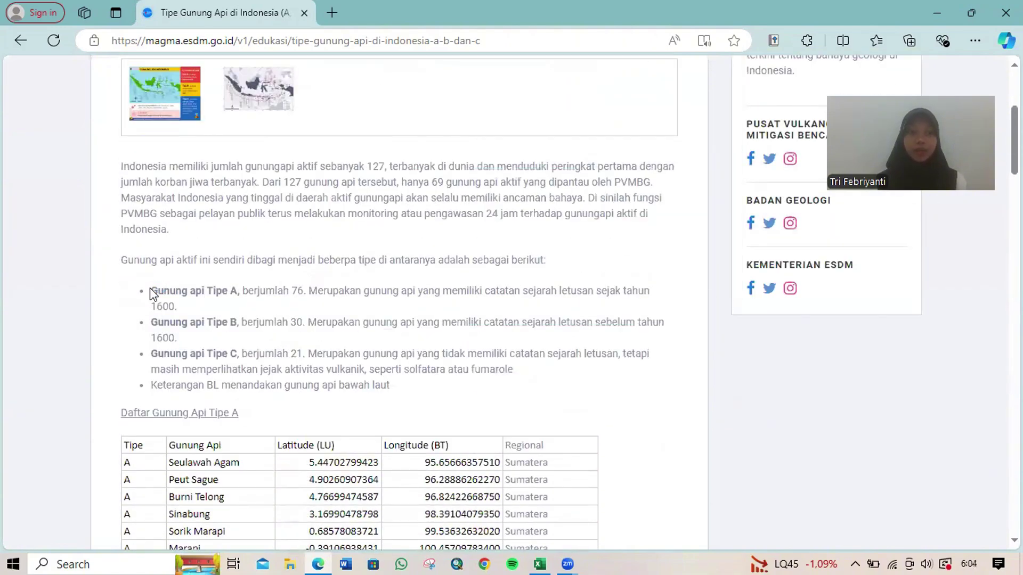
drag(149, 288, 304, 297)
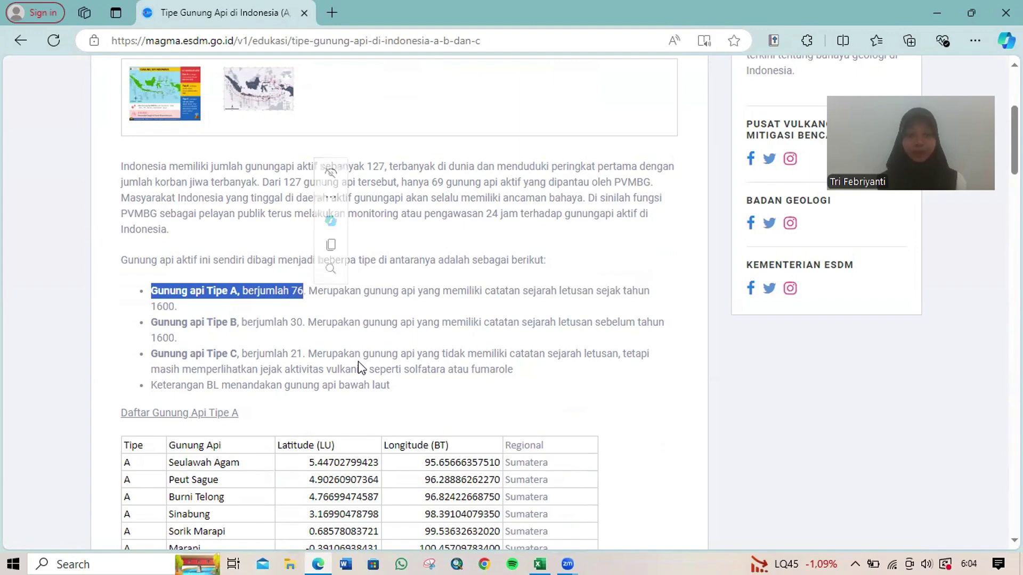
Step: Copy the entire type A volcano table, from the Tipe header through the Sangir (BL) row
scroll(358, 361, down, 3)
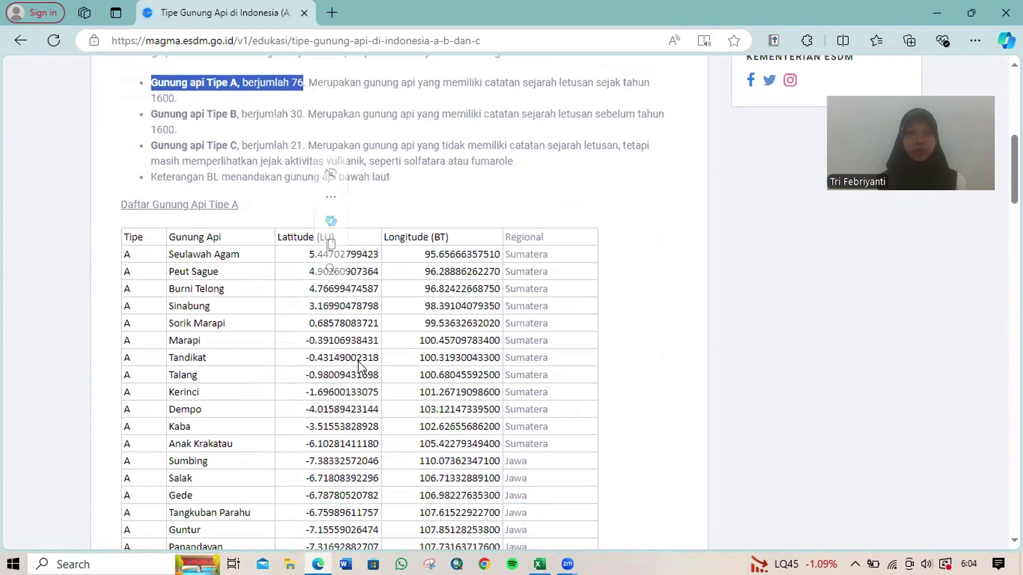
click(112, 222)
scroll(138, 269, down, 1)
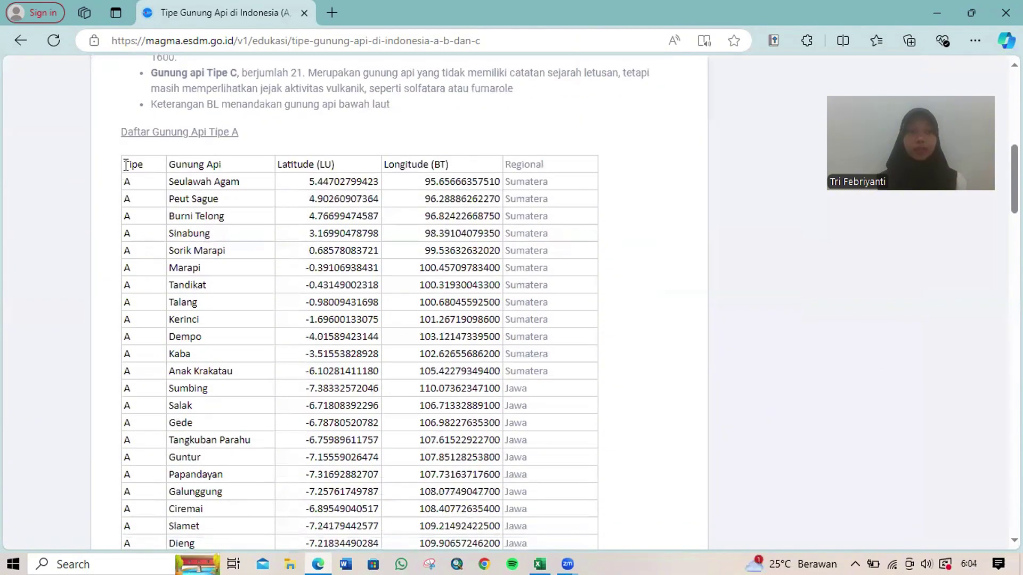
drag(126, 165, 472, 544)
drag(519, 437, 555, 511)
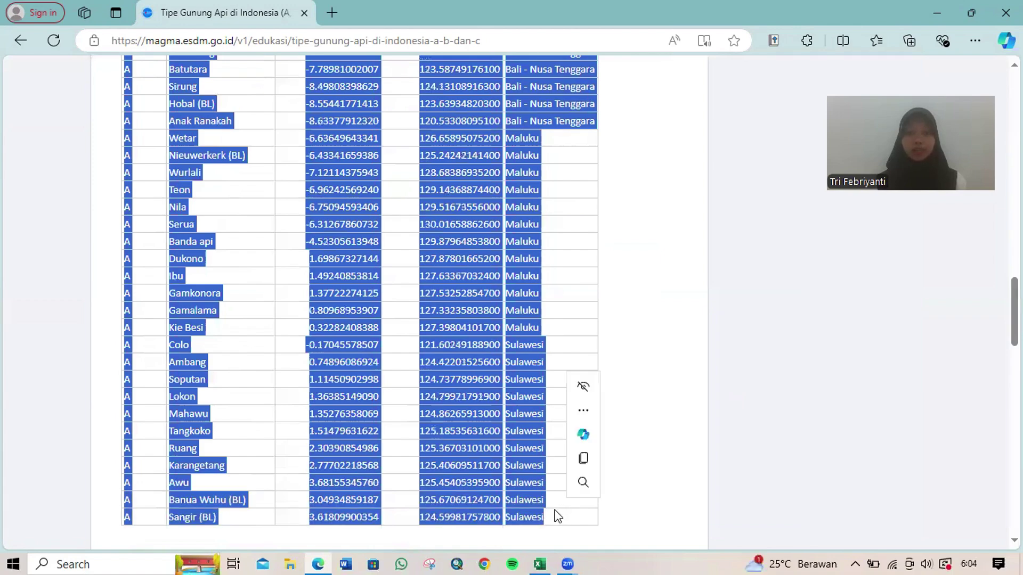
click(586, 461)
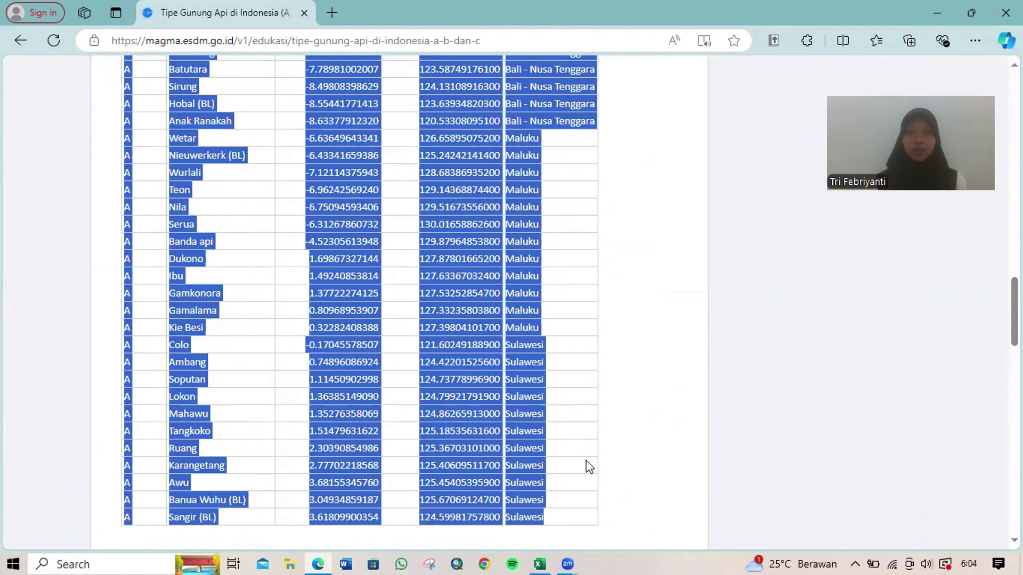
Step: Switch to Excel and disable system separators, using "." as the decimal separator and "," as the thousands separator
click(540, 560)
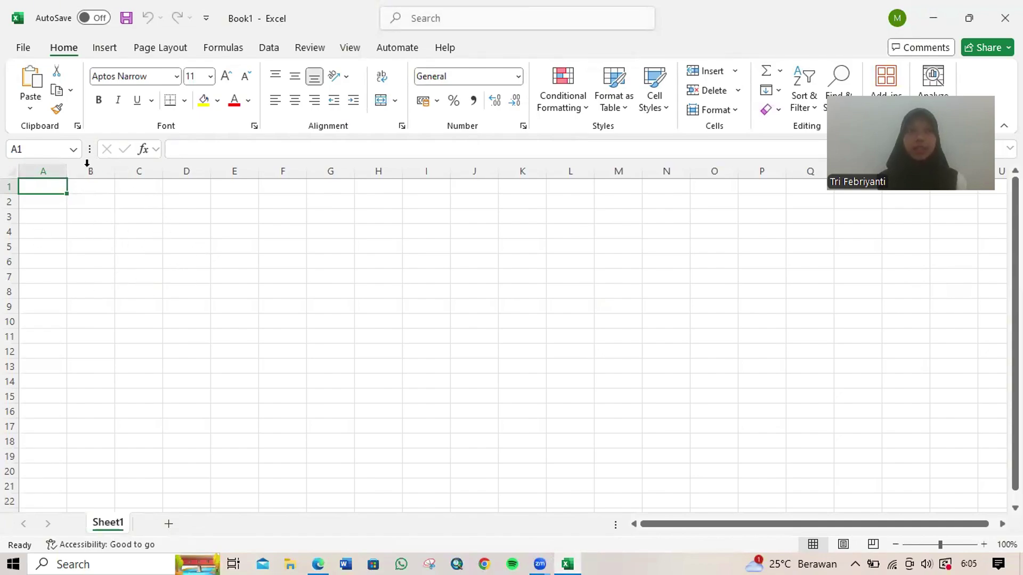
click(24, 49)
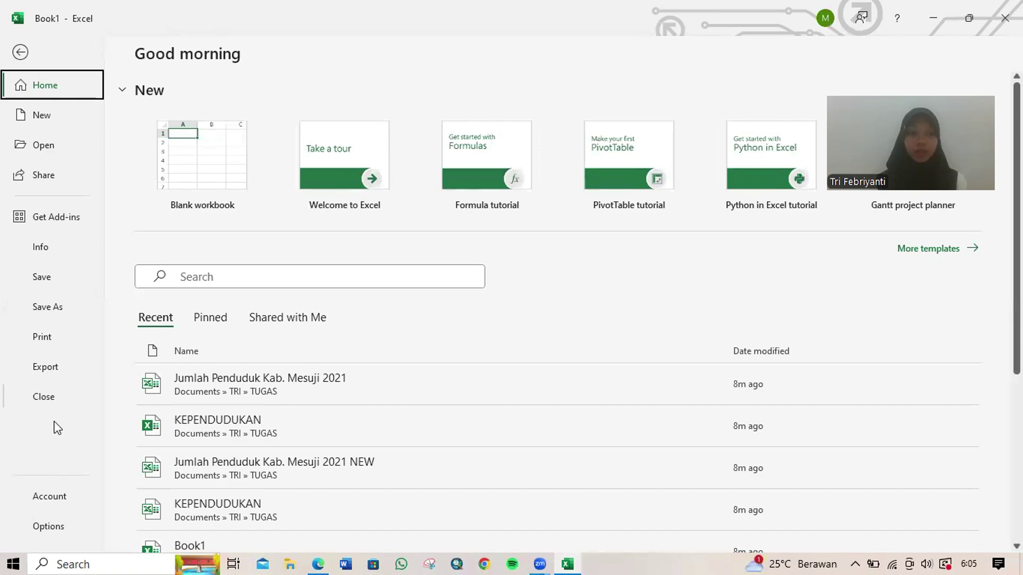
click(56, 529)
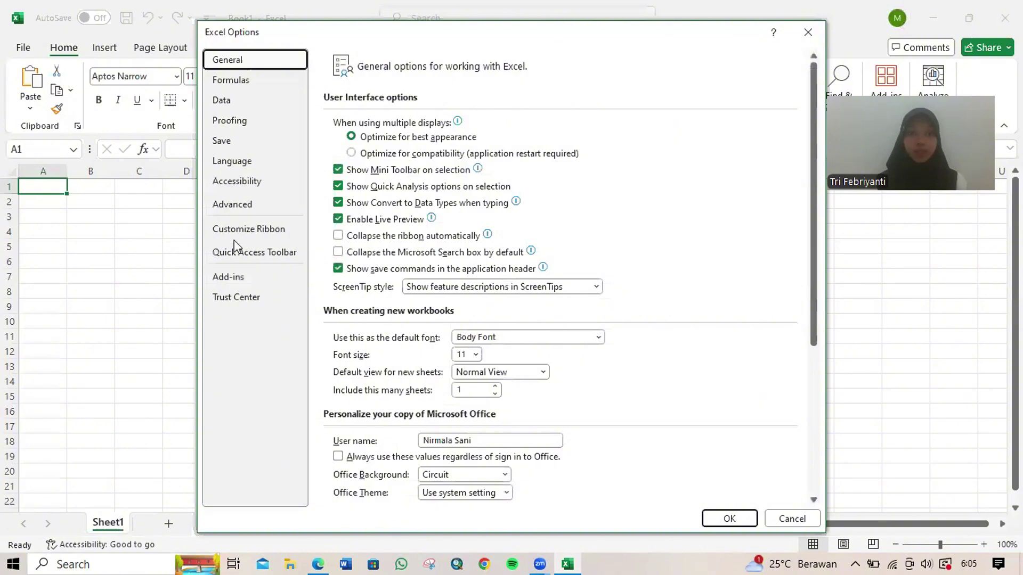
click(231, 204)
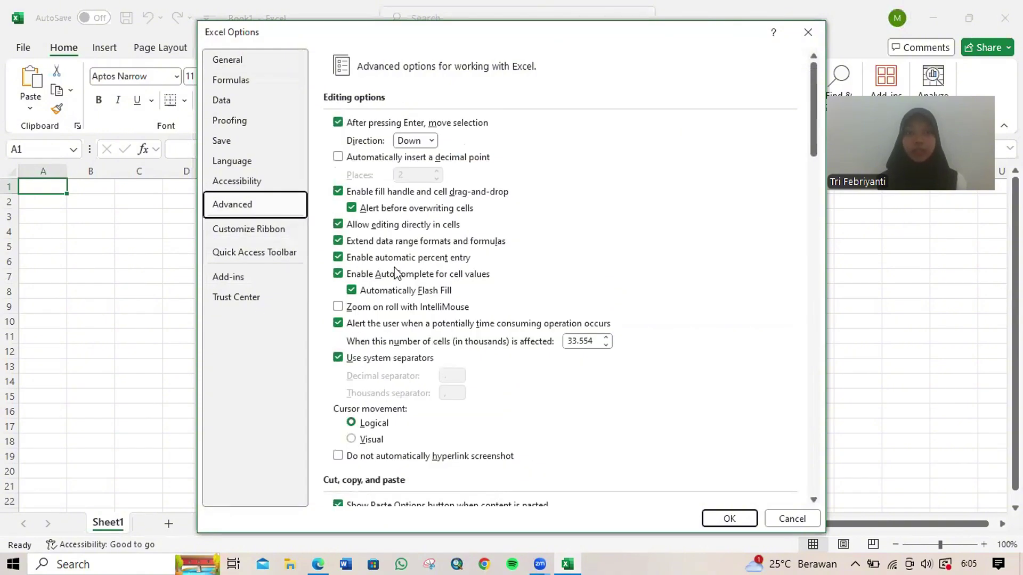
click(338, 357)
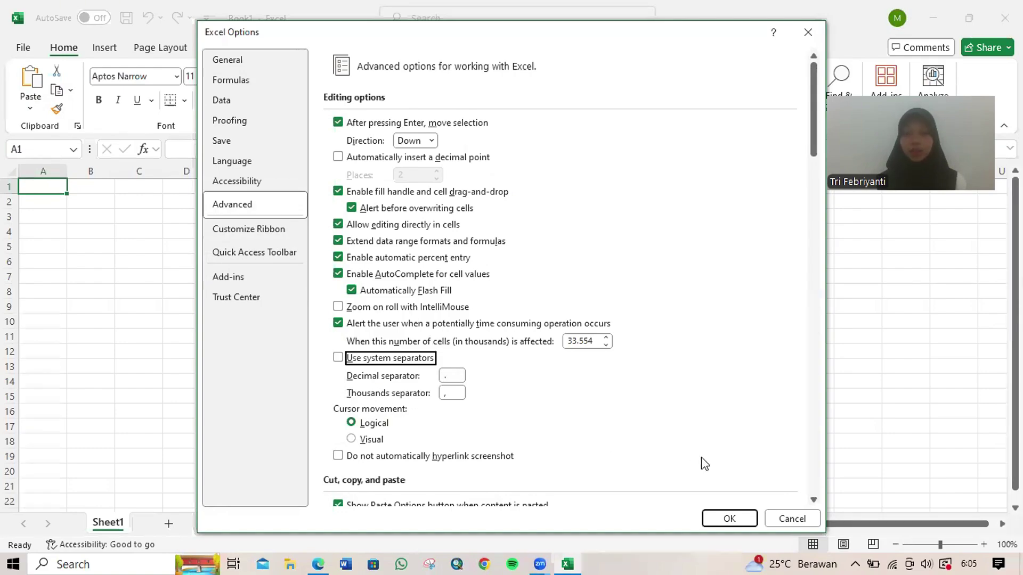
click(727, 519)
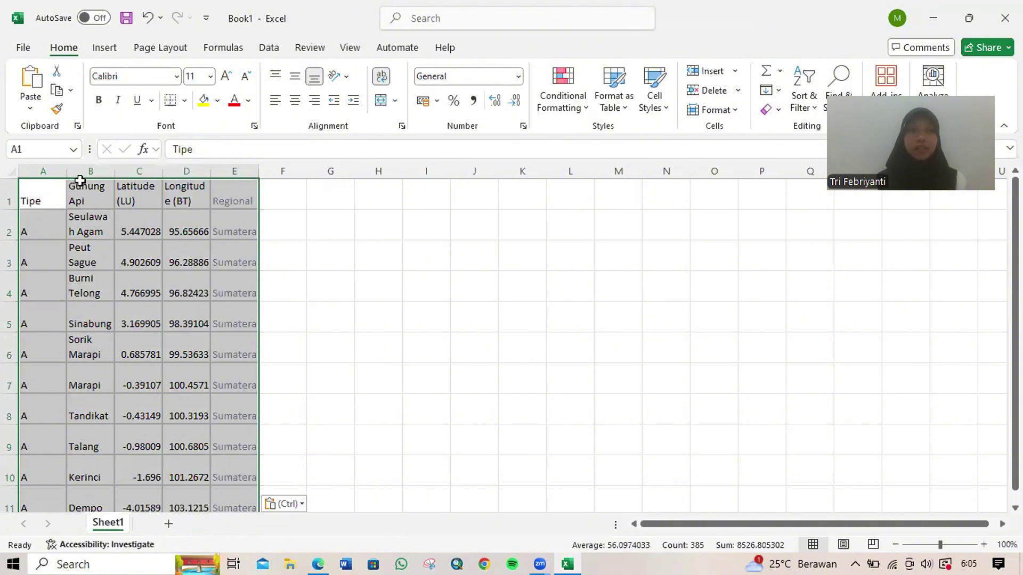
Step: Widen columns B to E so the volcano names, coordinates and regions each fit on one line
double_click(113, 170)
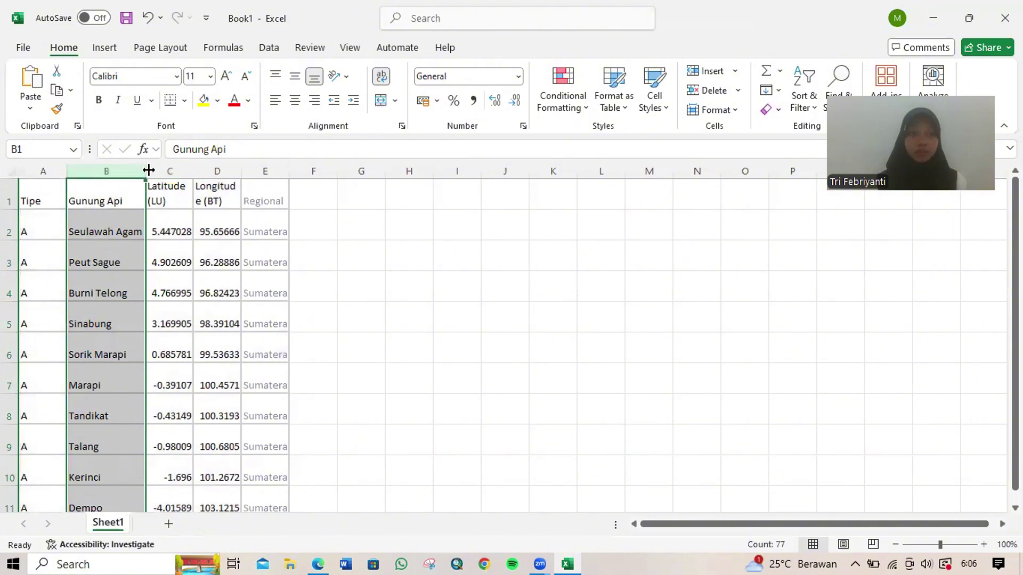
drag(148, 170, 478, 170)
double_click(233, 170)
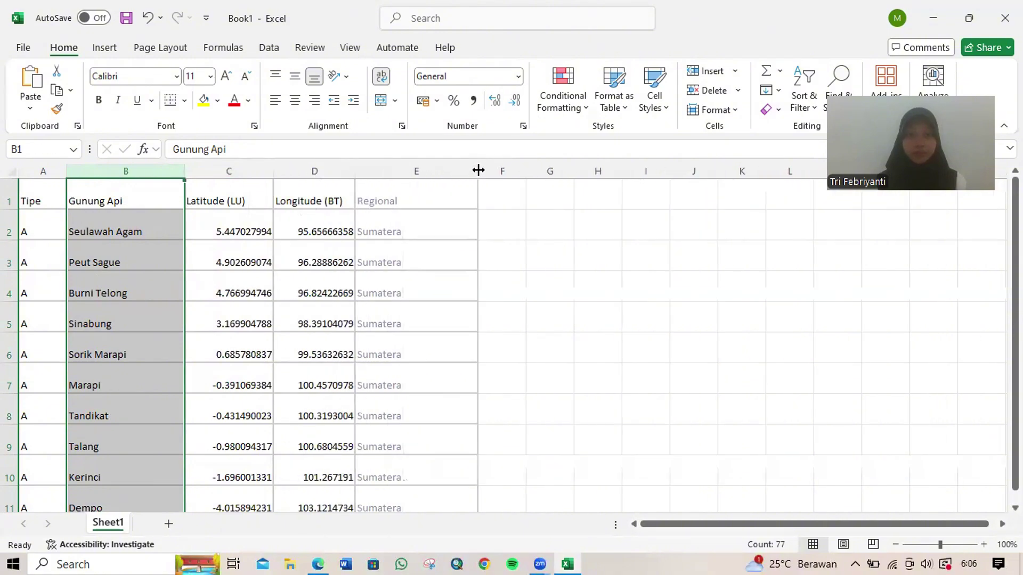
double_click(471, 168)
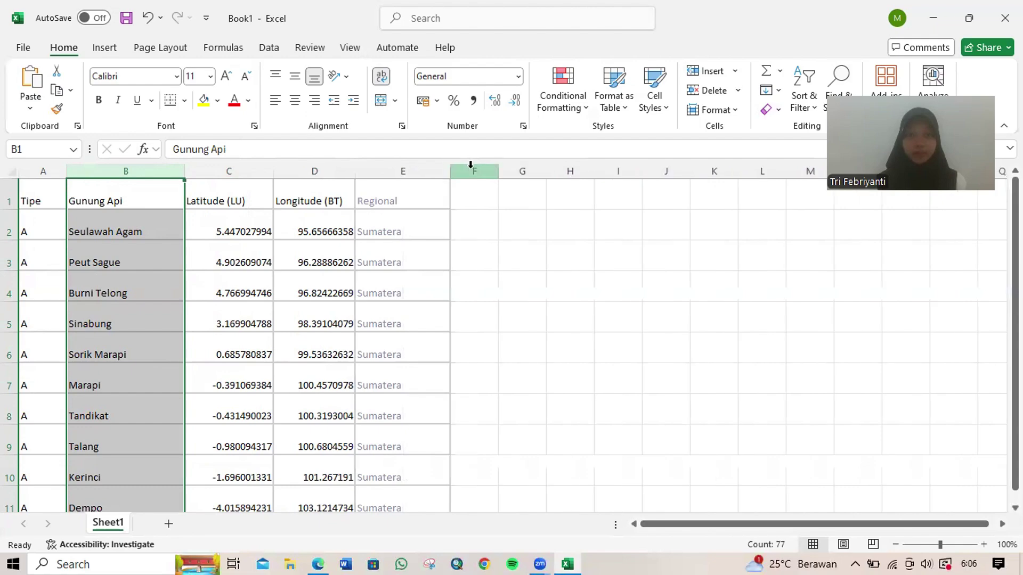
Step: Apply All Borders to columns A through E of the volcano table
click(45, 171)
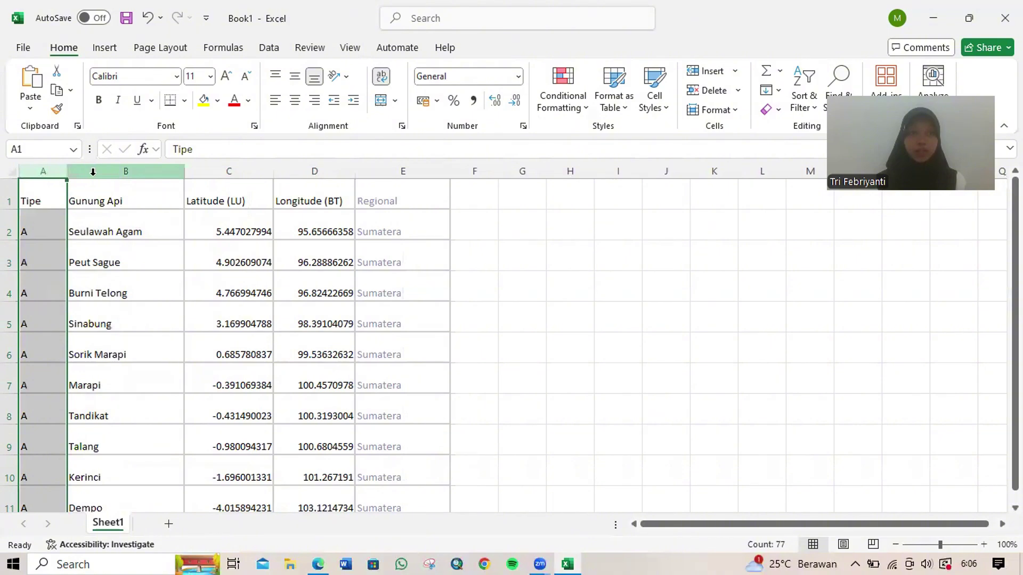
ctrl+click(118, 171)
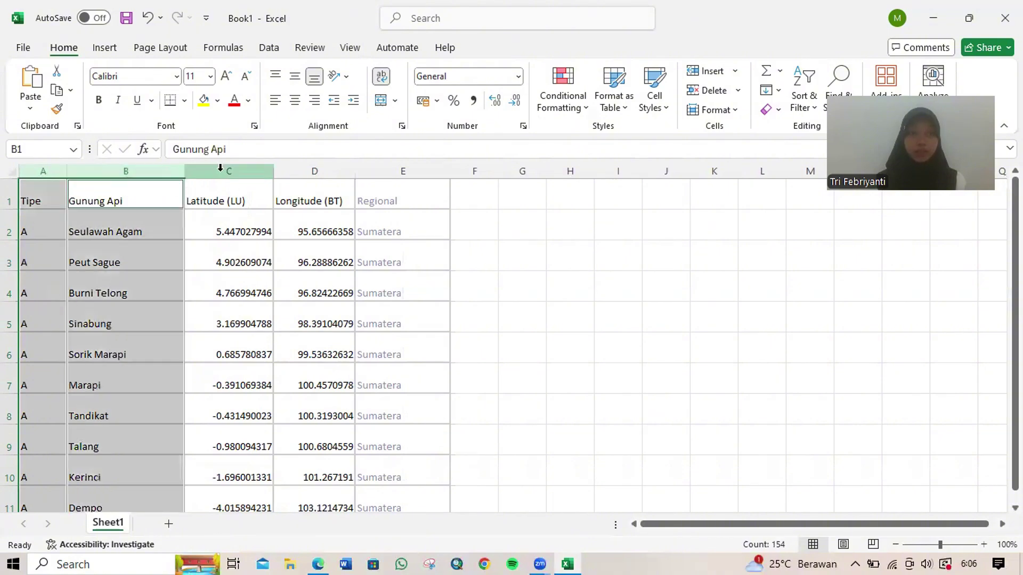
ctrl+click(220, 168)
ctrl+click(302, 171)
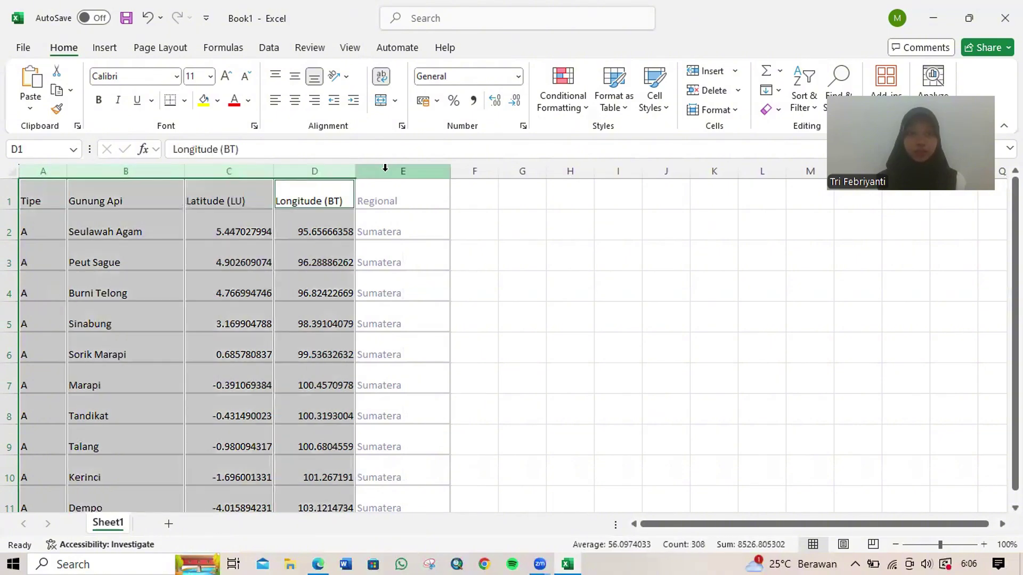
ctrl+click(389, 171)
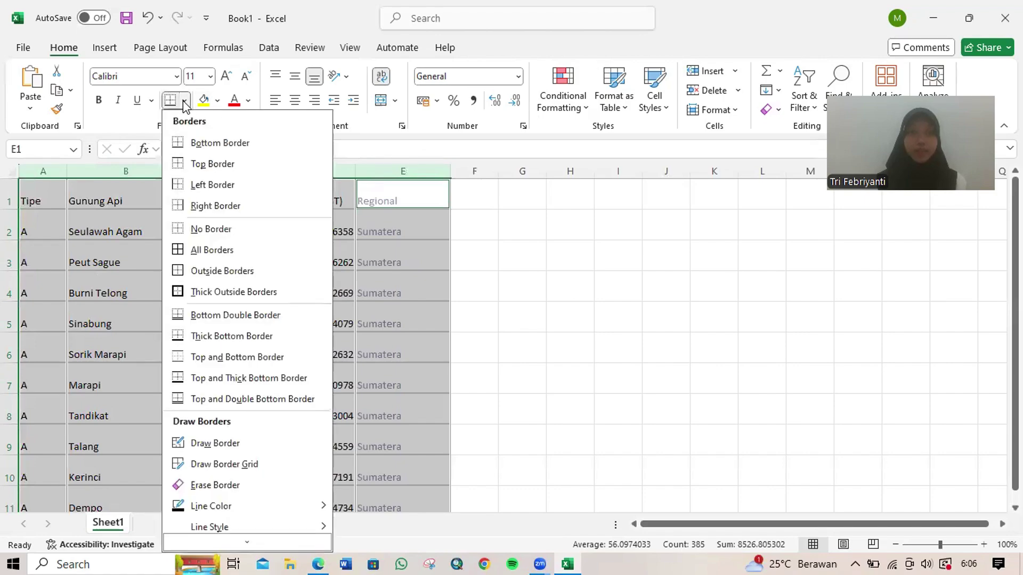
click(208, 251)
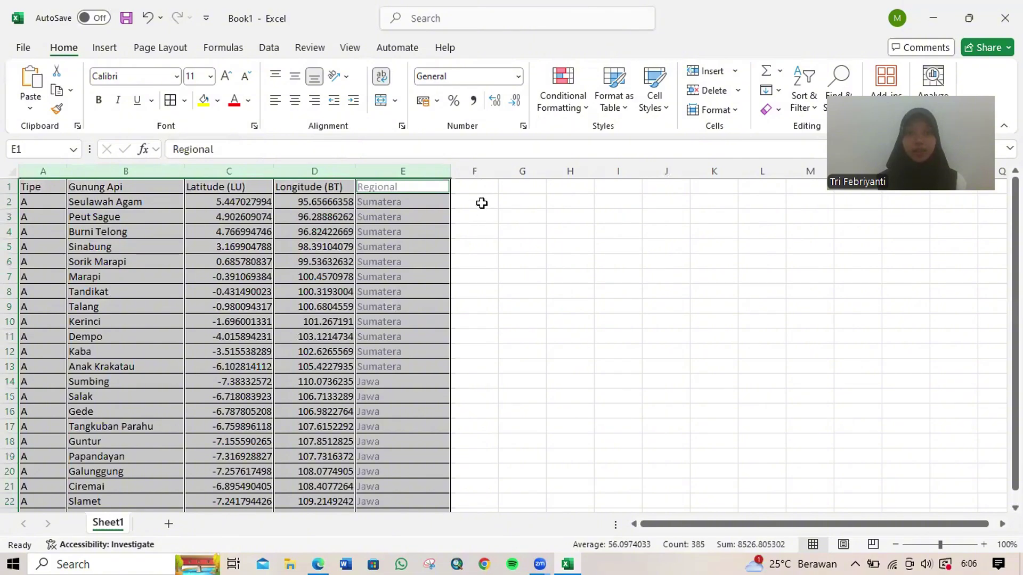
click(473, 190)
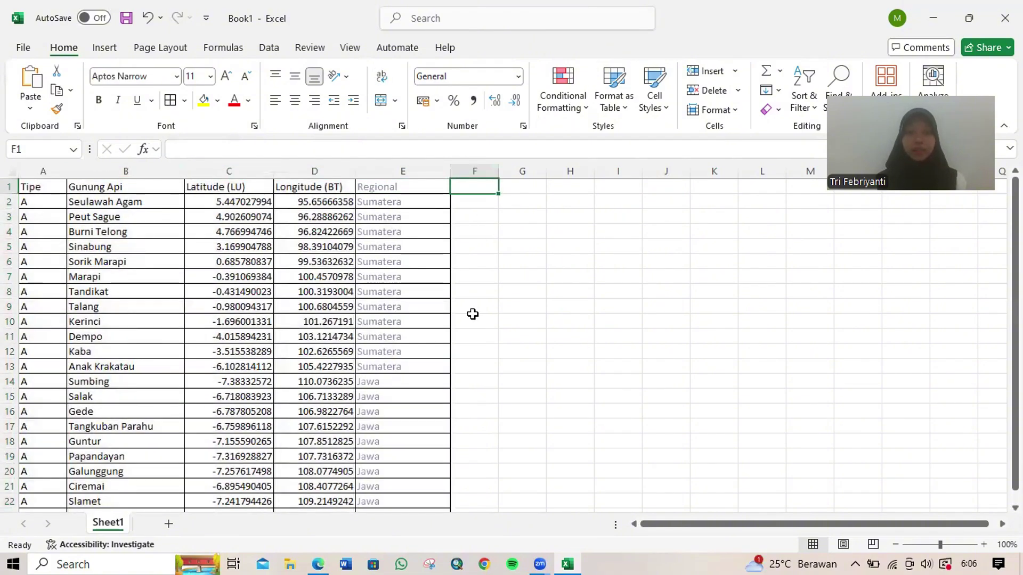
Step: Replace the Regional header in cell E1 with "Provinsi"
scroll(468, 318, down, 3)
scroll(466, 314, up, 3)
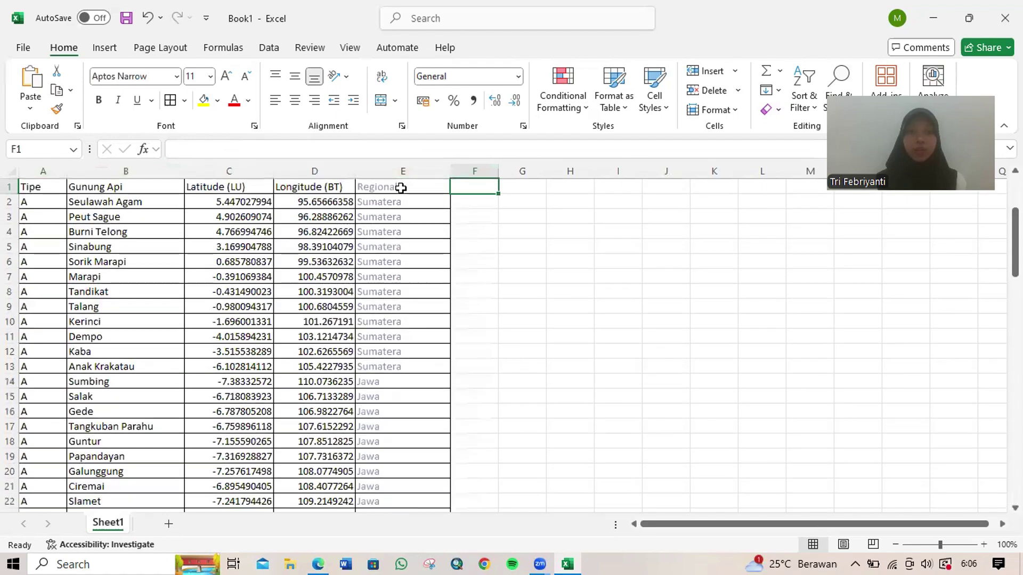
click(400, 187)
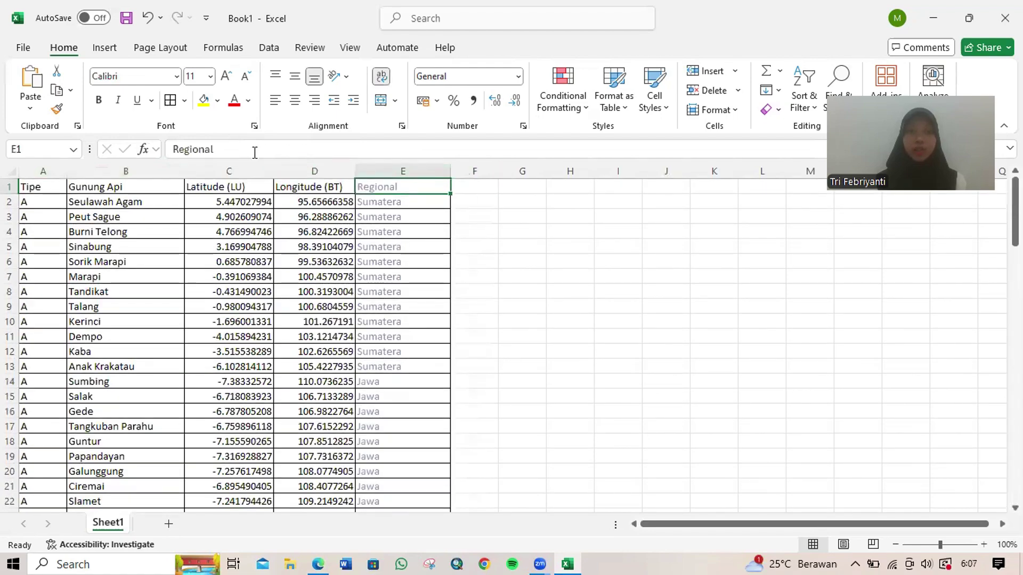
click(255, 152)
key(BackSpace)
key(BackSpace)
key(BackSpace)
key(BackSpace)
key(BackSpace)
key(BackSpace)
key(BackSpace)
key(BackSpace)
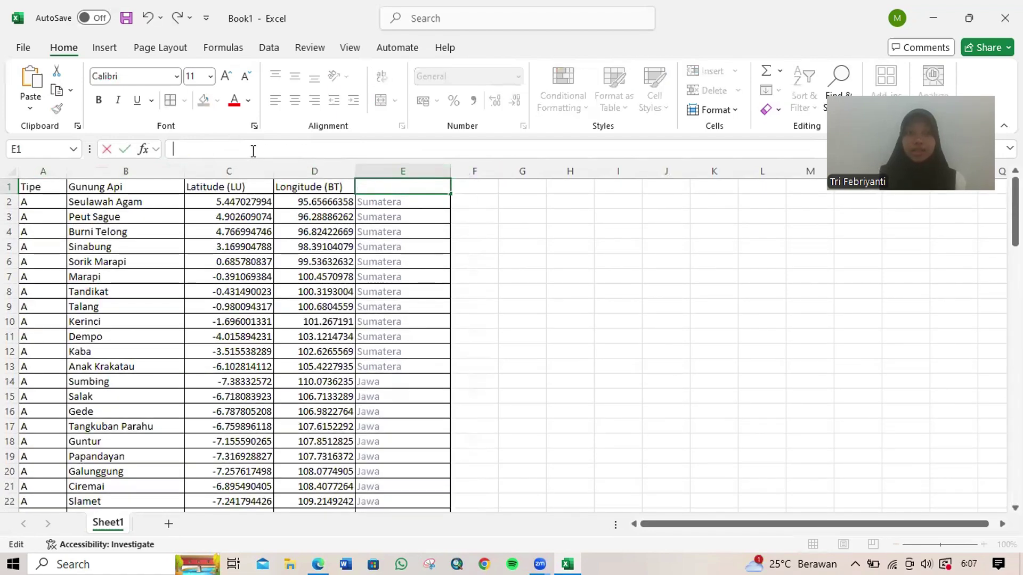
text(Provinsi)
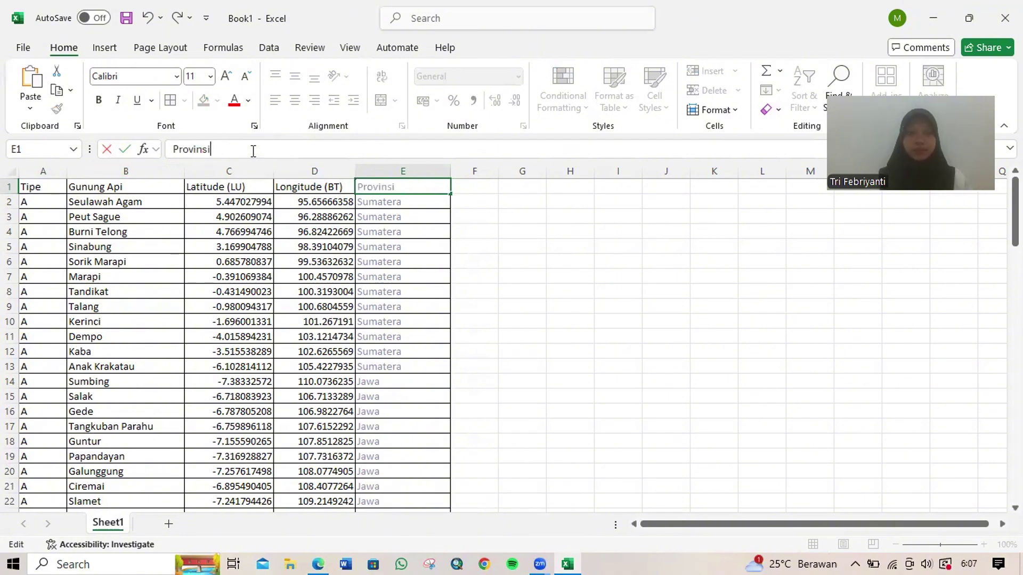
click(416, 205)
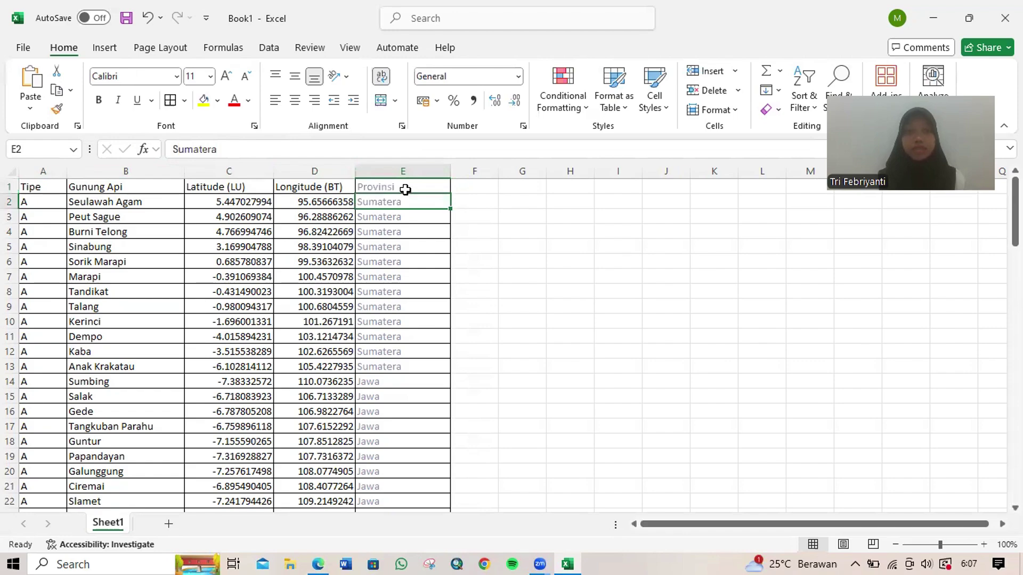
click(405, 189)
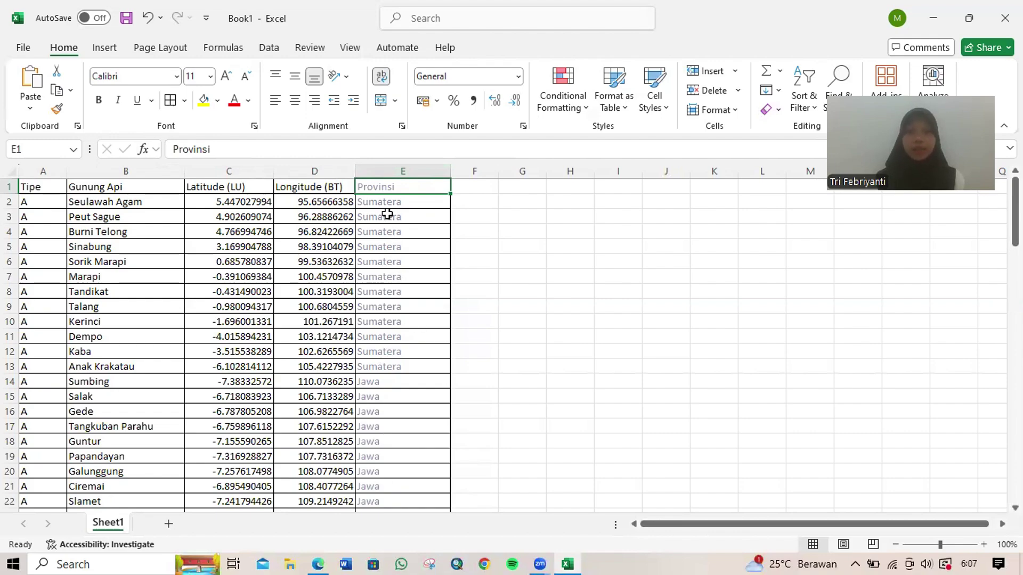
Step: Take the first volcano's name from cell B2, switch to the Edge browser and search Google for "gunung api seulawah agam"
click(78, 201)
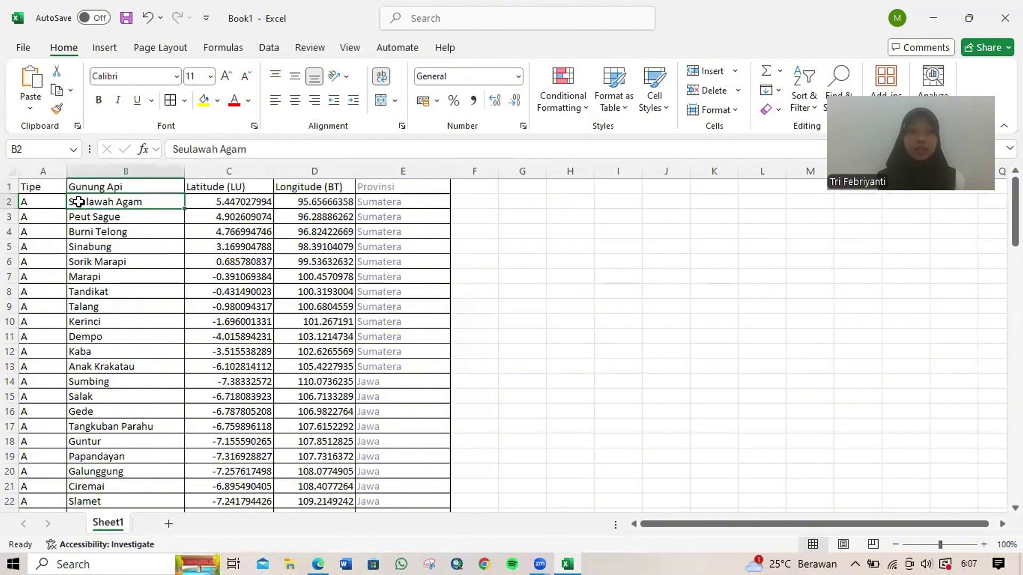
drag(252, 149, 170, 149)
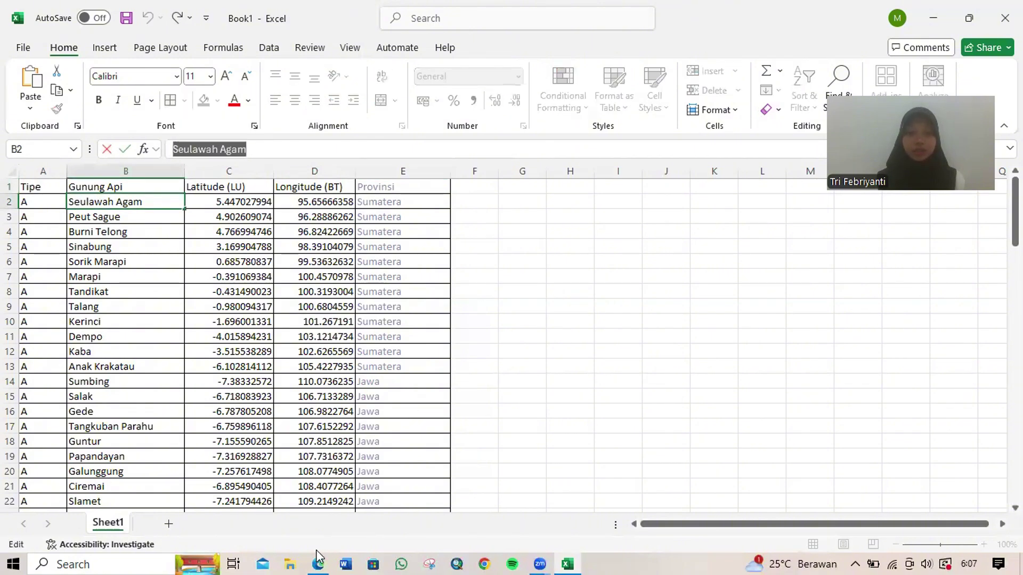
mouse_move(323, 558)
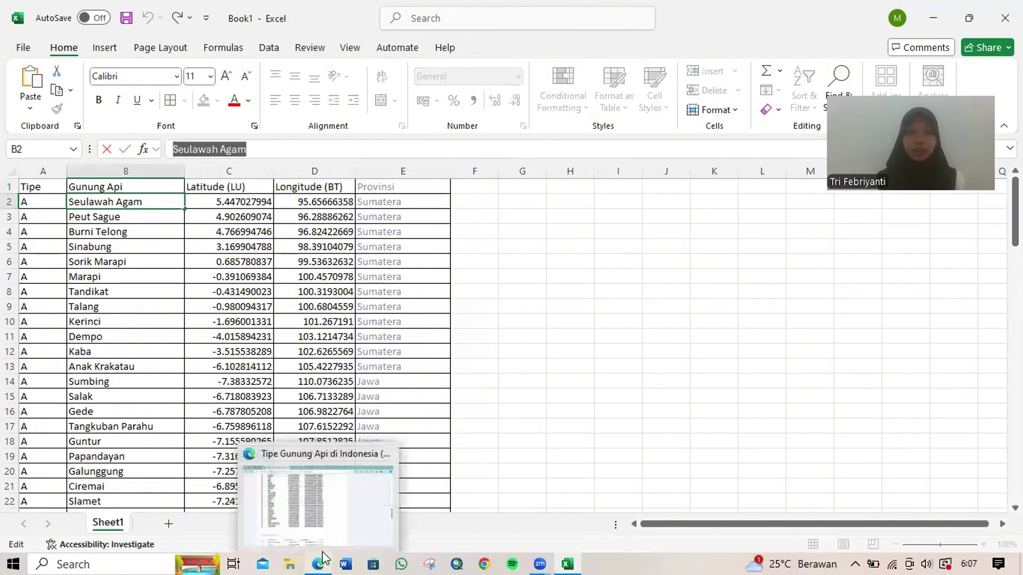
click(317, 517)
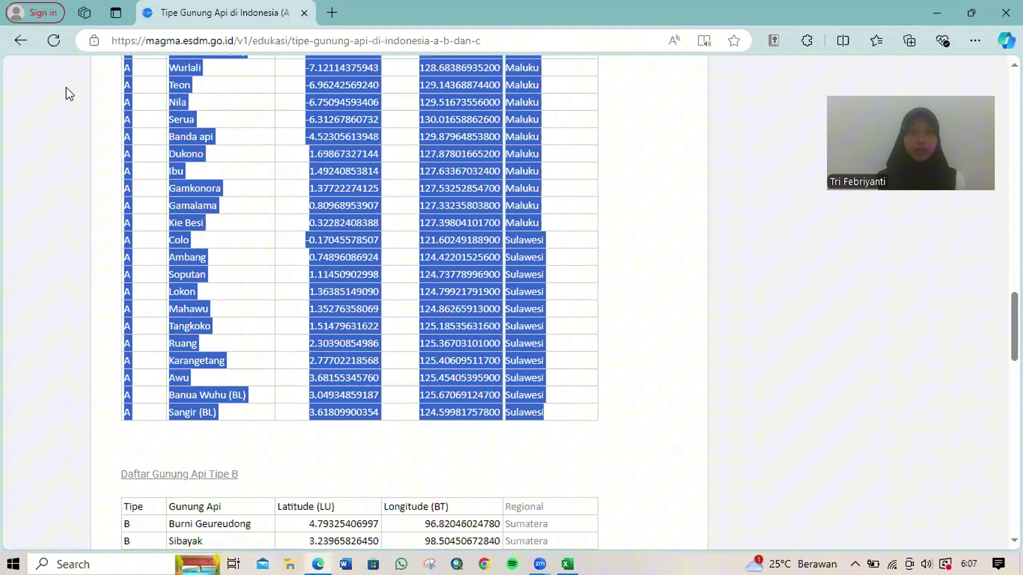
click(21, 41)
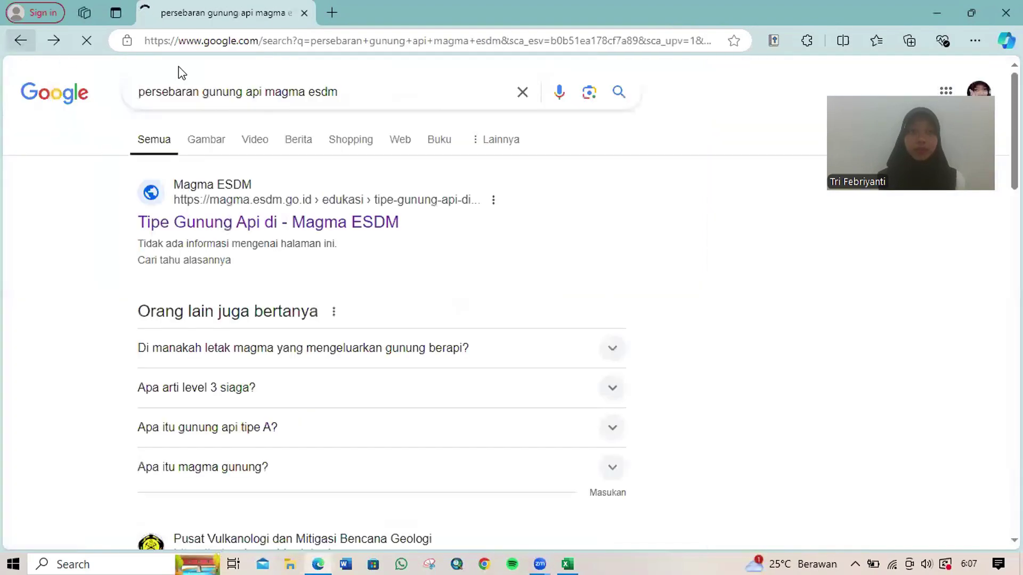
click(522, 93)
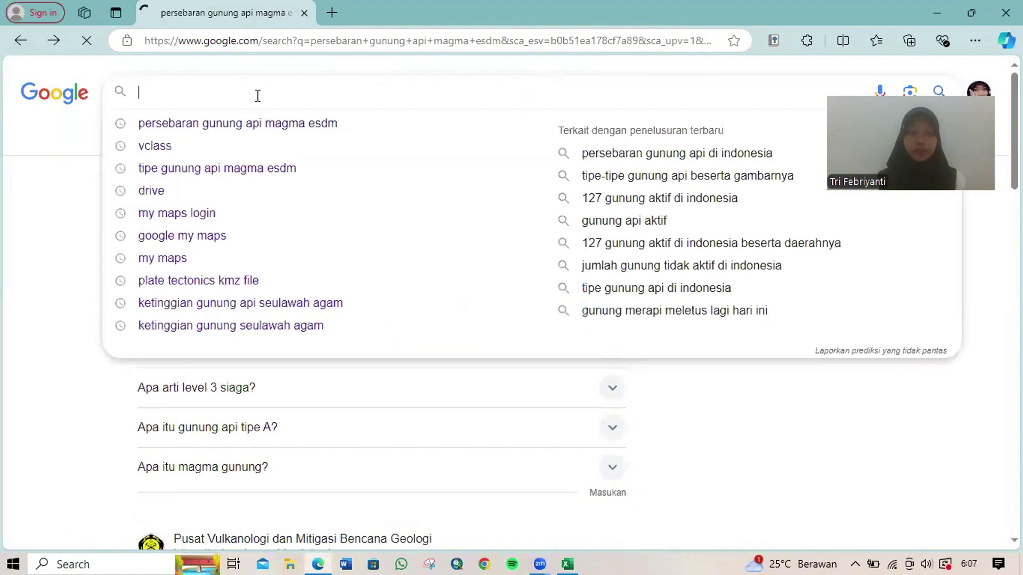
text(g)
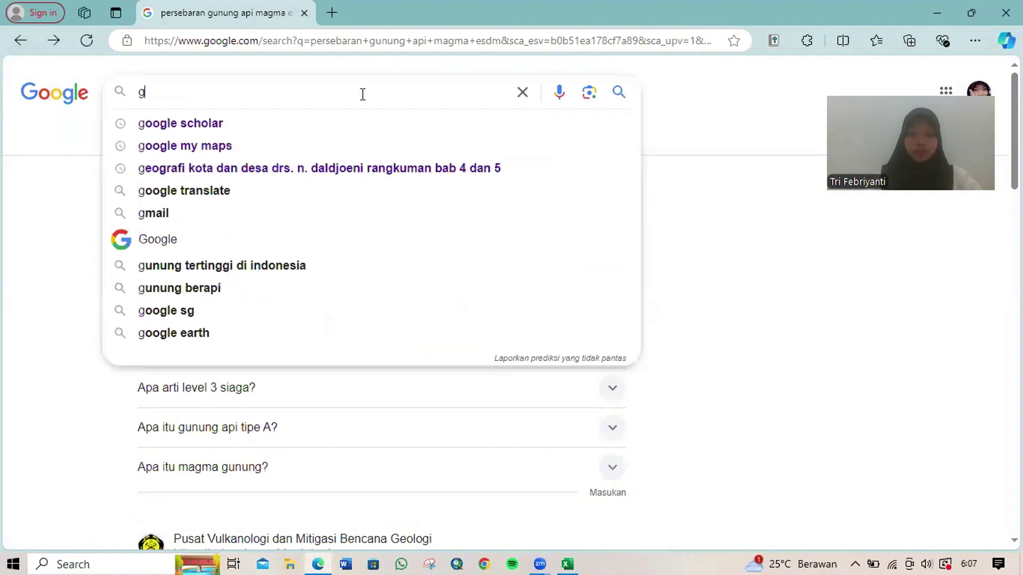
text(unung api)
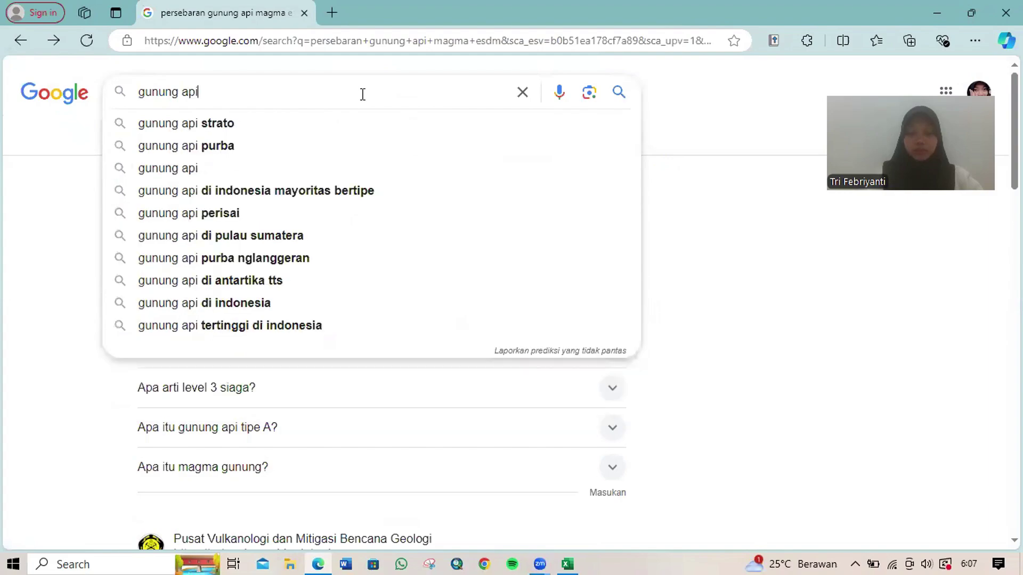
text( seu)
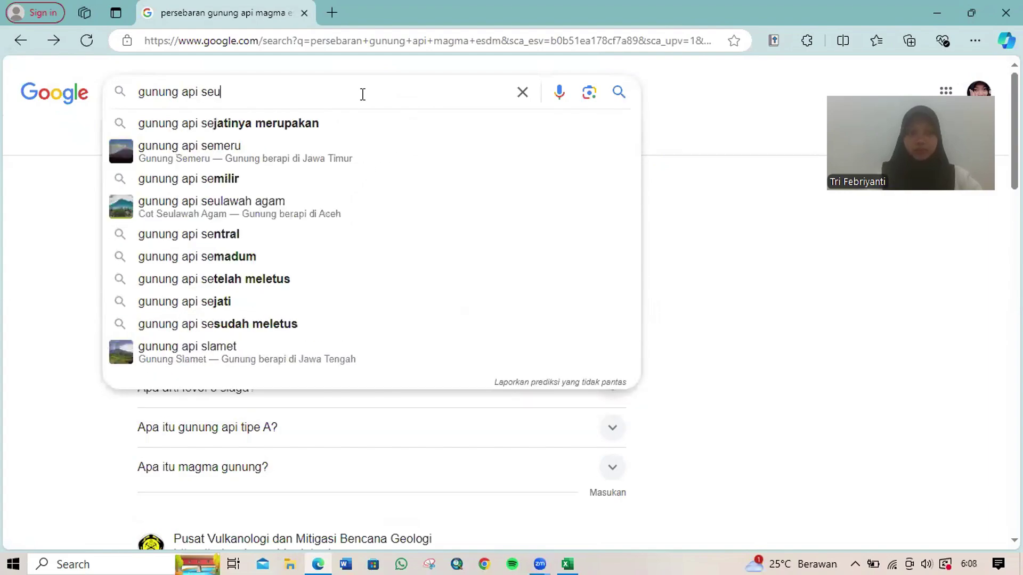
text(law)
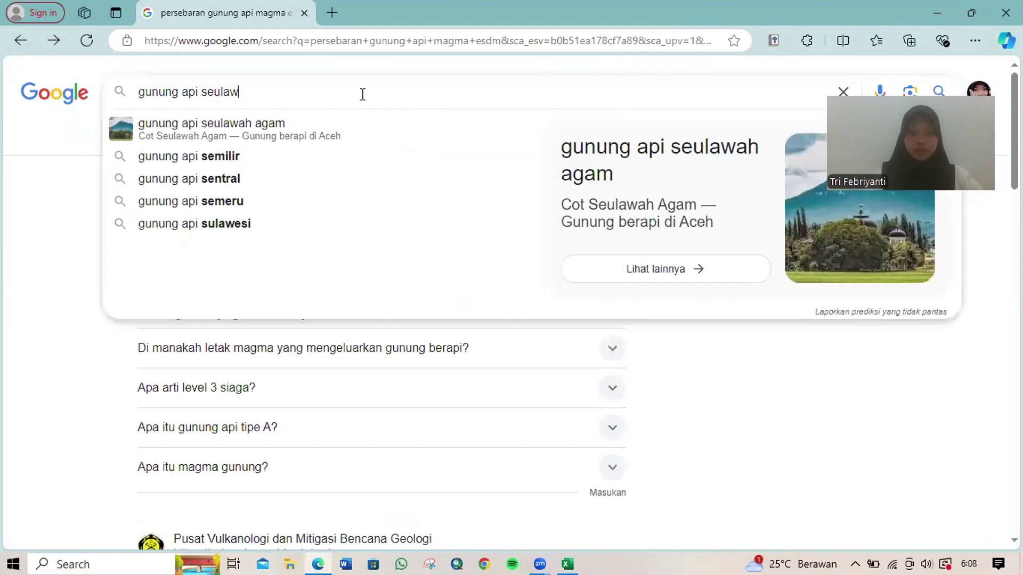
text(ah)
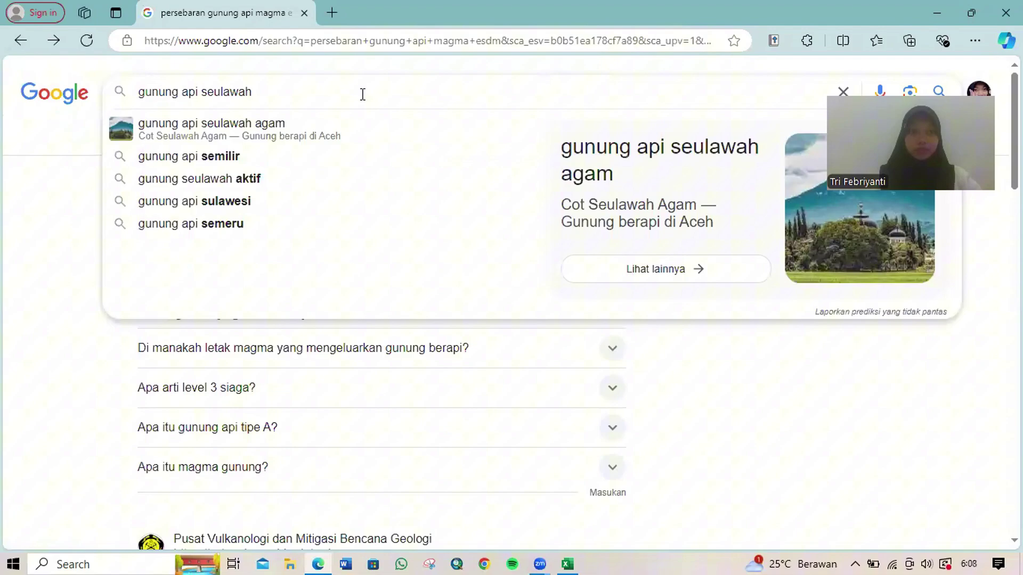
click(295, 133)
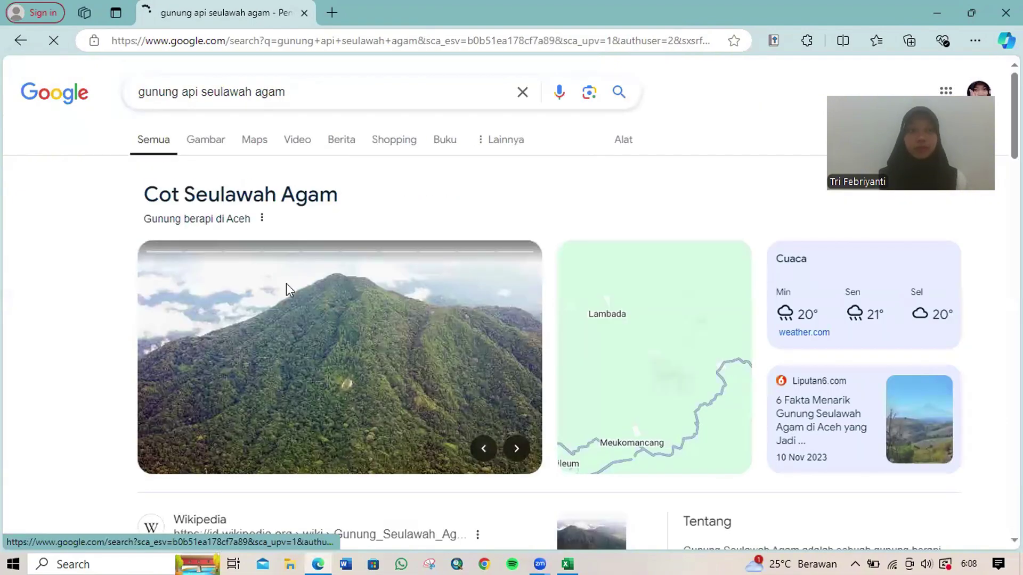
Step: Open the Wikipedia article on Gunung Seulawah Agam and find the volcano's province in the introduction
scroll(288, 295, down, 4)
scroll(287, 295, down, 2)
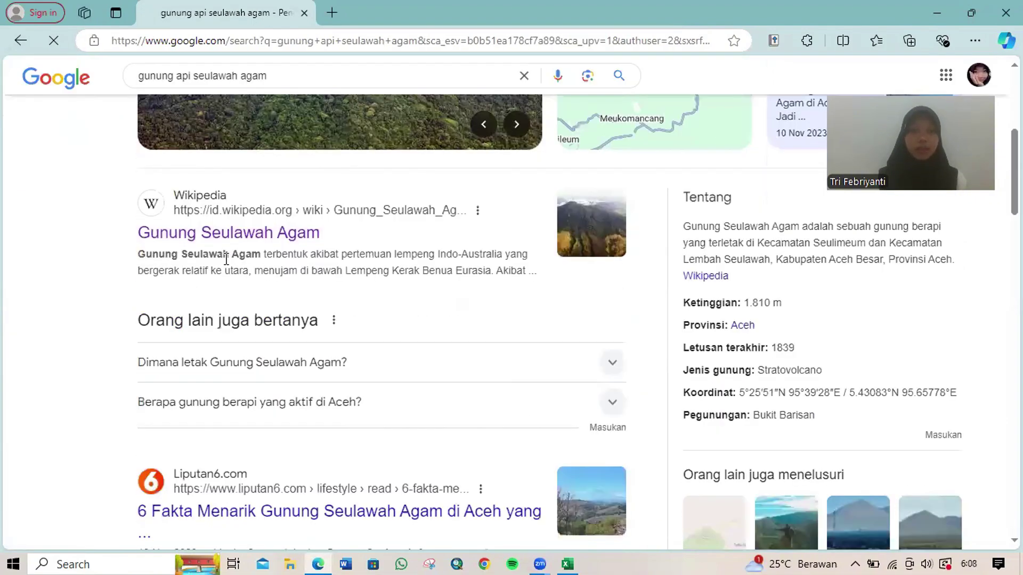
click(186, 240)
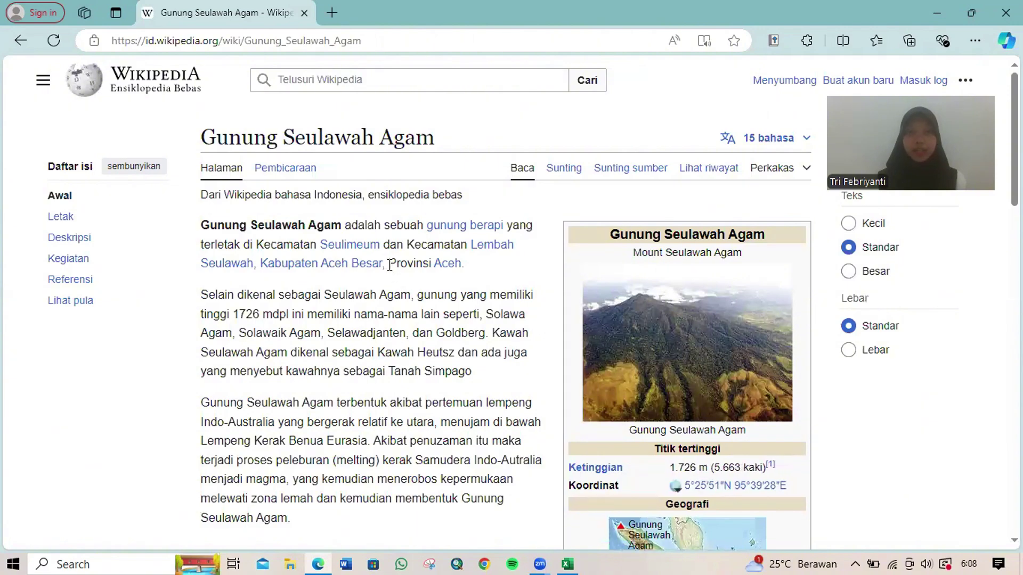
drag(401, 268, 471, 276)
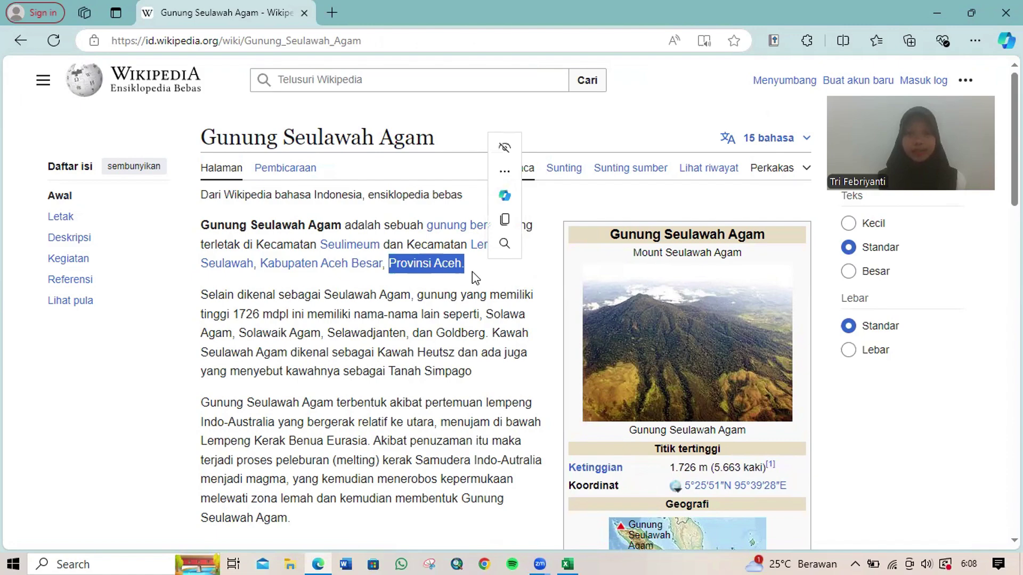
click(472, 271)
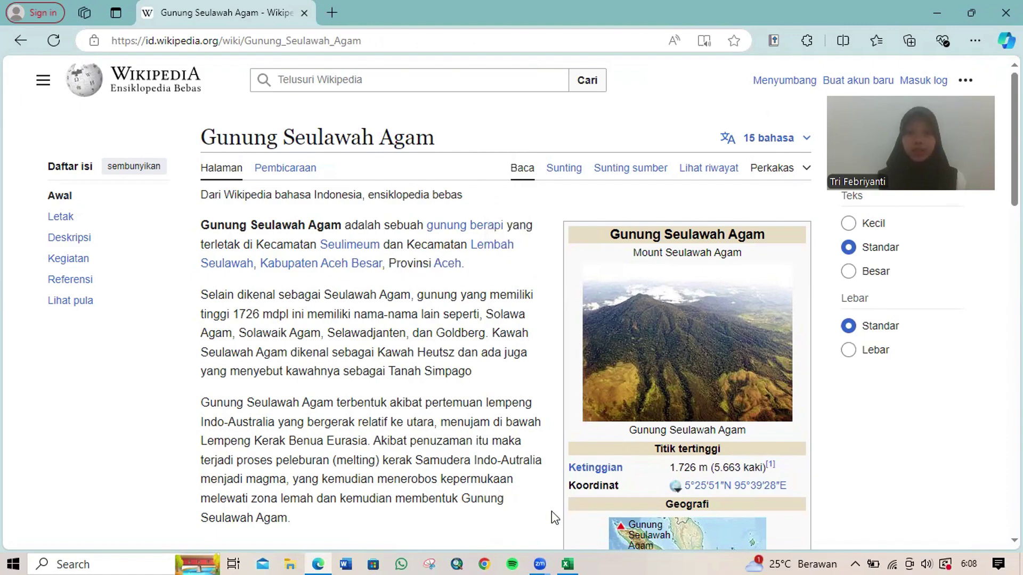
Step: Switch back to Excel and replace the region of Seulawah Agam in cell E2 with "Aceh"
mouse_move(567, 564)
click(561, 523)
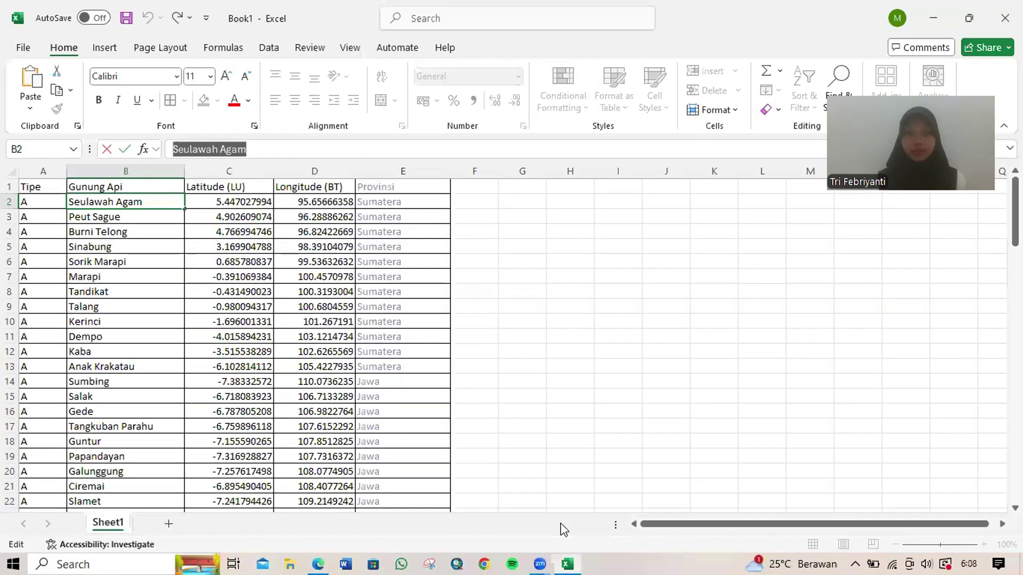
click(408, 203)
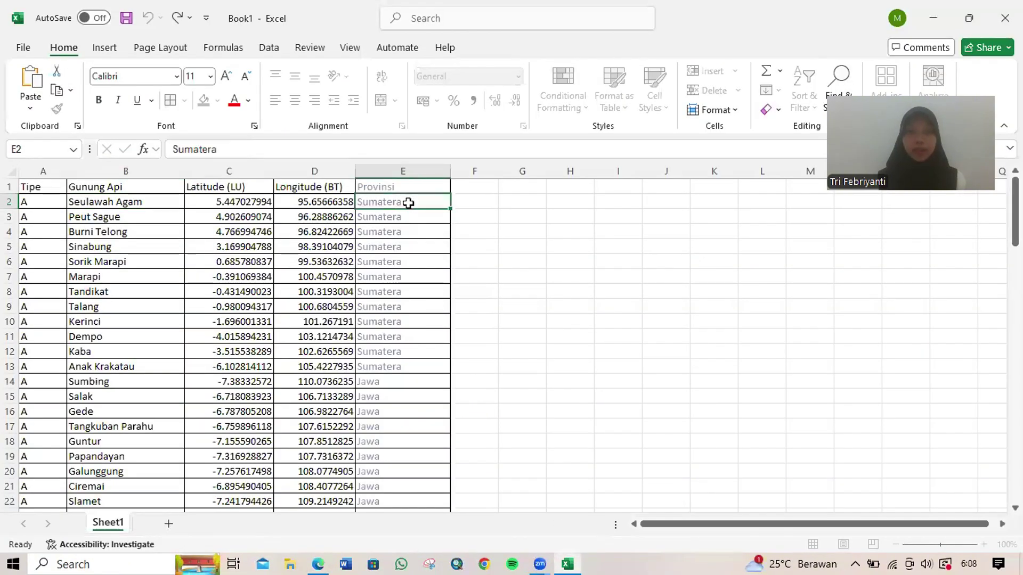
click(255, 151)
key(BackSpace)
key(BackSpace)
key(BackSpace)
key(BackSpace)
key(BackSpace)
key(BackSpace)
key(BackSpace)
key(BackSpace)
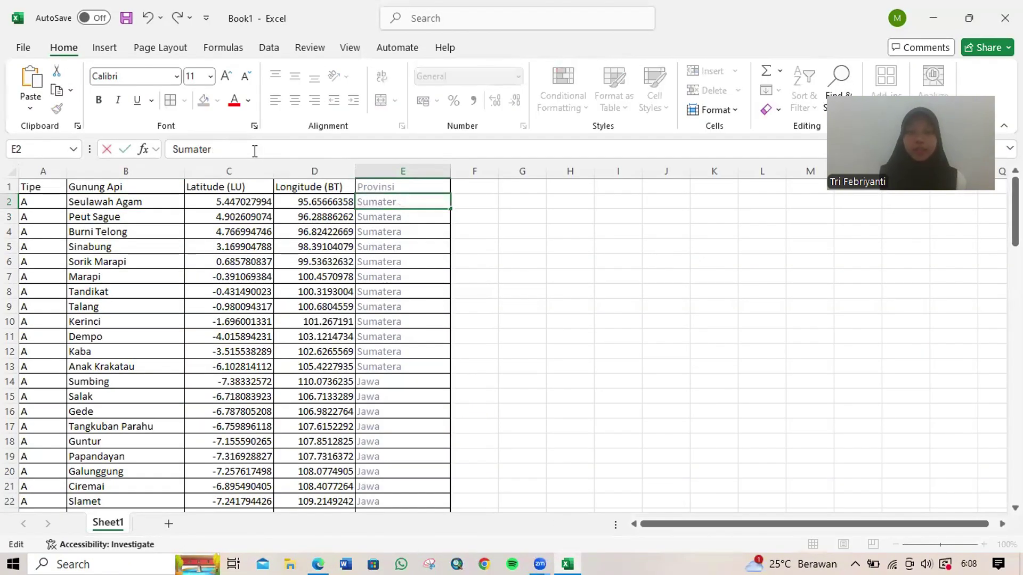
text(Aceh)
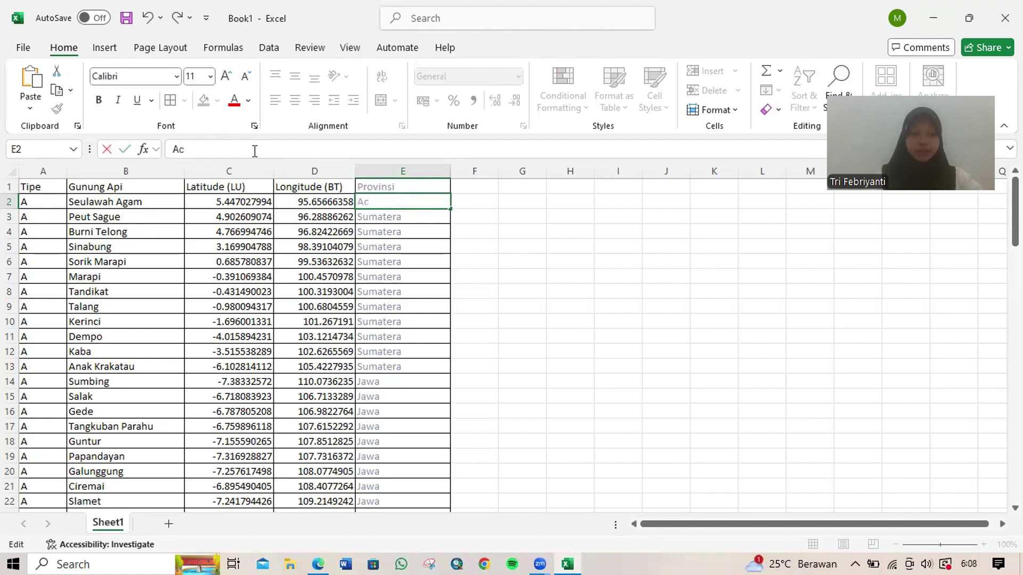
click(496, 222)
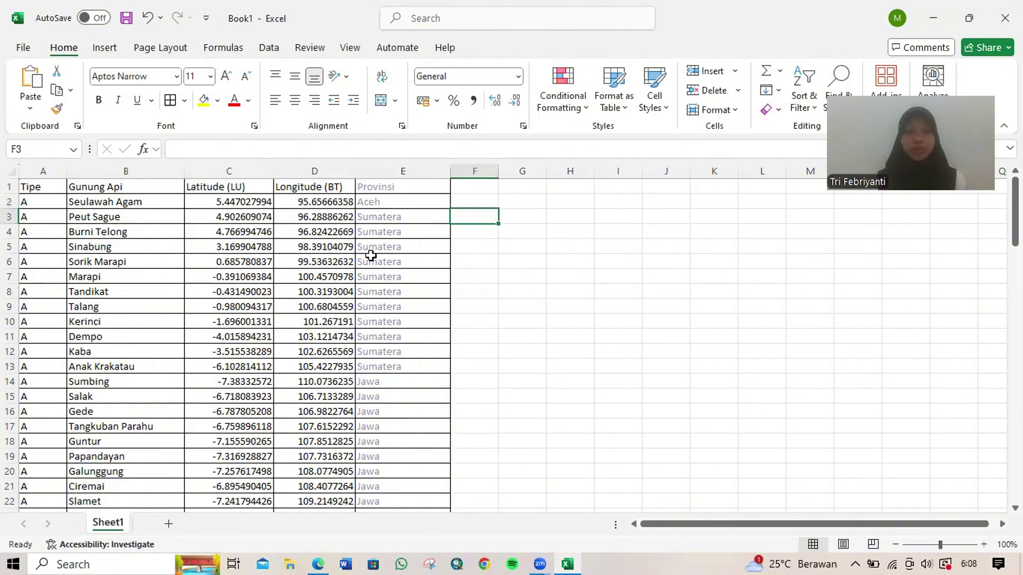
Step: Look through the Provinsi column entries for the volcanoes from Sumatra down to Nusa Tenggara Timur
scroll(386, 293, down, 9)
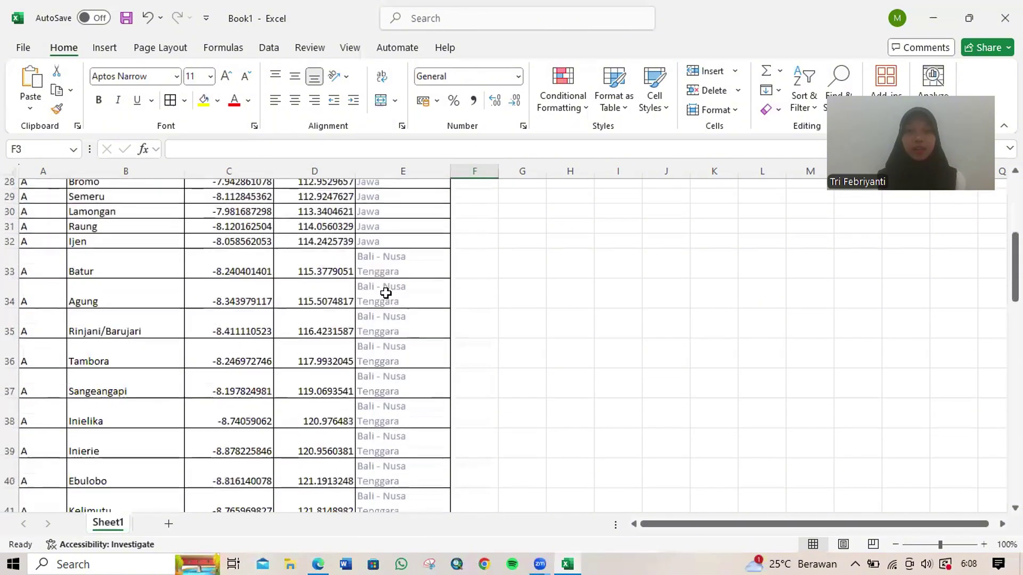
scroll(386, 293, down, 2)
scroll(386, 293, up, 11)
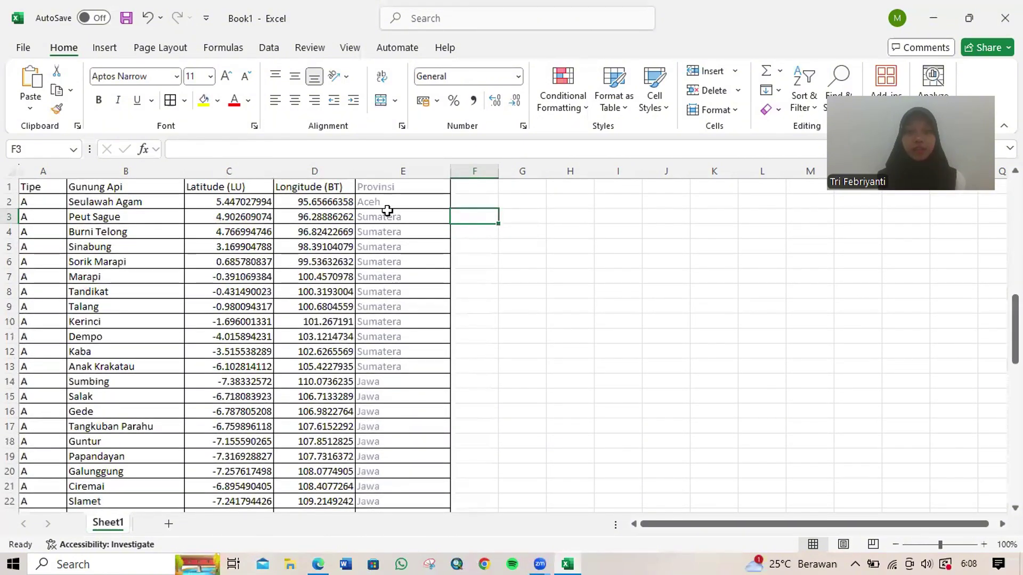
click(428, 222)
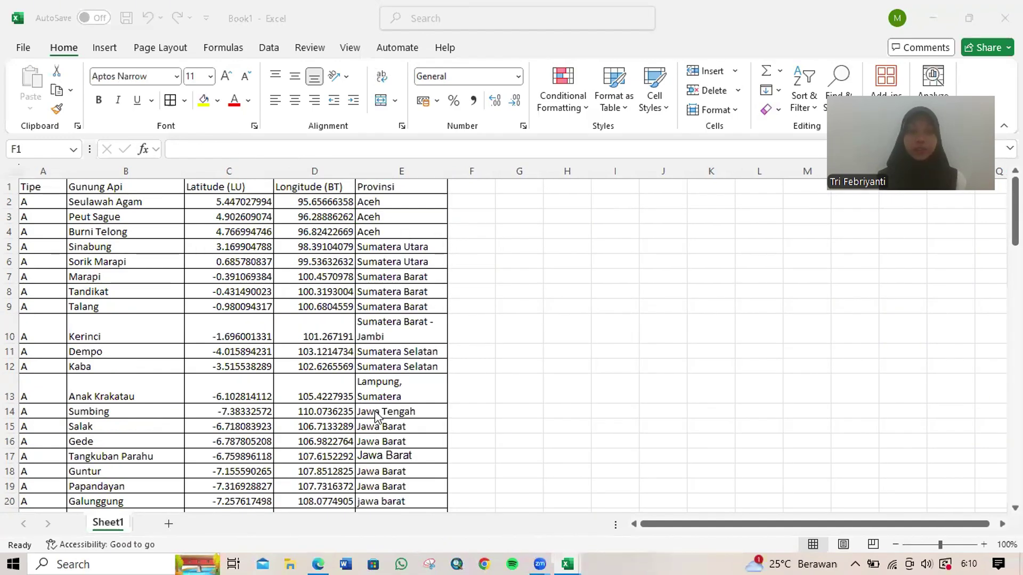
scroll(400, 241, down, 3)
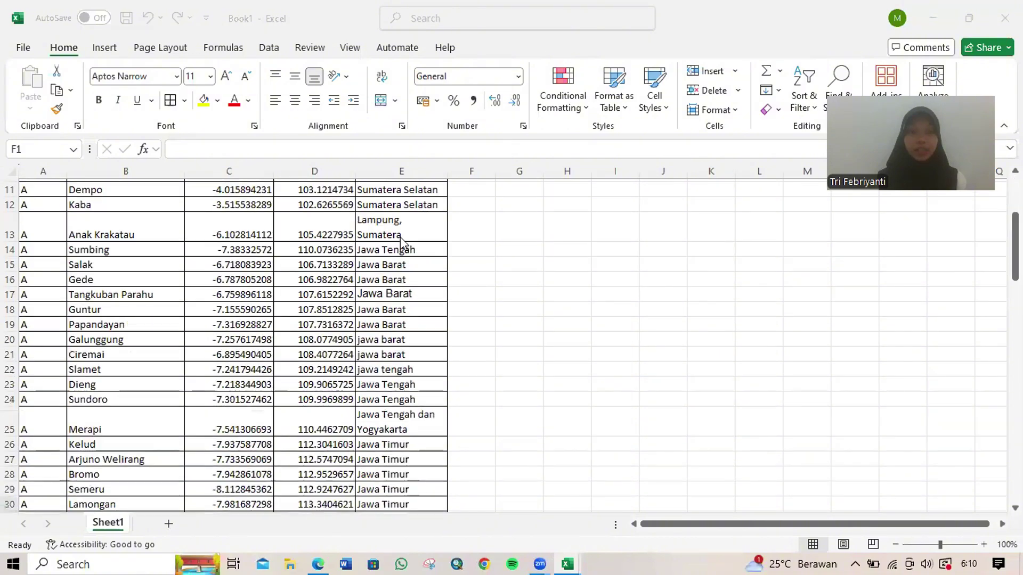
scroll(401, 240, up, 3)
scroll(403, 242, down, 2)
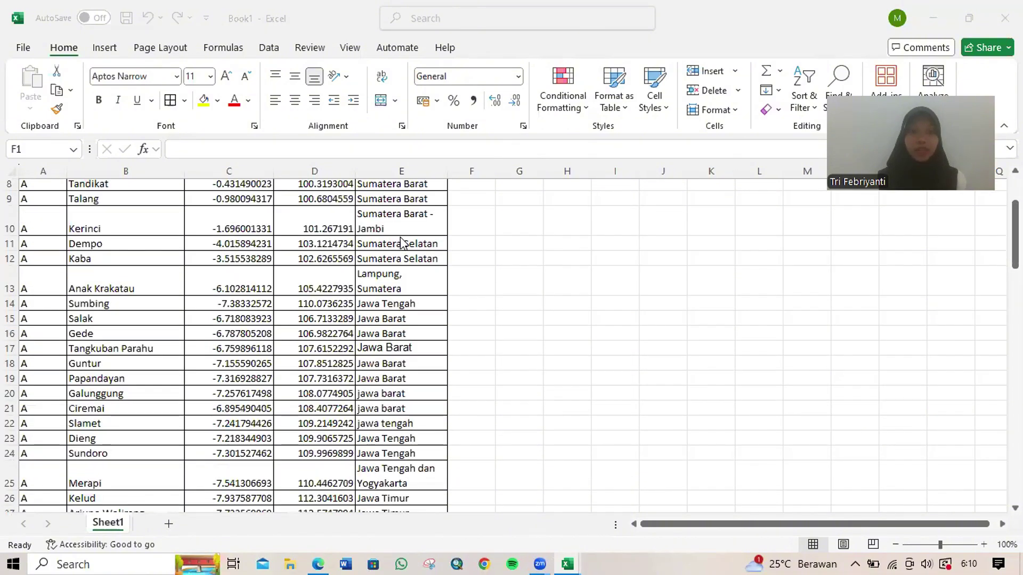
scroll(403, 243, down, 4)
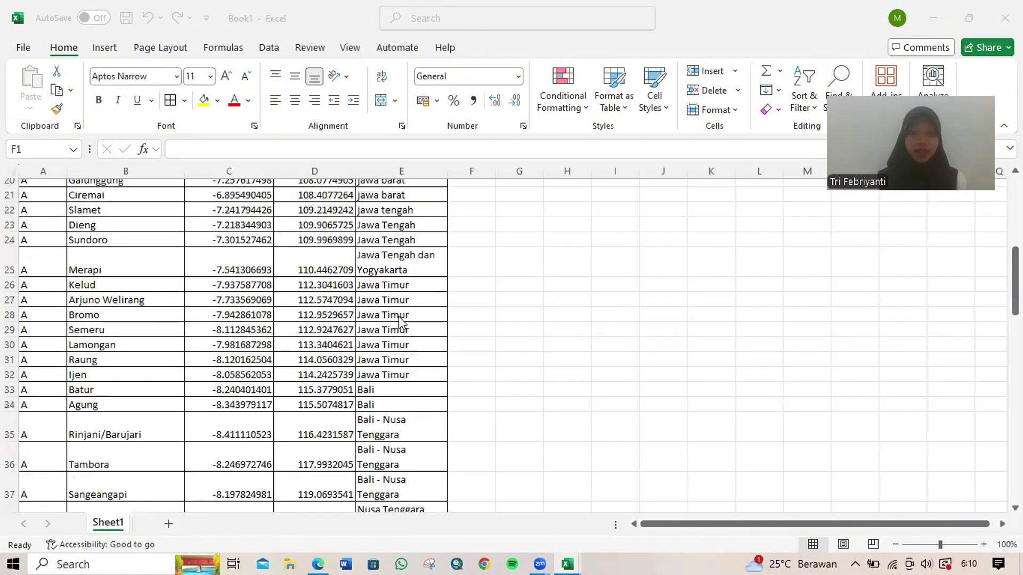
scroll(400, 322, down, 6)
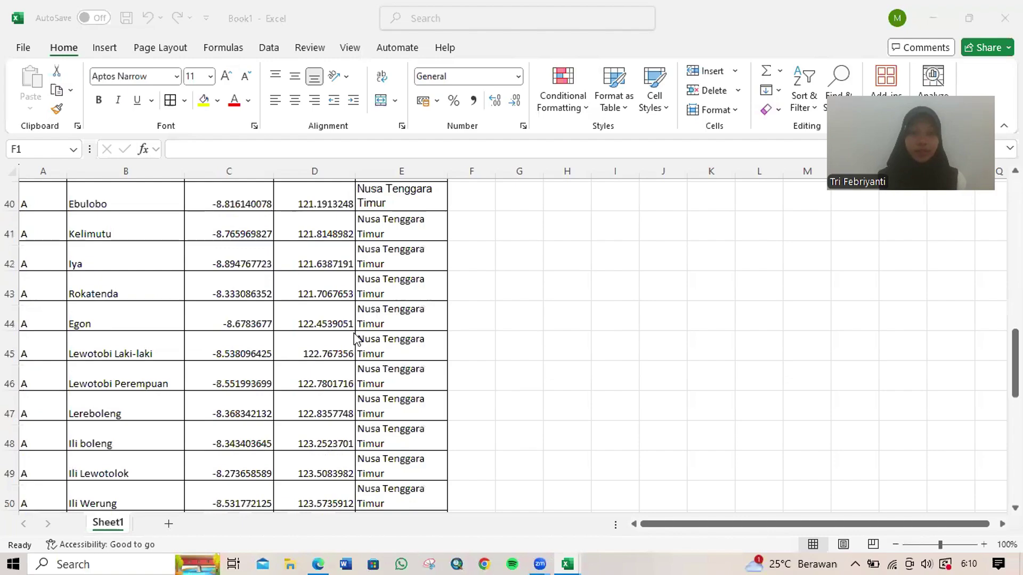
scroll(526, 374, up, 13)
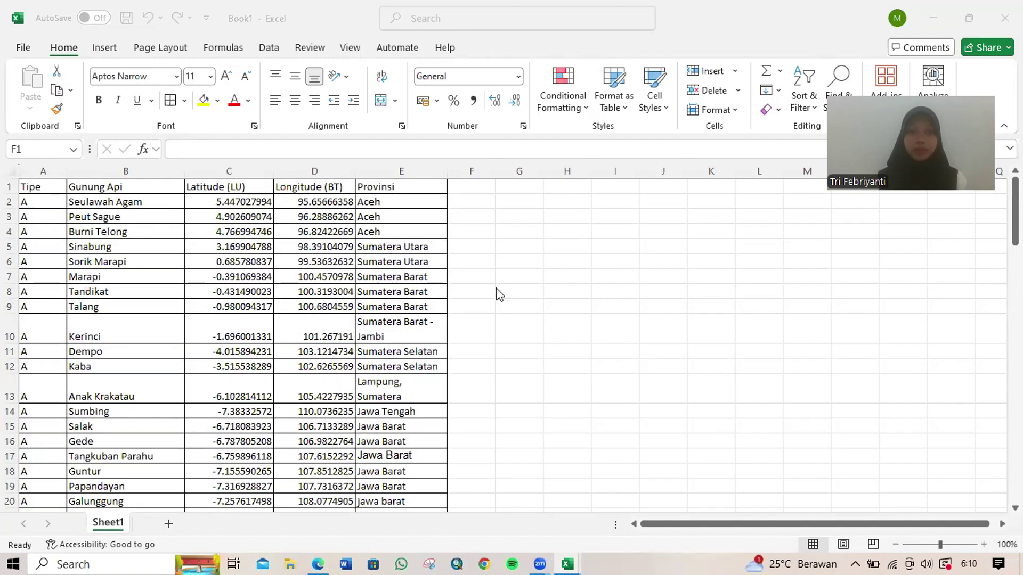
Step: Add the column heading "Ketinggian" in cell F1, beside the Provinsi heading
click(464, 190)
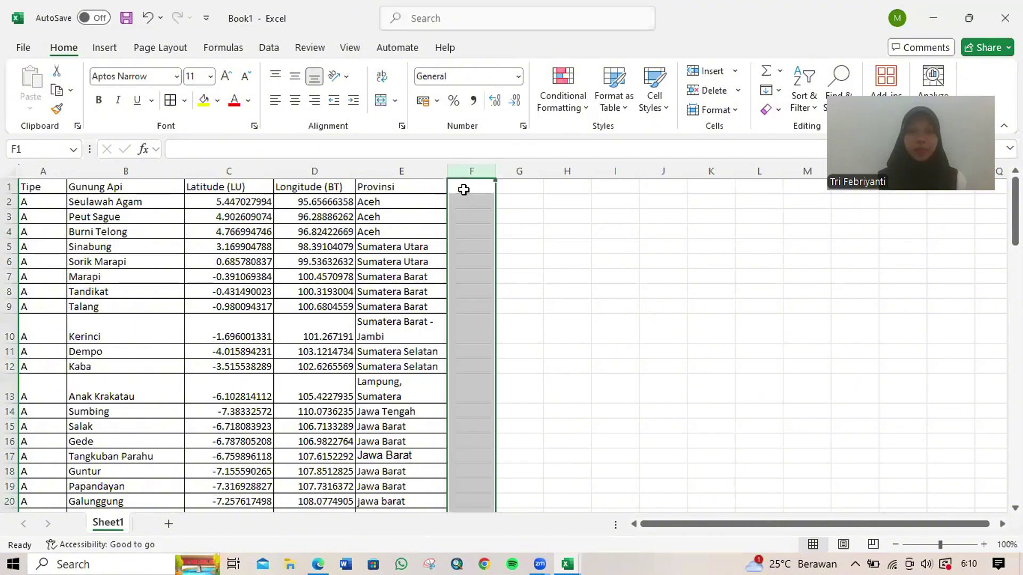
click(463, 187)
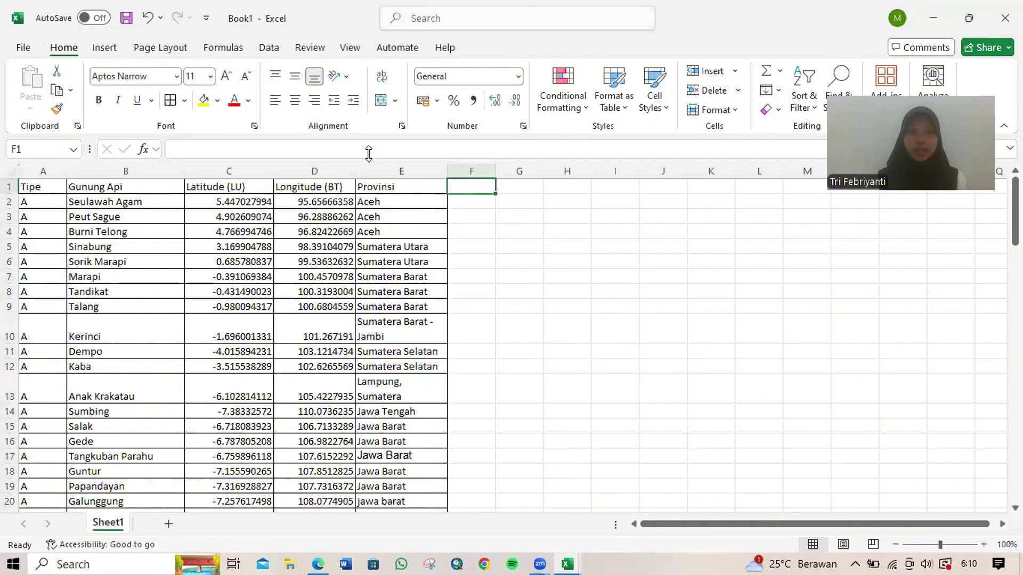
click(294, 149)
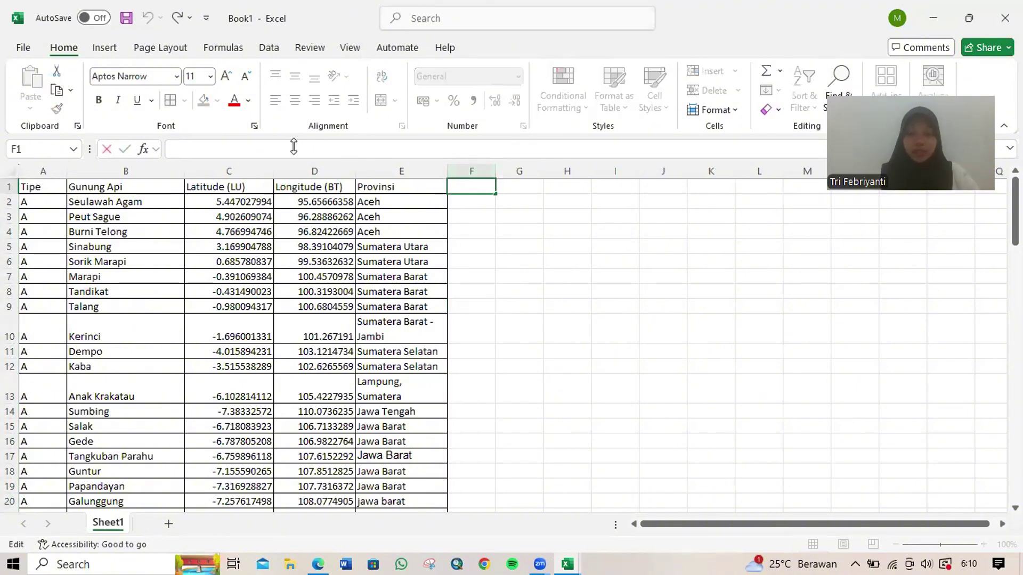
text(Ketinggian)
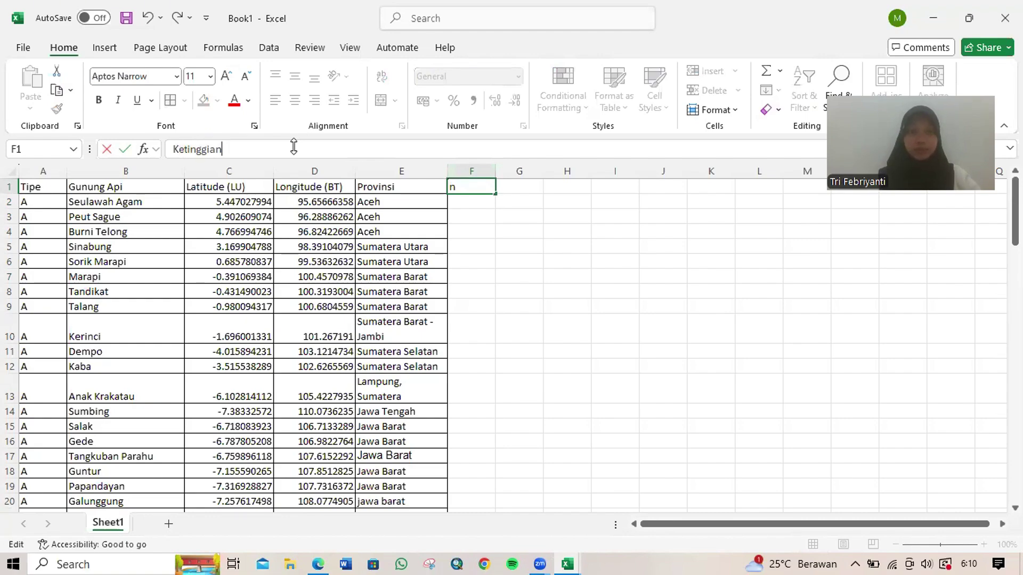
Step: Widen column F so its heading fits on one line and apply all borders to the column
click(495, 171)
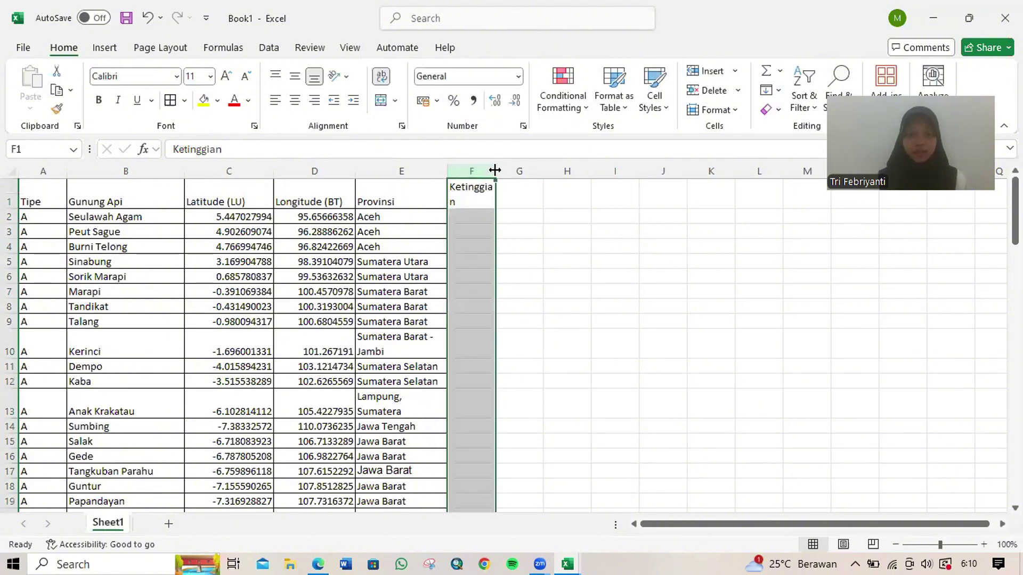
drag(495, 169, 559, 176)
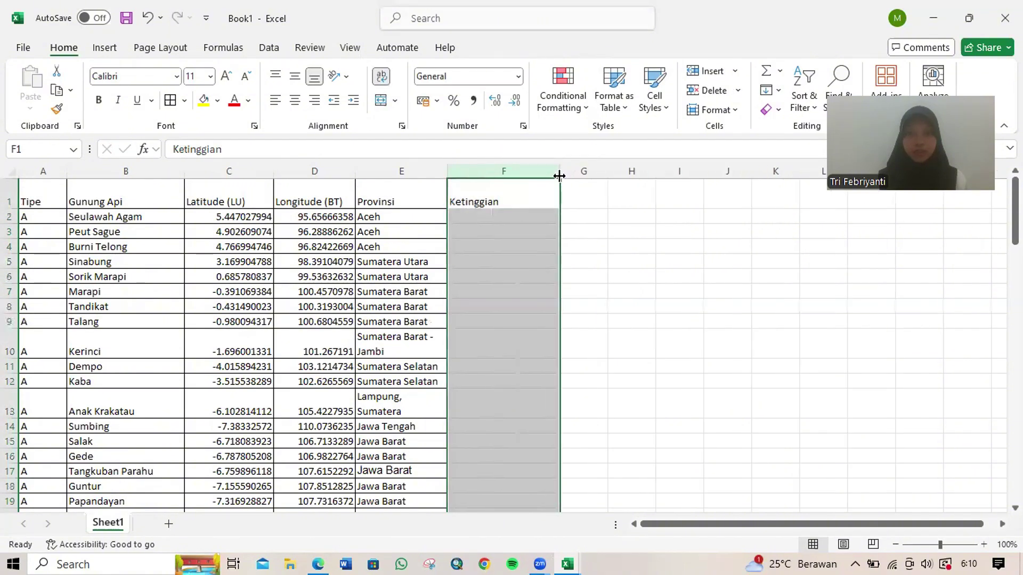
click(179, 104)
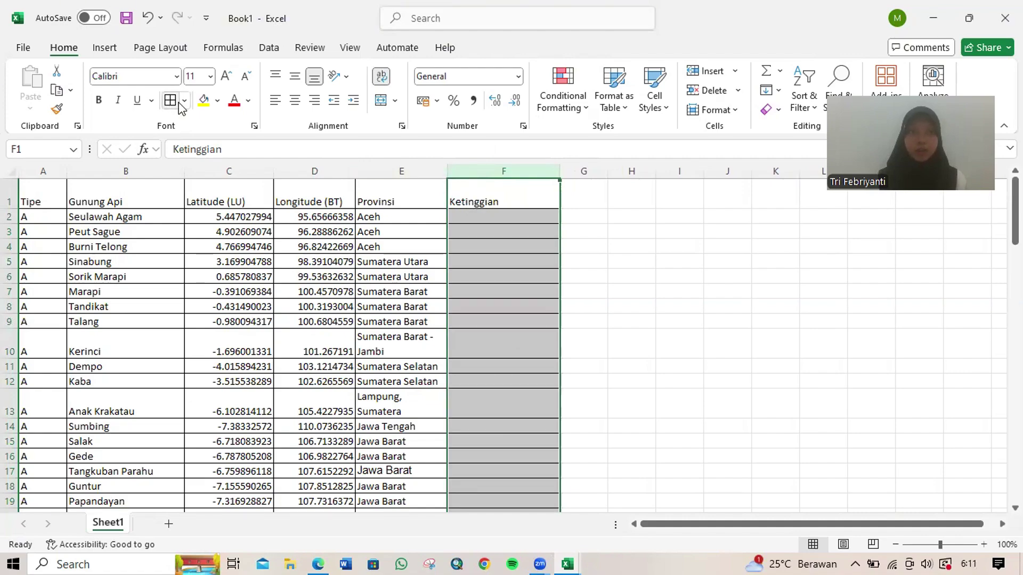
click(624, 214)
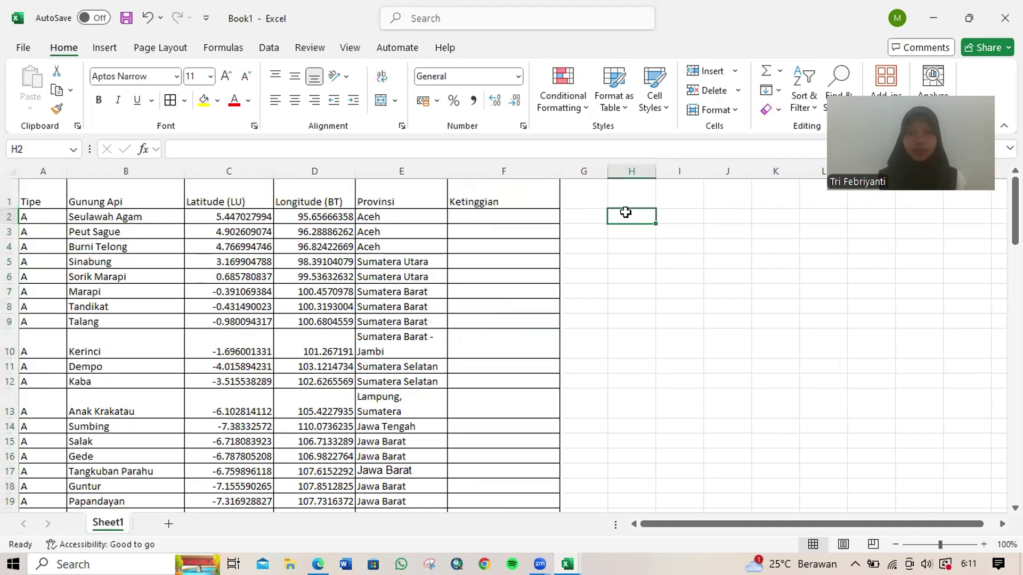
Step: Switch to the Edge browser, return to the Google results and search for "gunung api seulawah agam berada di ketinggian"
click(484, 217)
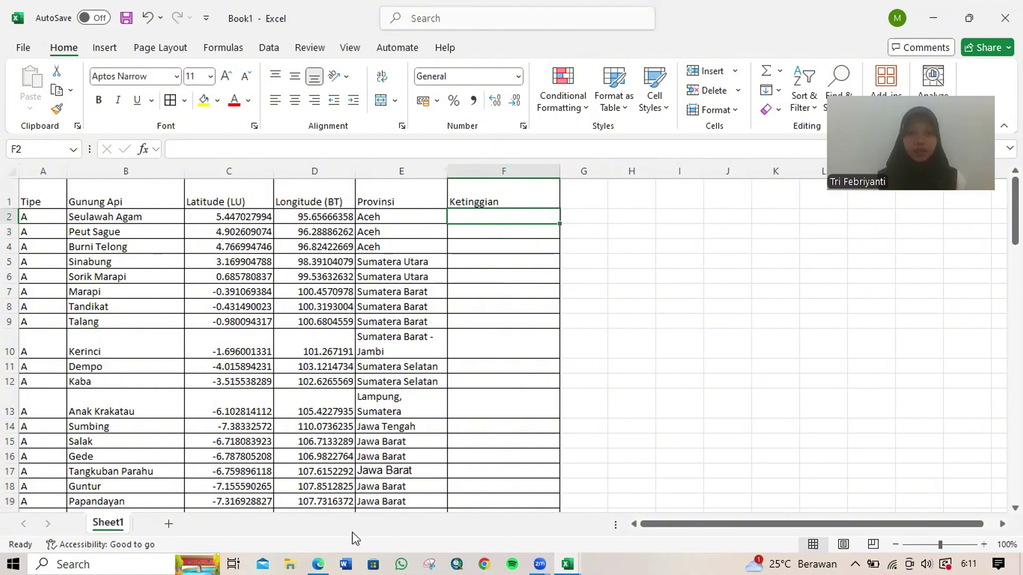
mouse_move(322, 558)
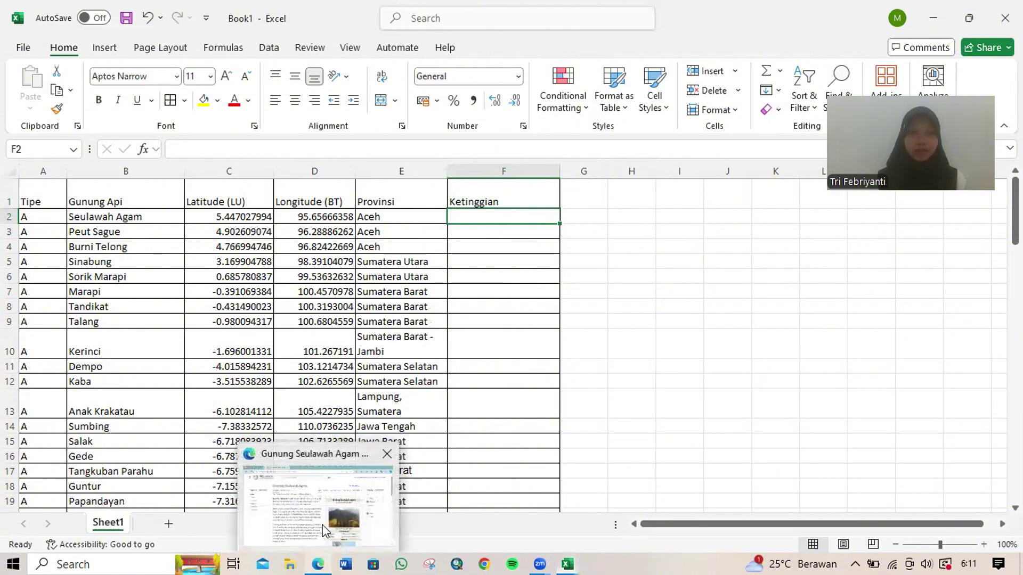
click(290, 462)
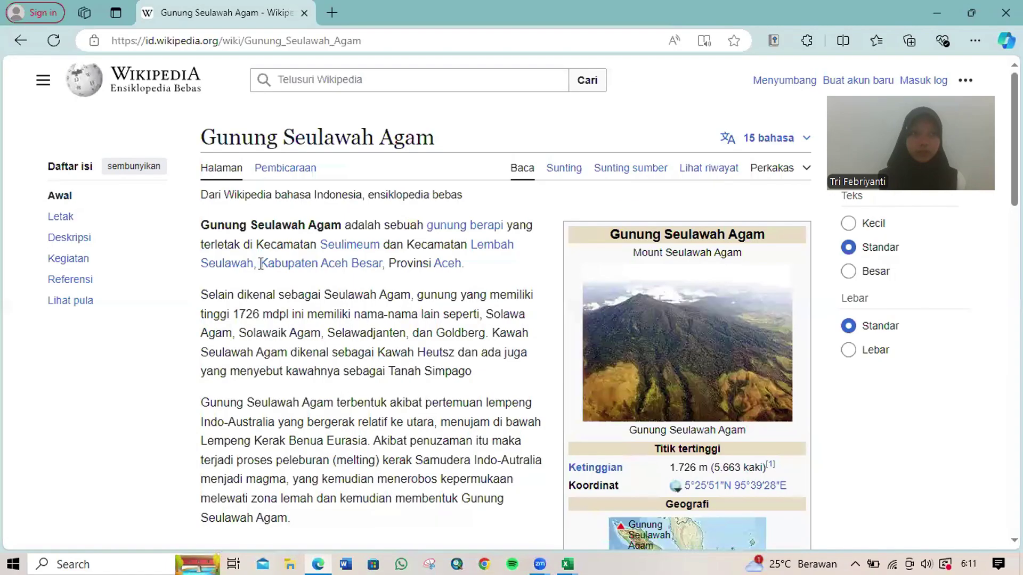
click(21, 42)
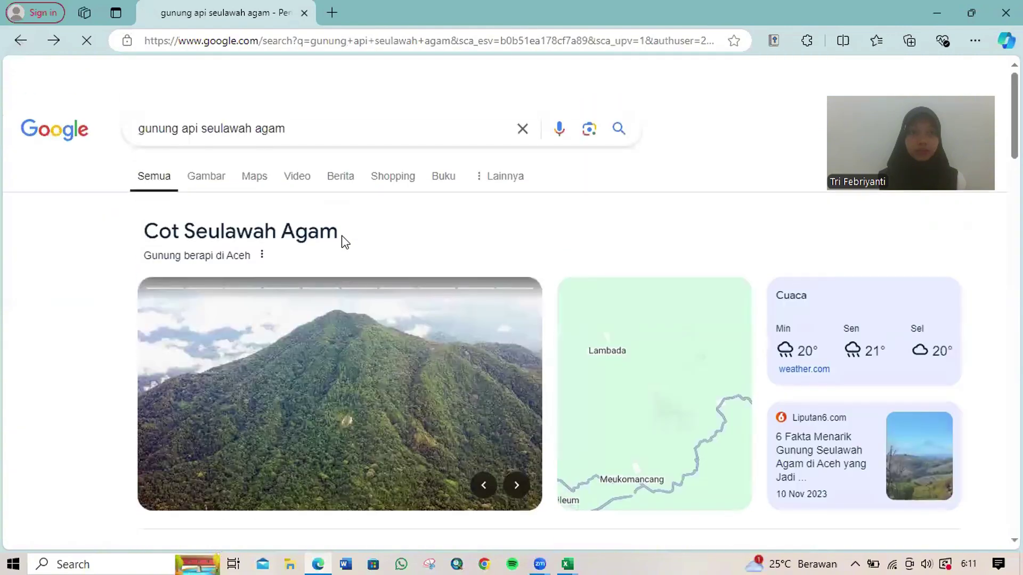
click(299, 92)
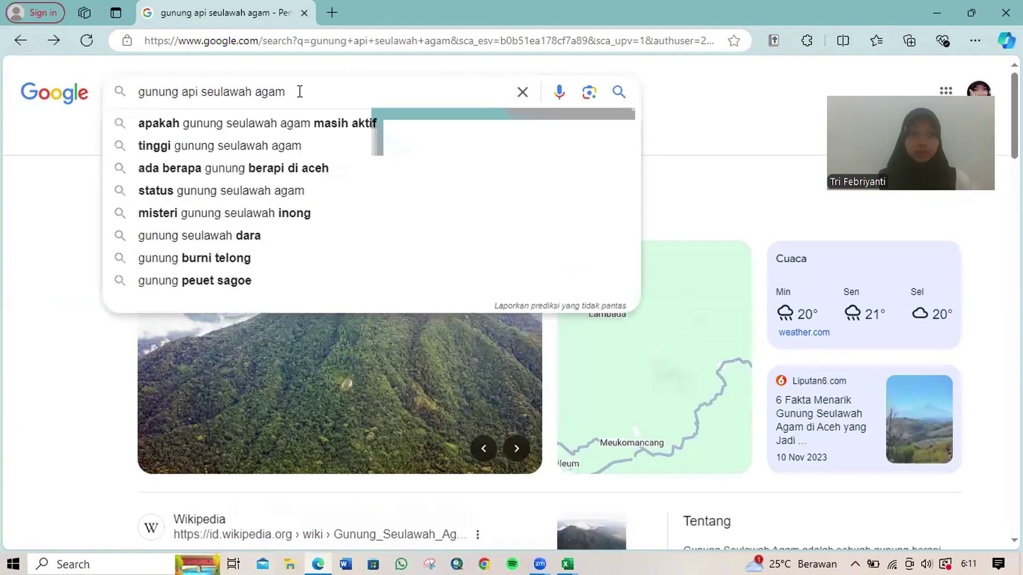
text(berada d)
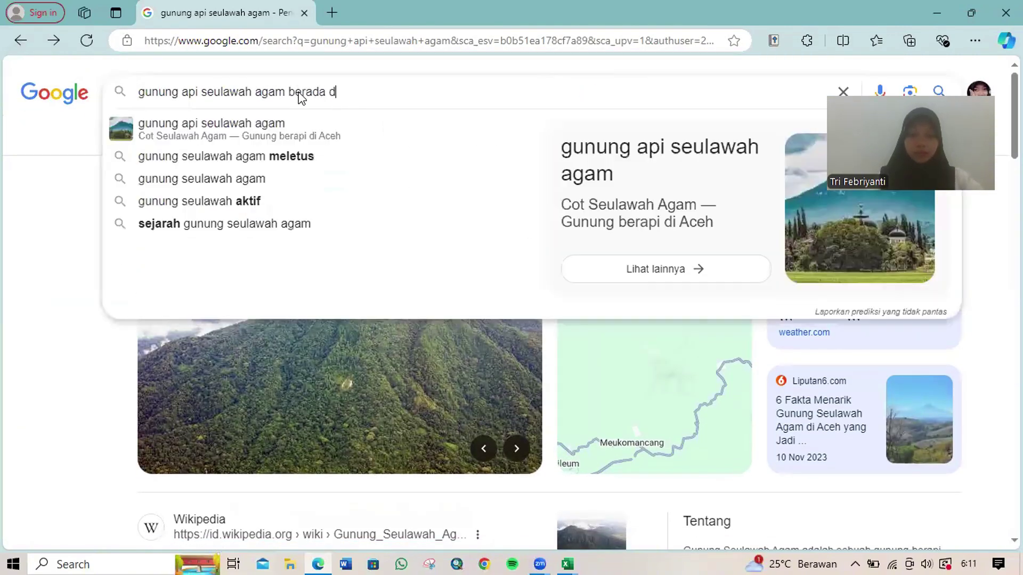
text(i ketinggian)
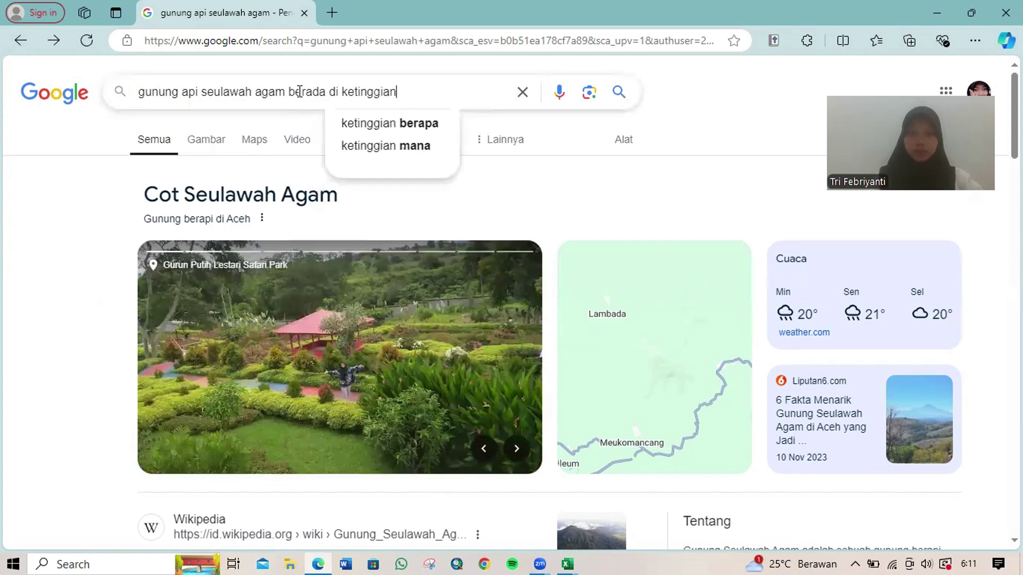
key(Return)
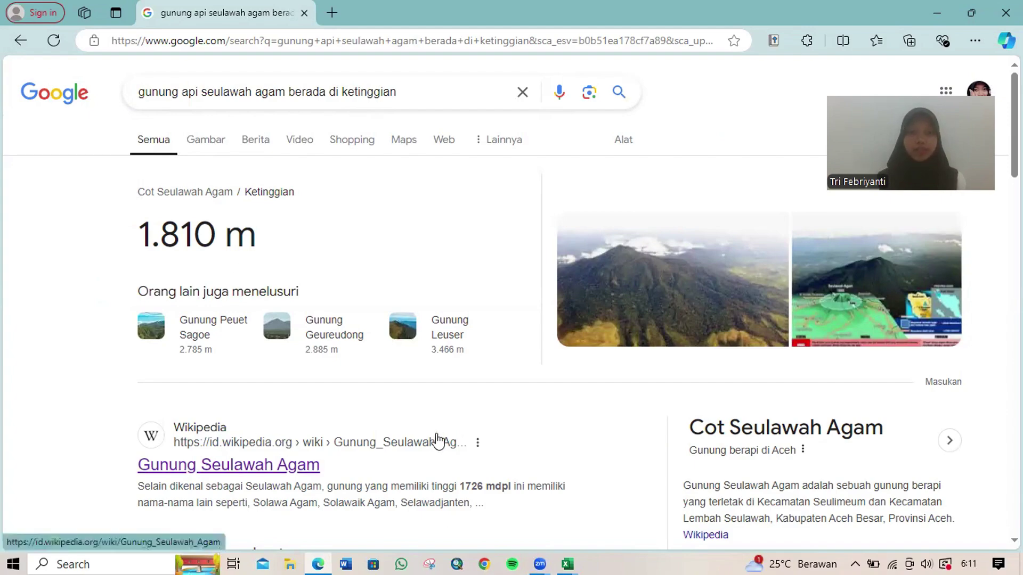
Step: Switch back to Excel and enter "1.810 mdpl" as the height of Seulawah Agam in cell F2
click(567, 557)
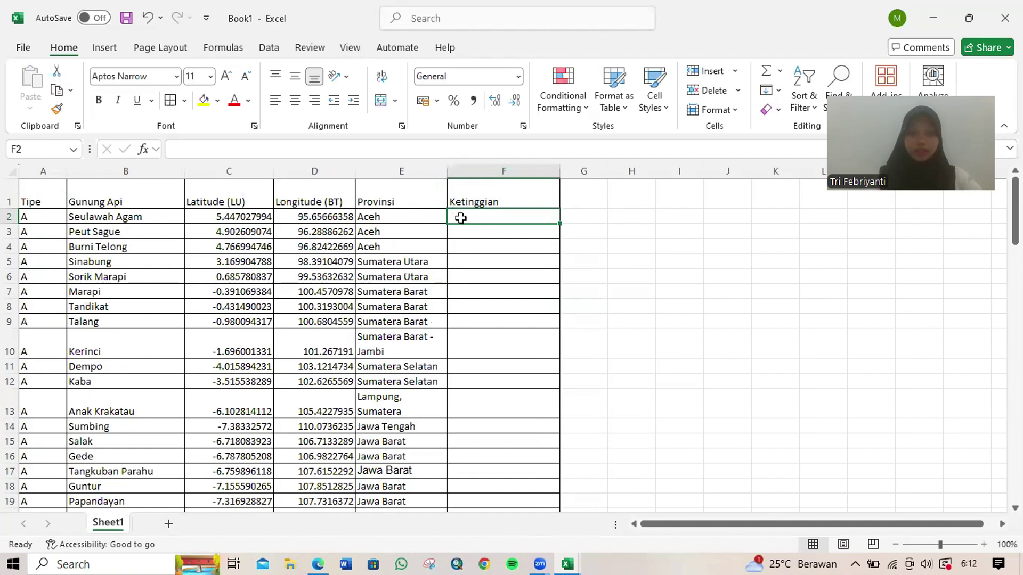
text(1.810 md)
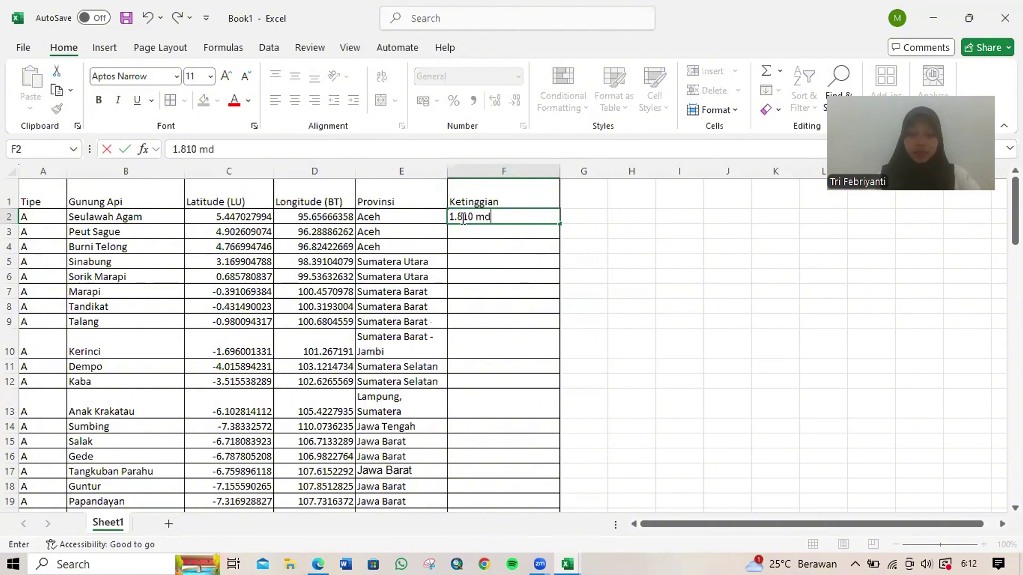
text(p)
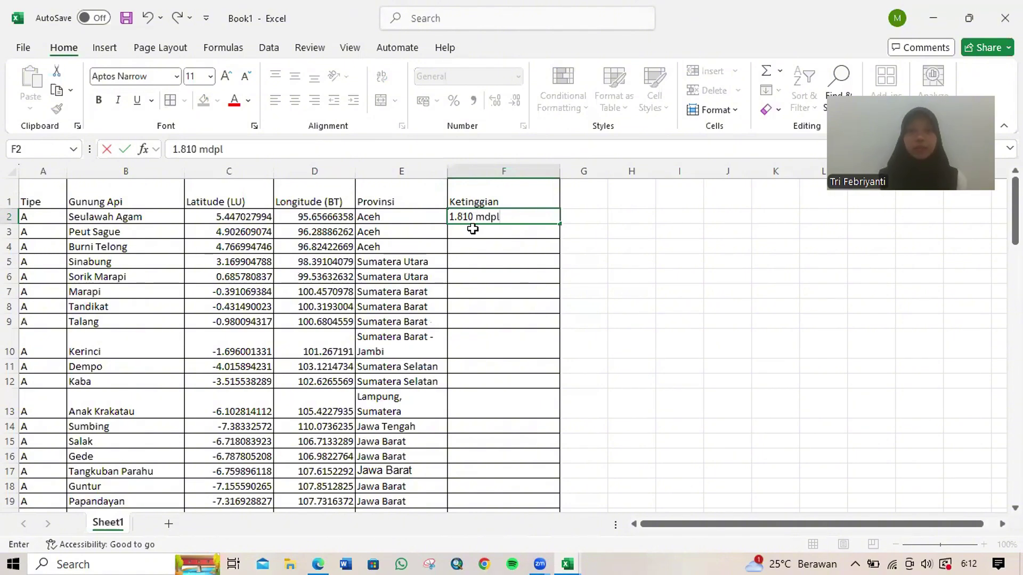
text(l)
key(Return)
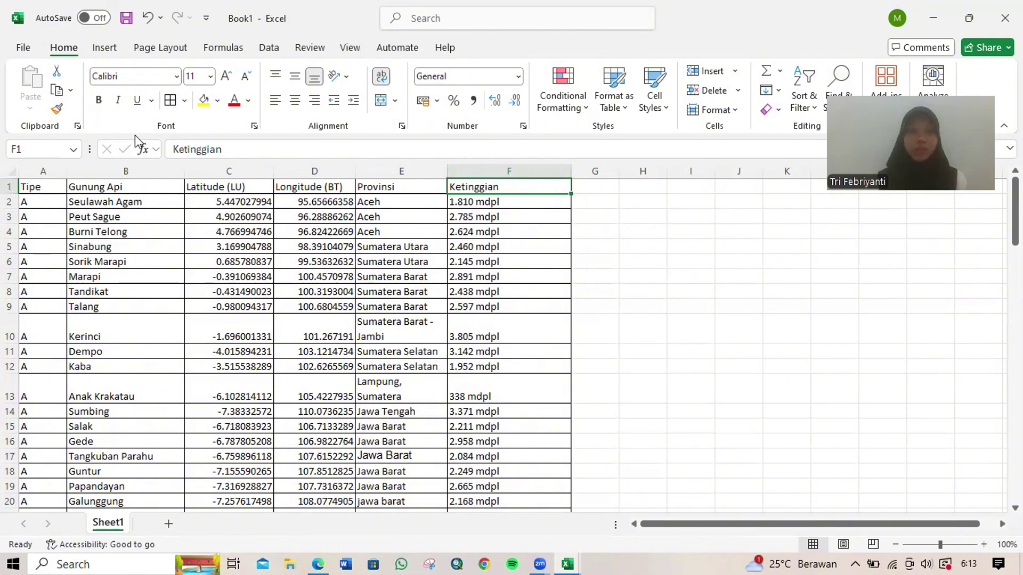
Step: Make all the column headings in row 1 bold, from Ketinggian back to Tipe
click(100, 103)
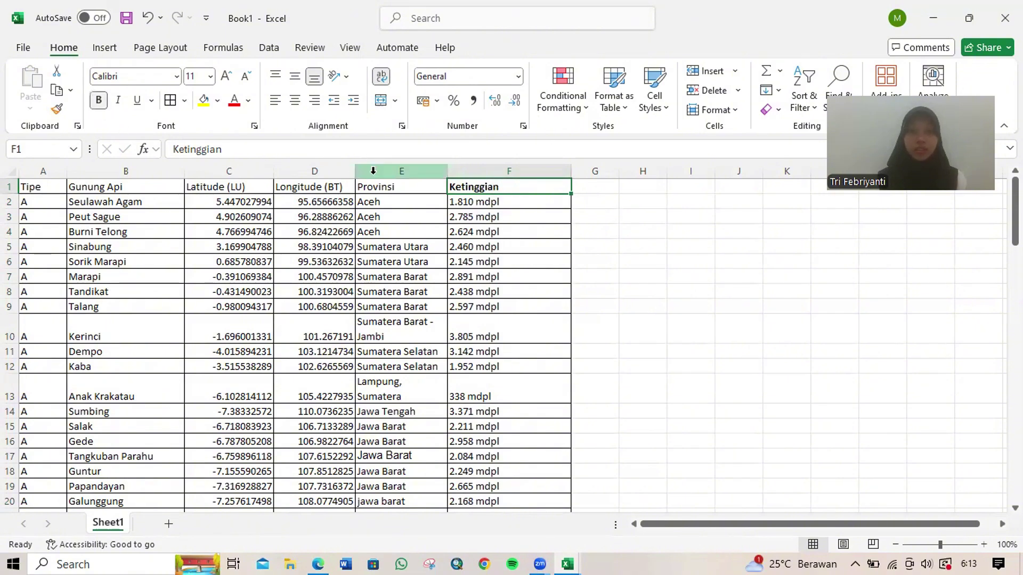
key(Left)
click(99, 104)
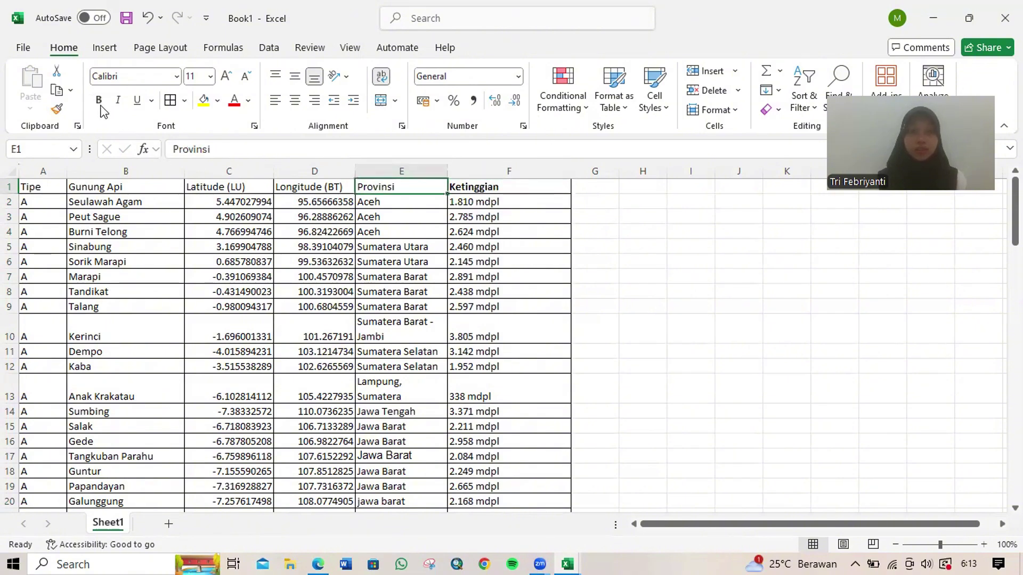
click(304, 186)
click(99, 102)
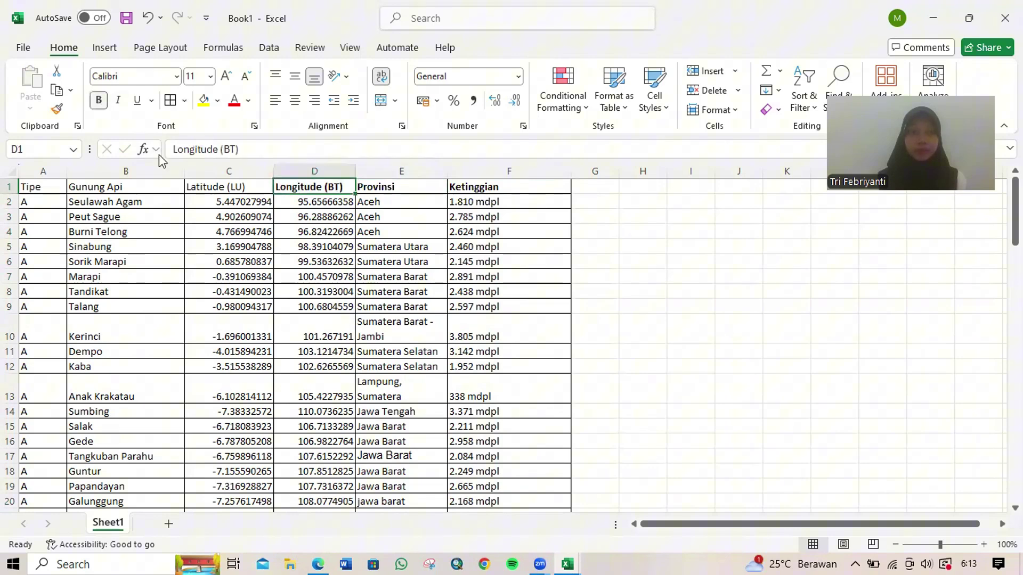
click(206, 186)
click(99, 102)
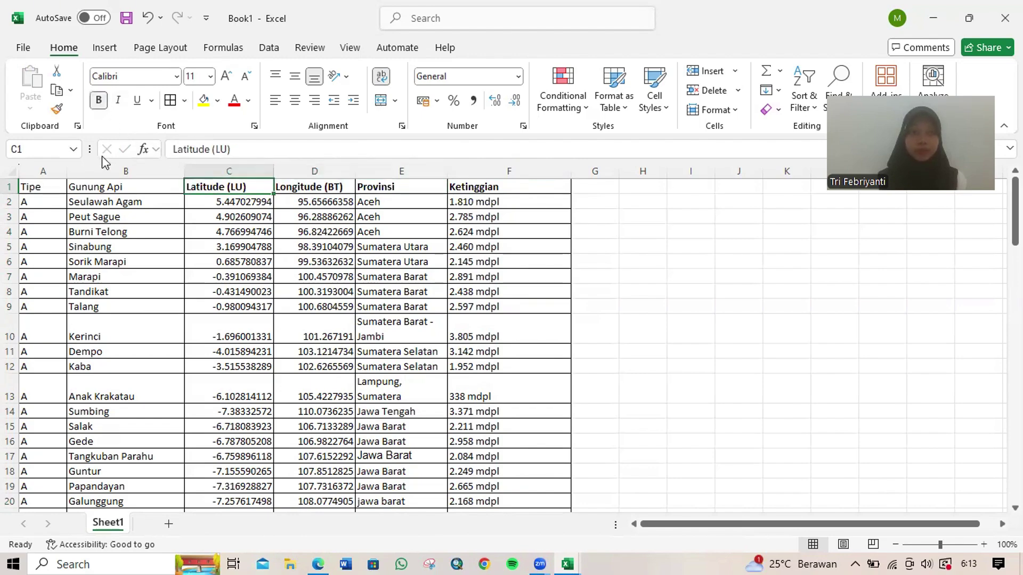
click(112, 188)
click(99, 103)
click(33, 189)
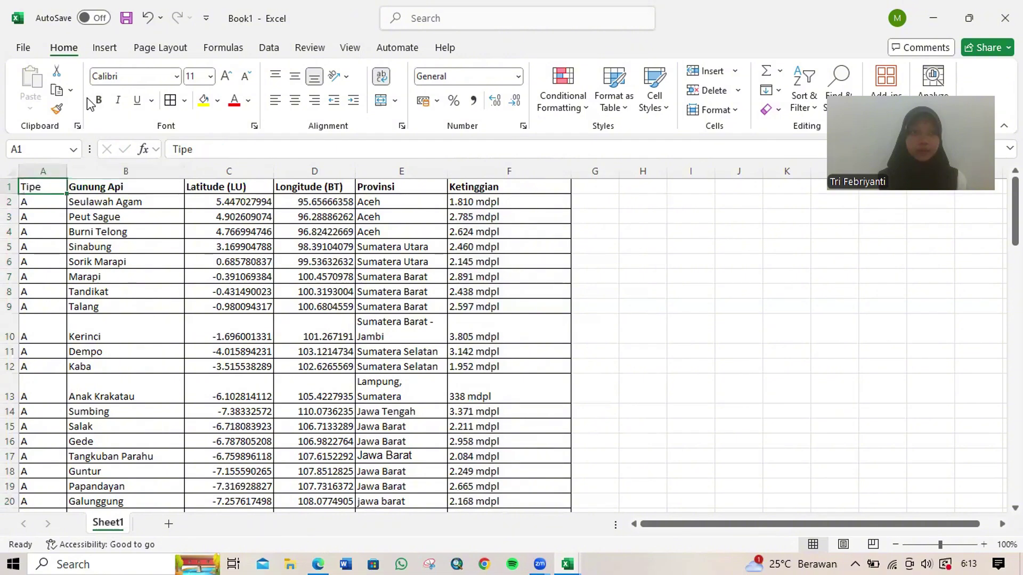
click(98, 101)
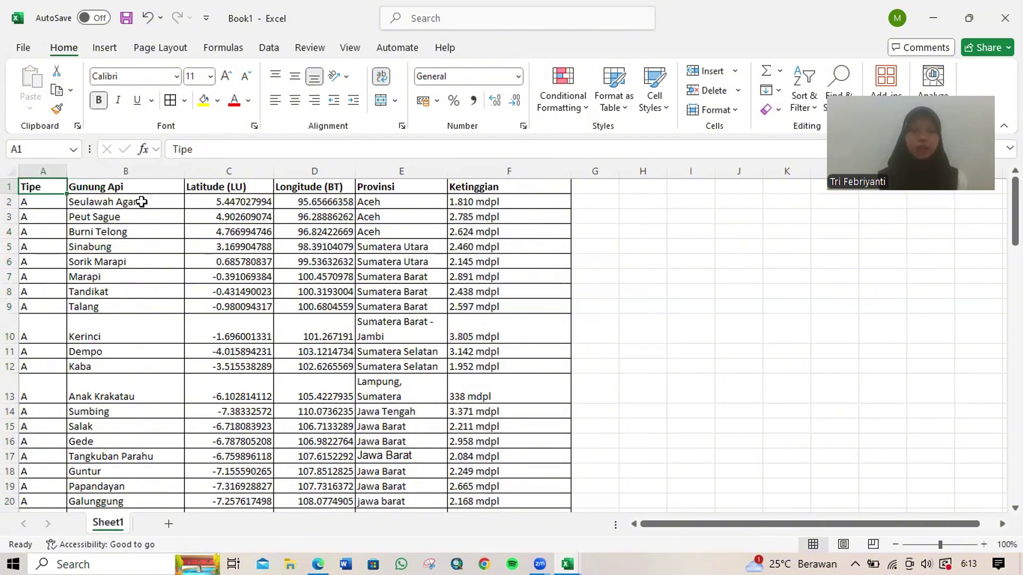
Step: Save the workbook in the Downloads folder under the name "Persebaran Gunung Api Tipe A"
click(24, 48)
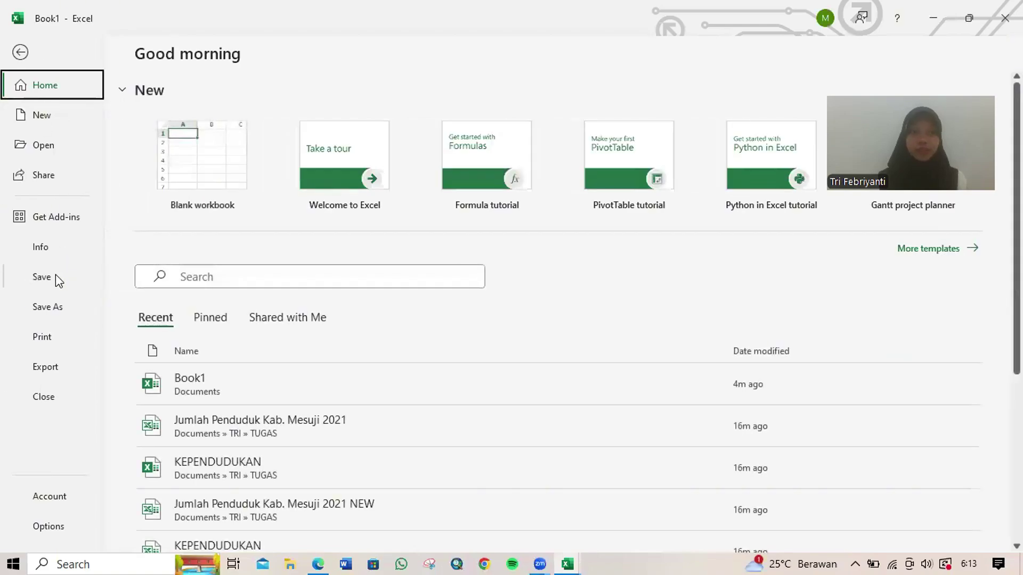
click(48, 306)
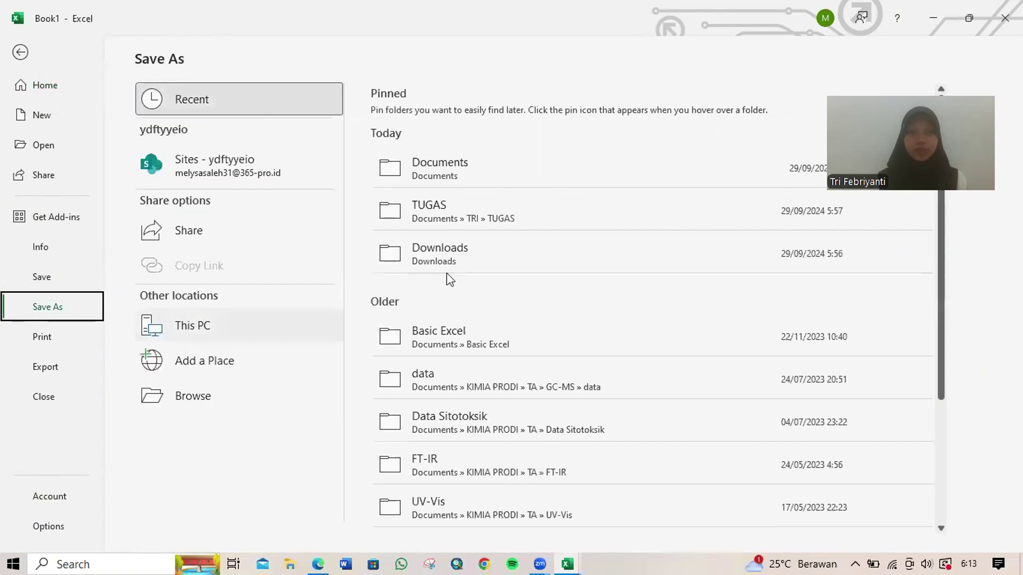
click(476, 242)
click(428, 113)
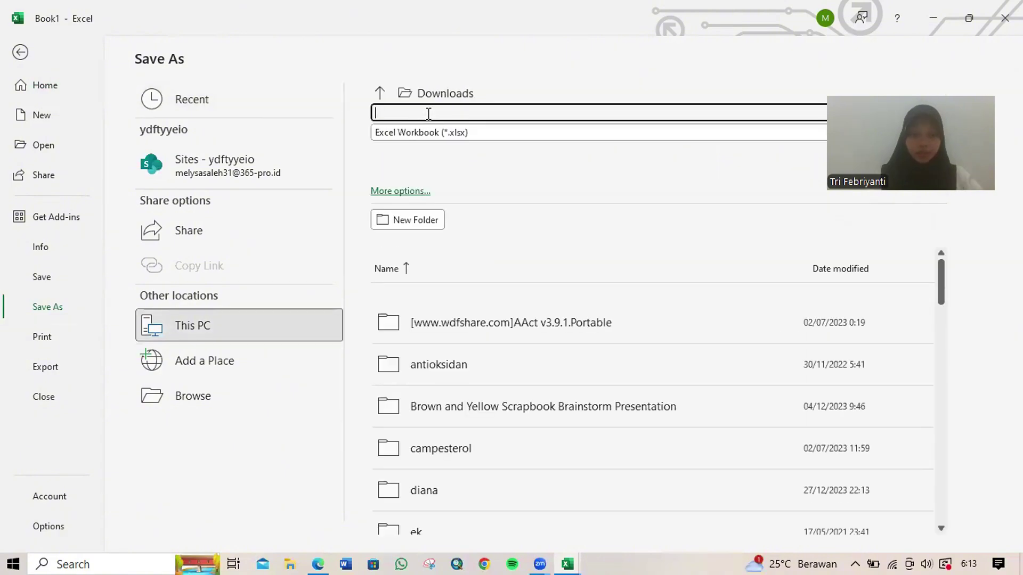
text(P)
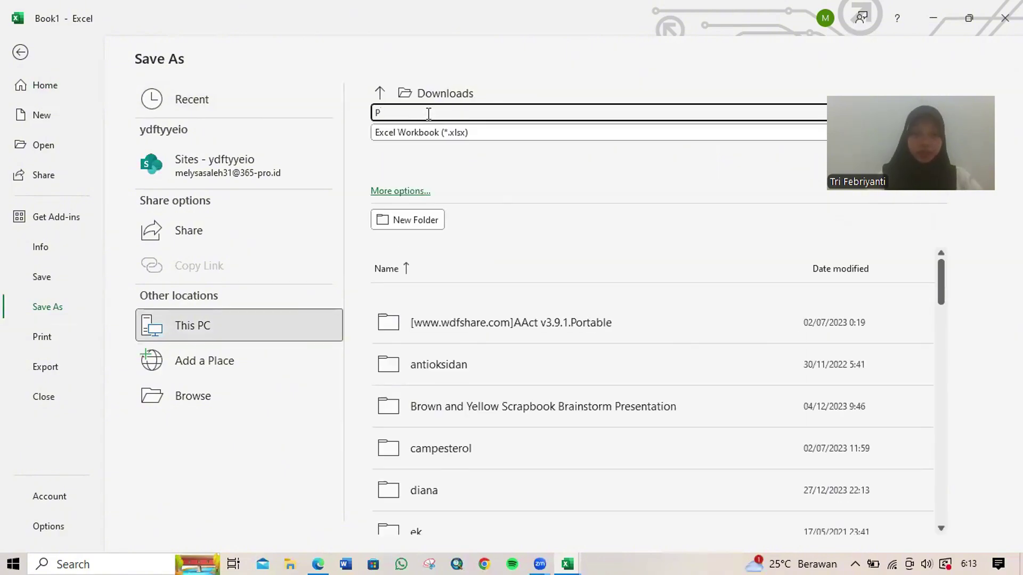
text(ersebaran)
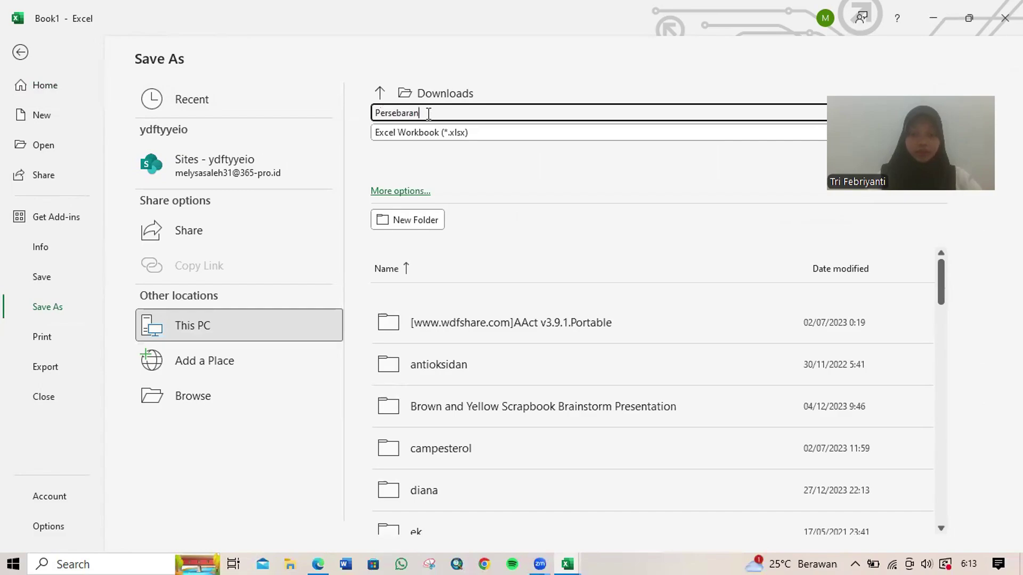
text( Gunung Api Tipe)
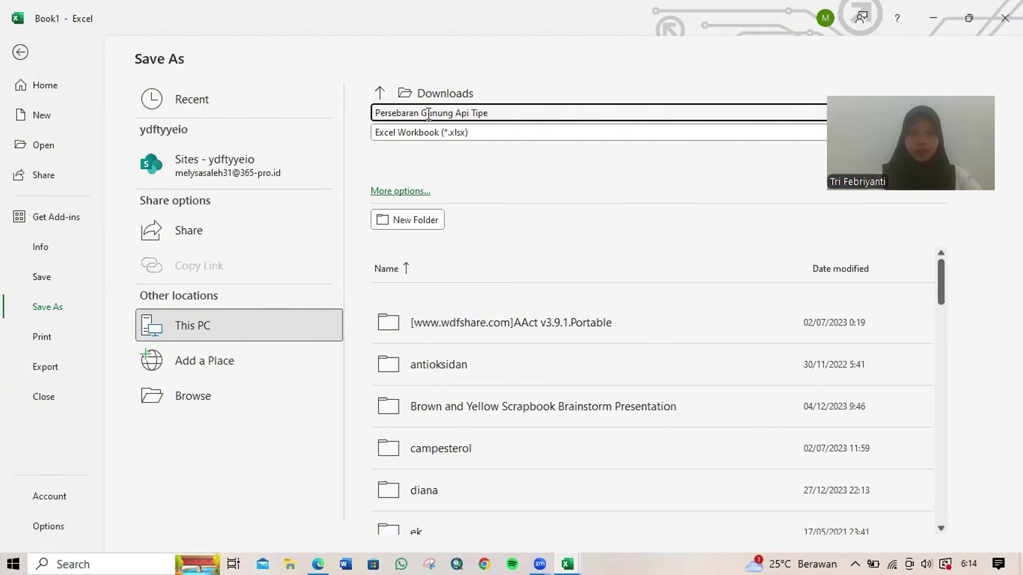
text( A)
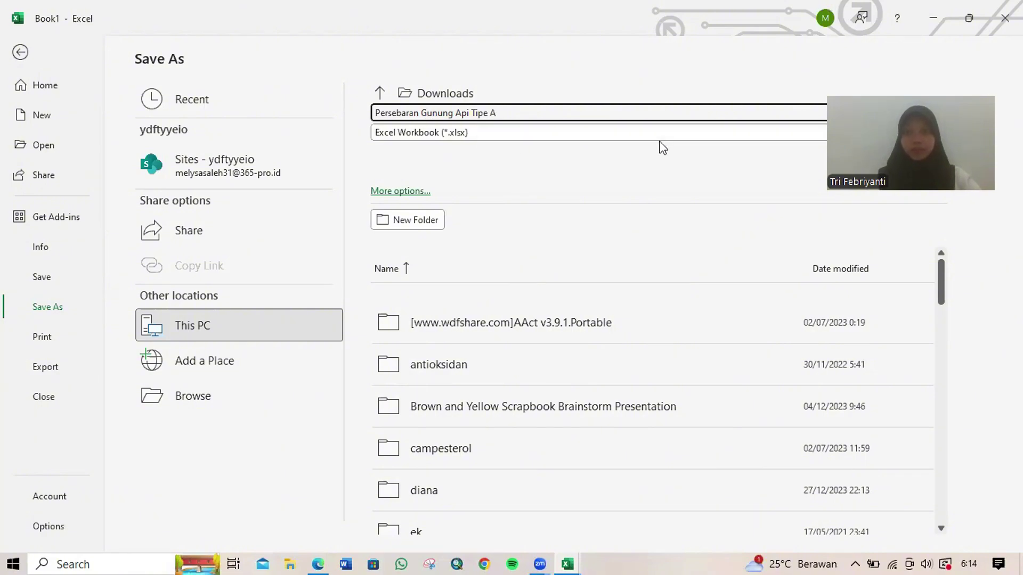
key(Return)
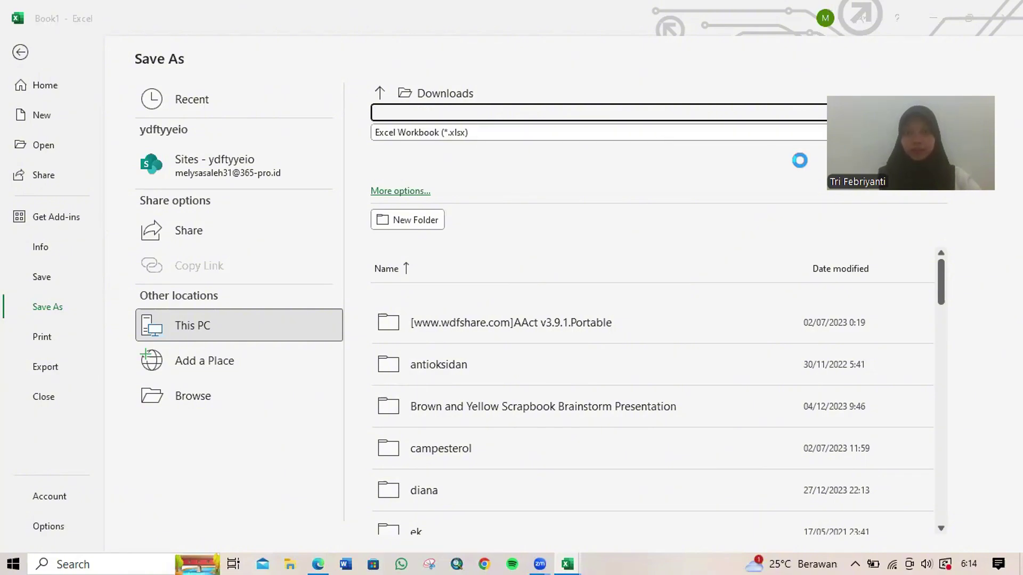
click(562, 338)
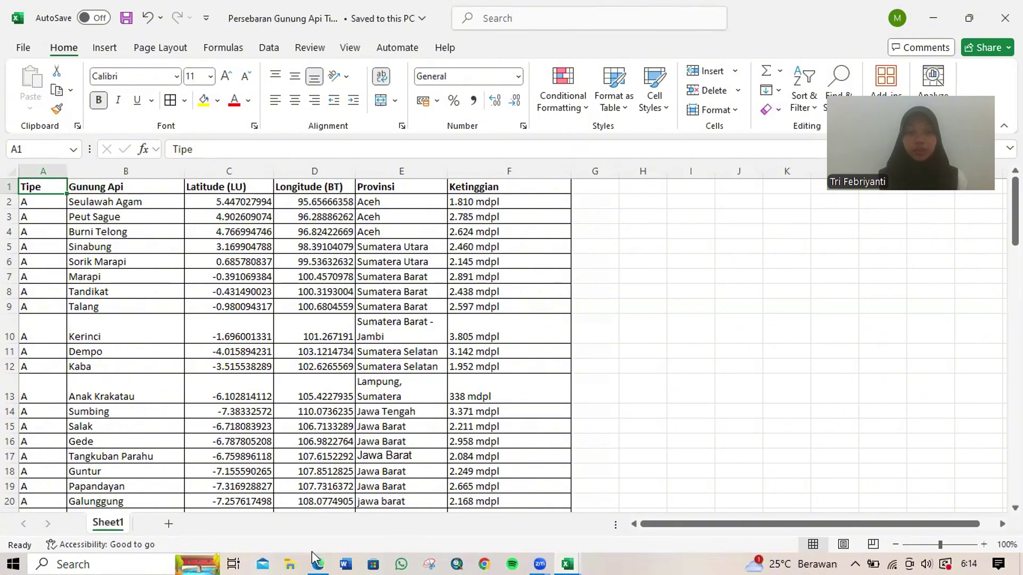
Step: Switch to the Edge browser, search Google for "plate tectonics kmz file" and download the USGS Plate Boundaries file
mouse_move(318, 560)
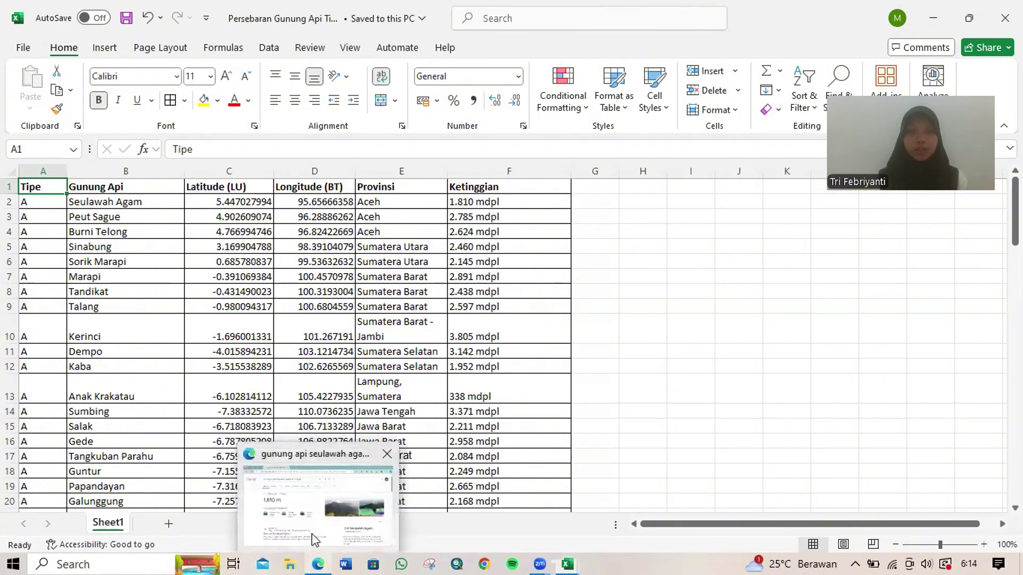
click(312, 534)
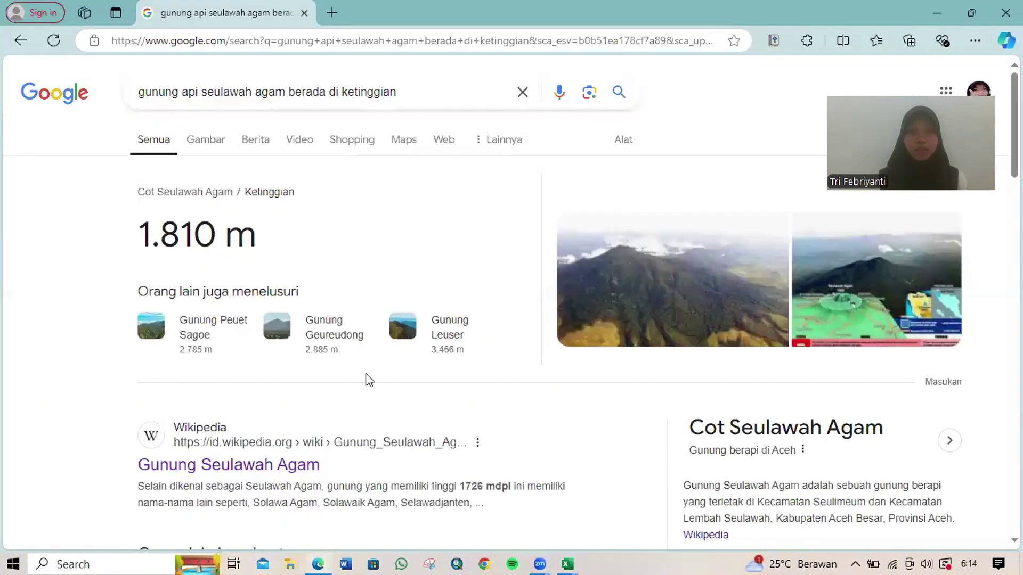
click(522, 93)
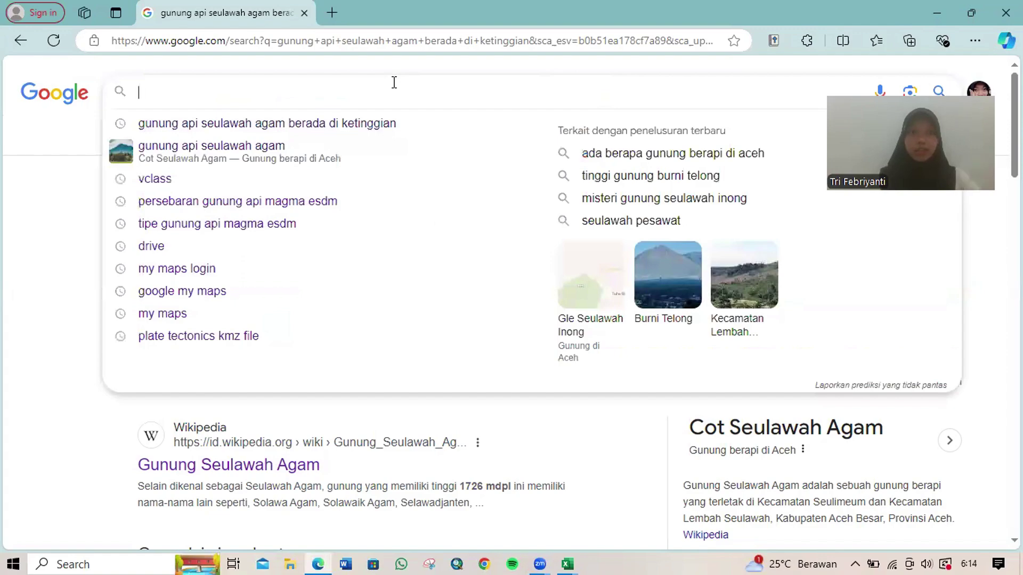
text(p)
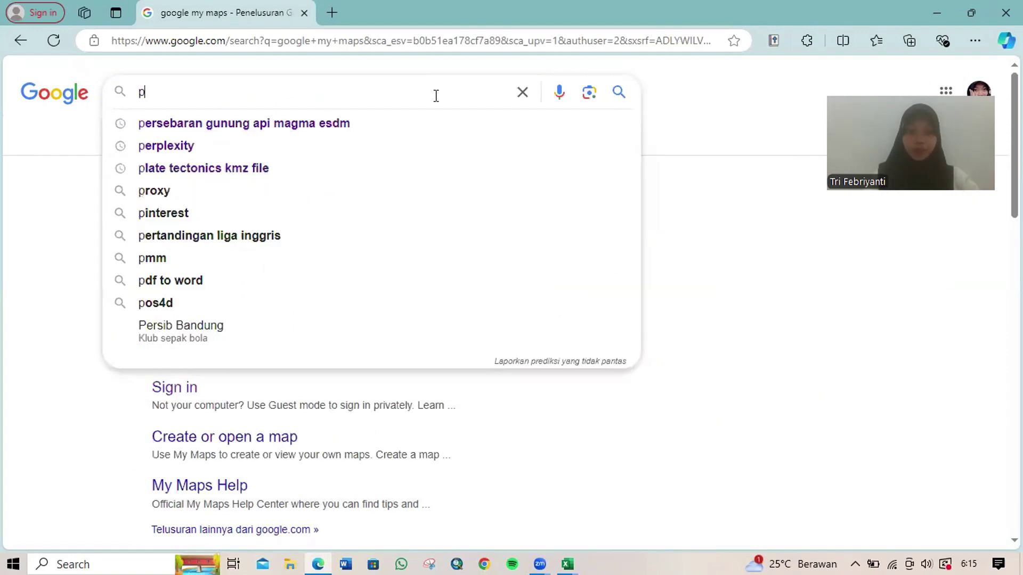
text(late)
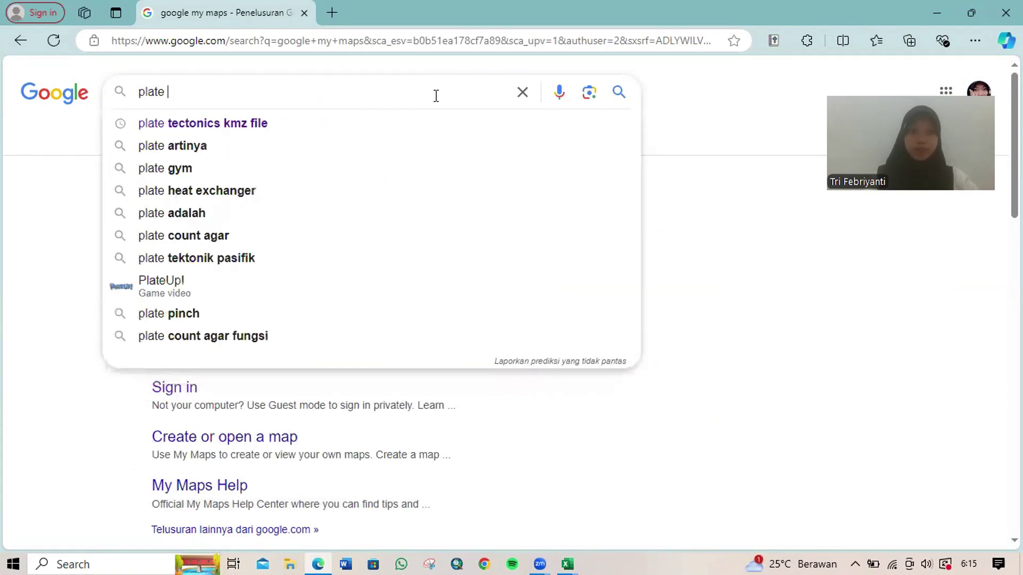
click(246, 128)
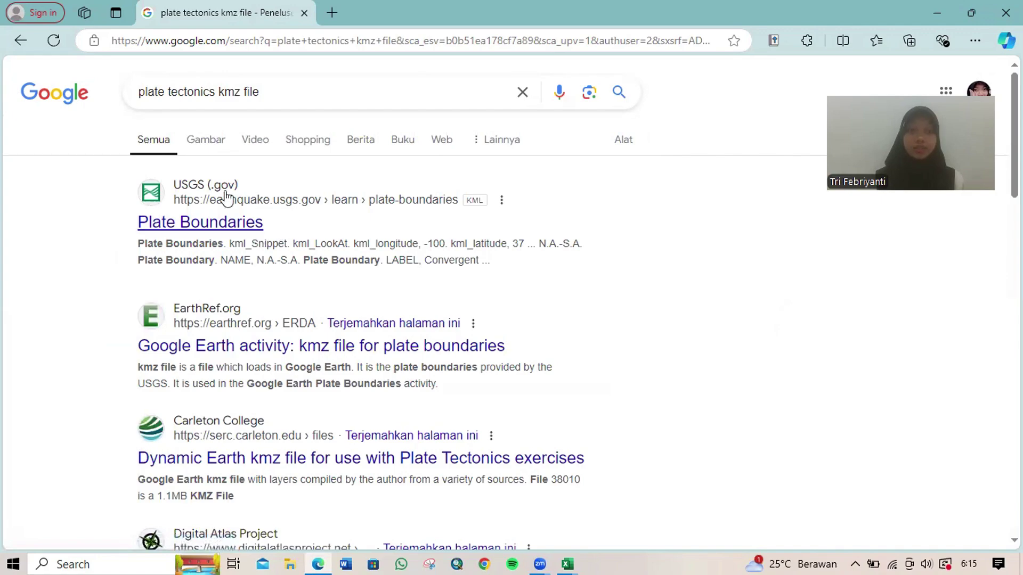
click(193, 224)
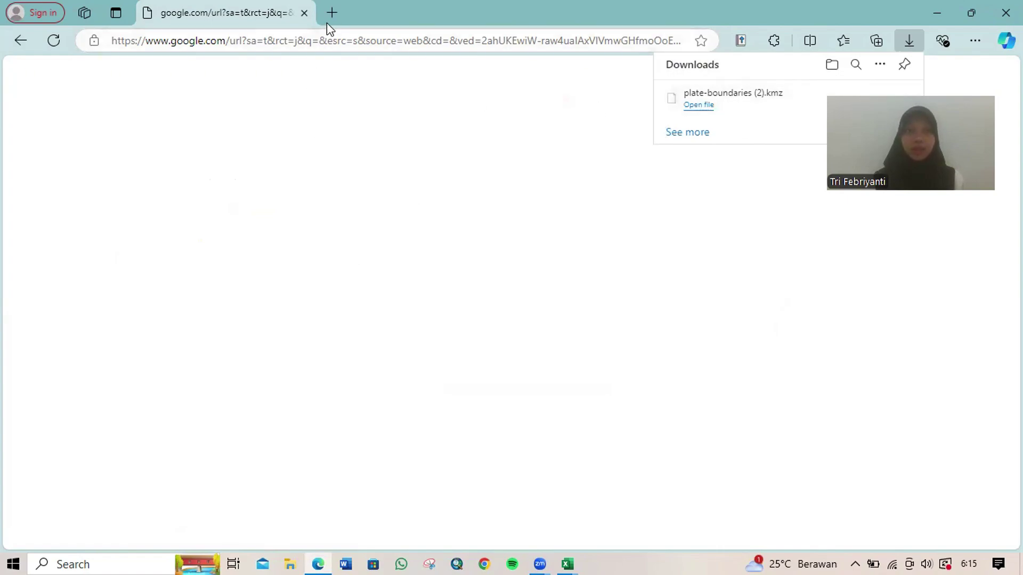
Step: Return to the Google results, search for "my maps login" and open the Login result for Google My Maps
click(15, 43)
click(262, 92)
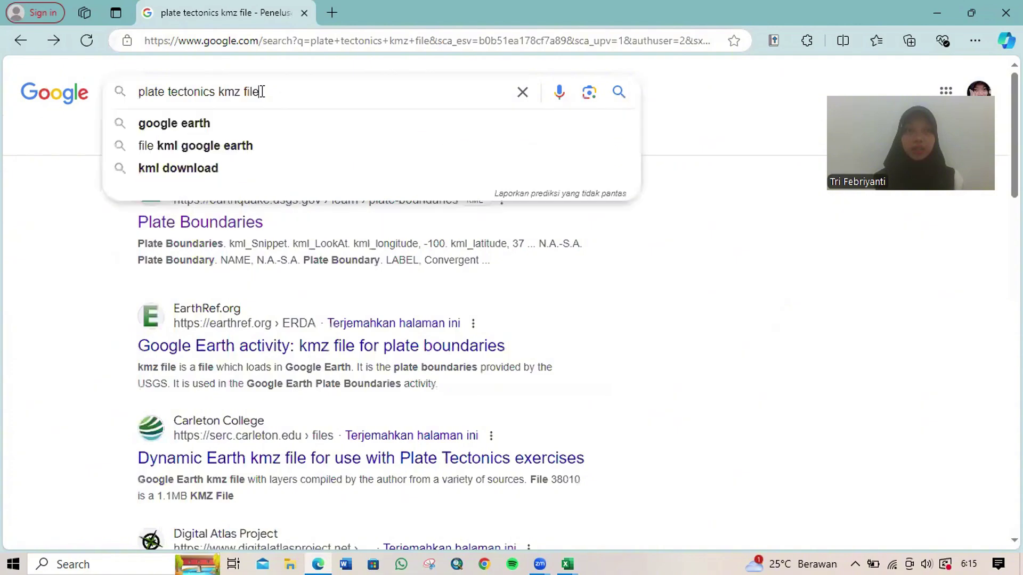
click(522, 92)
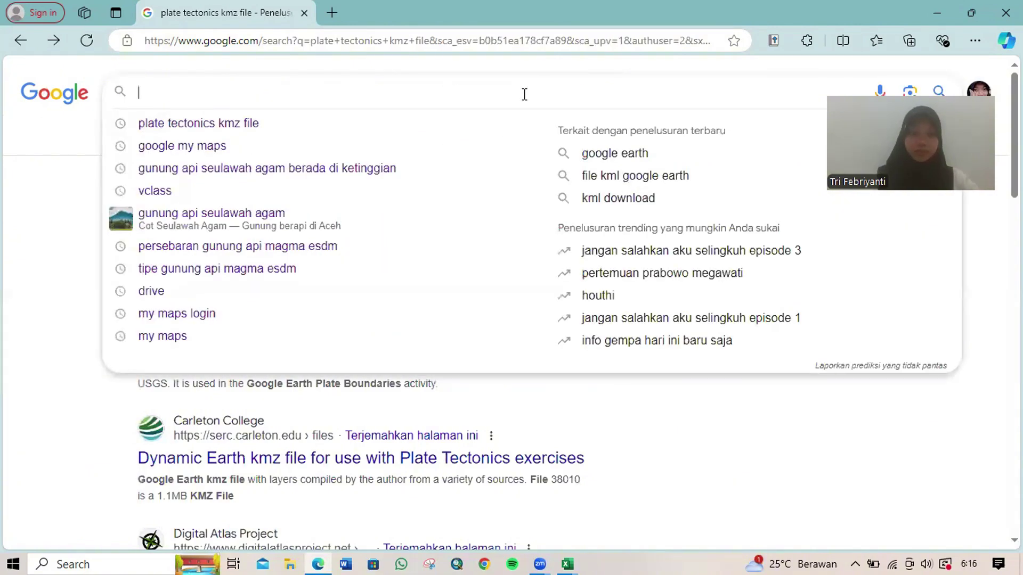
text(my map)
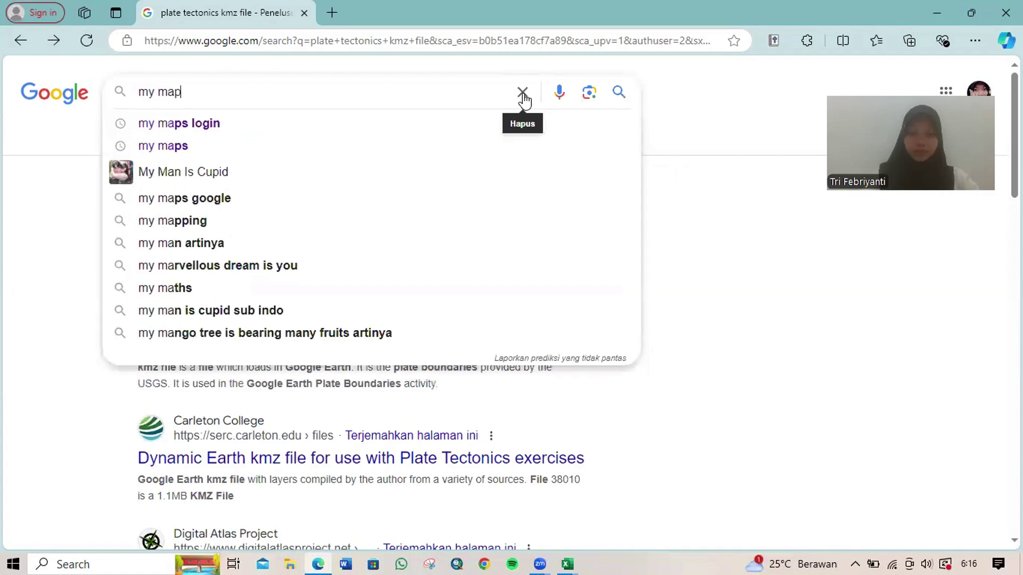
text(s login)
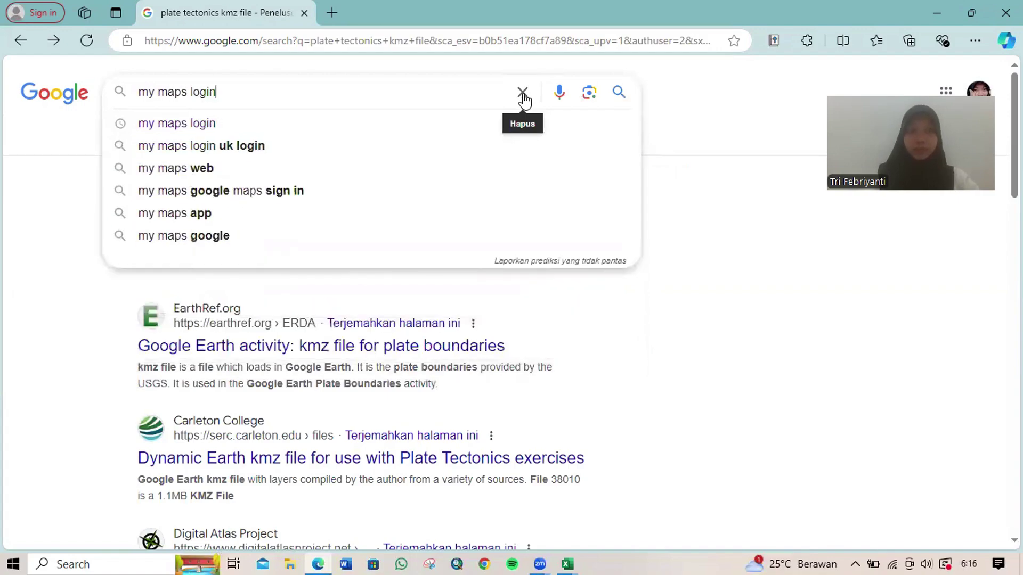
click(452, 131)
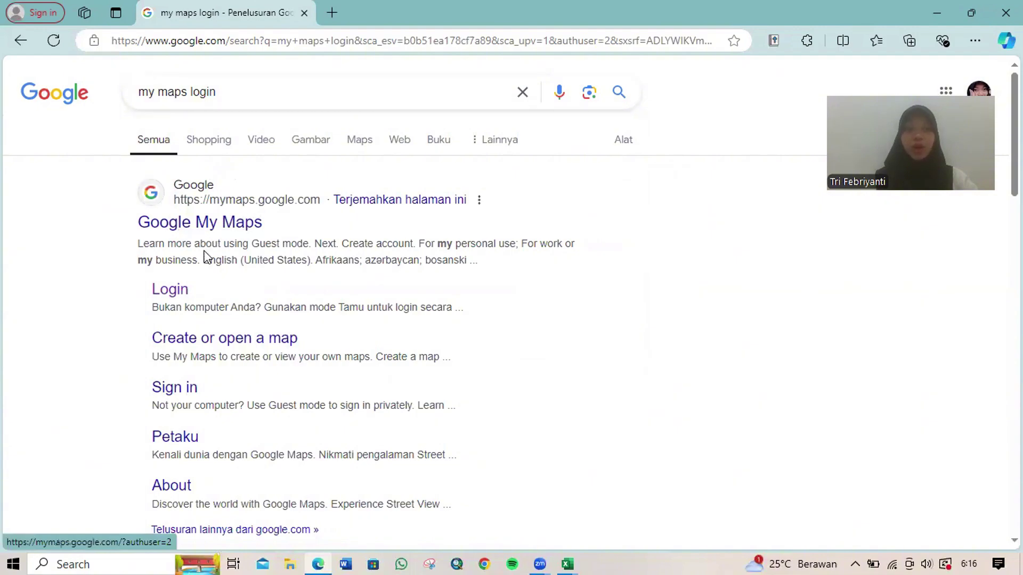
click(177, 293)
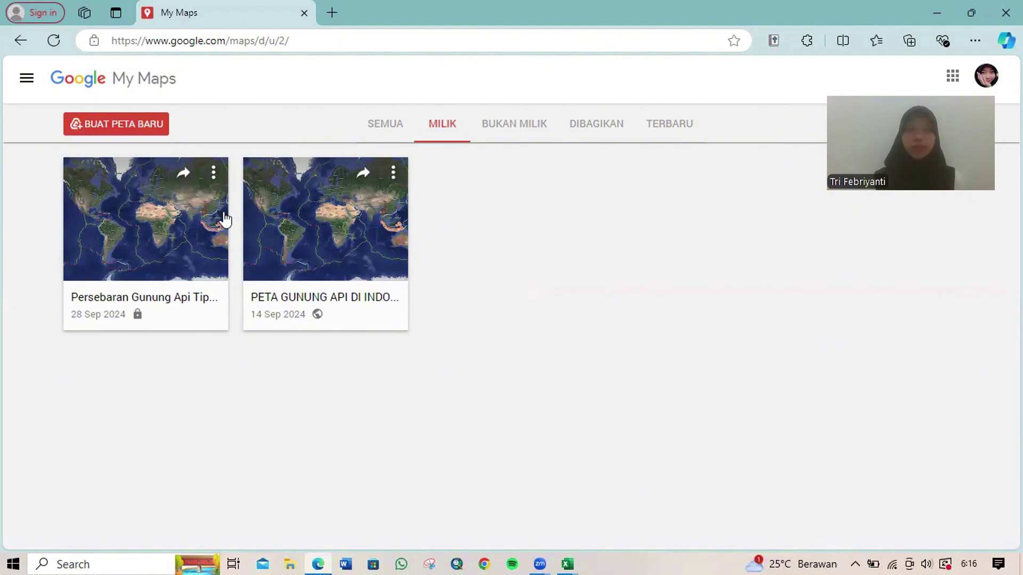
Step: Create a new map in My Maps and save it with the title "Persebaran Gunung Api Tipe A"
click(113, 125)
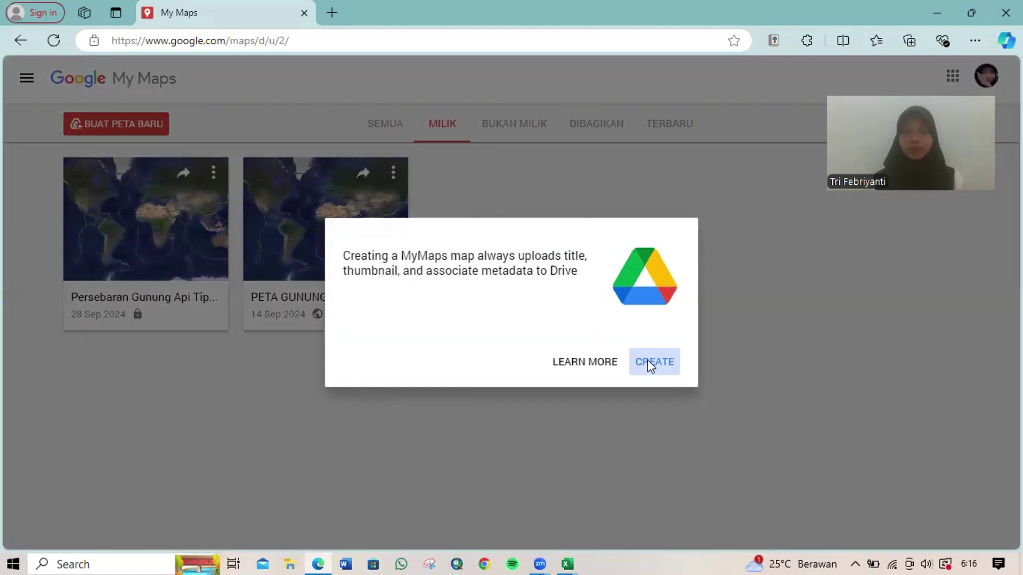
click(648, 360)
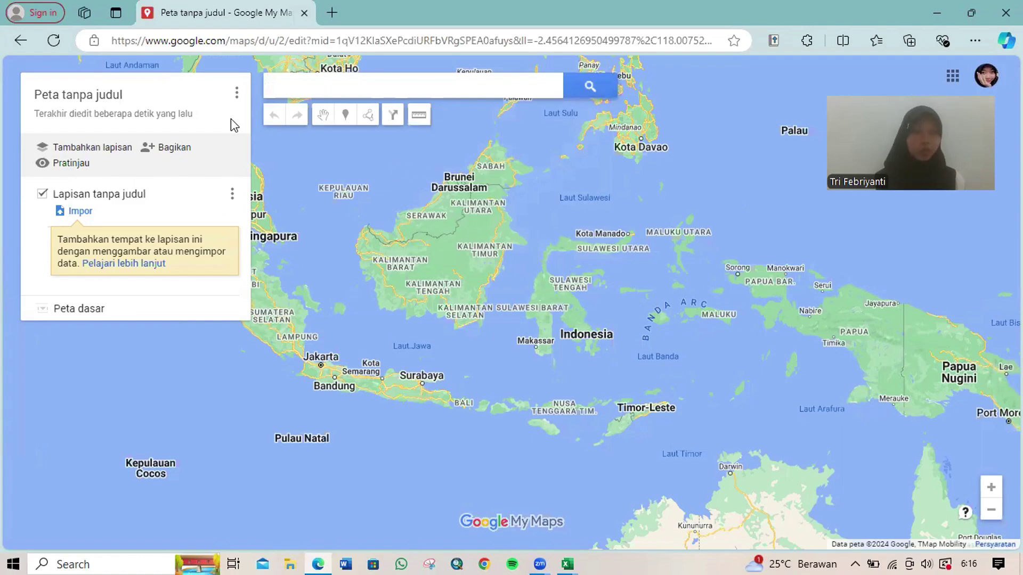
click(111, 94)
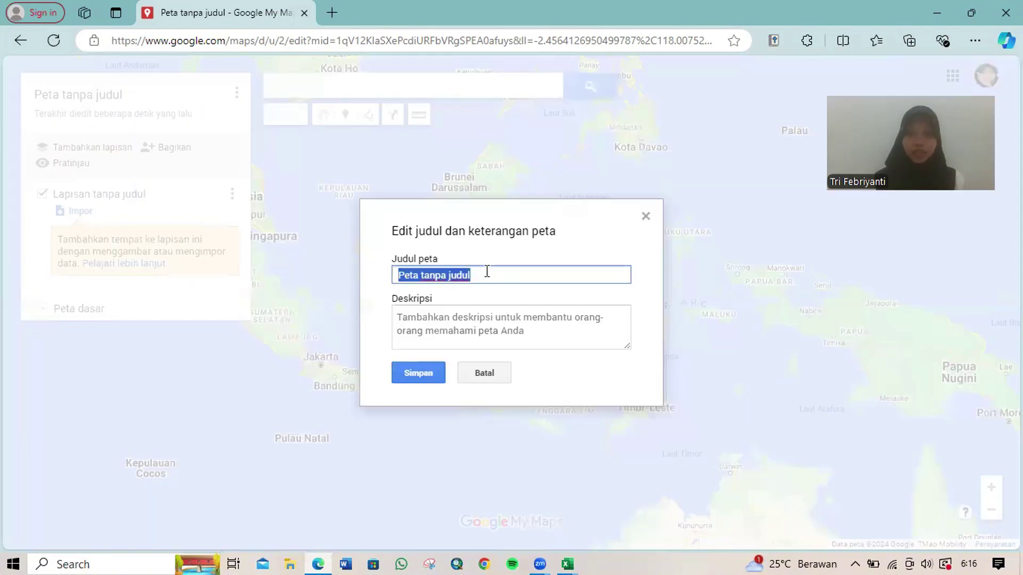
click(487, 272)
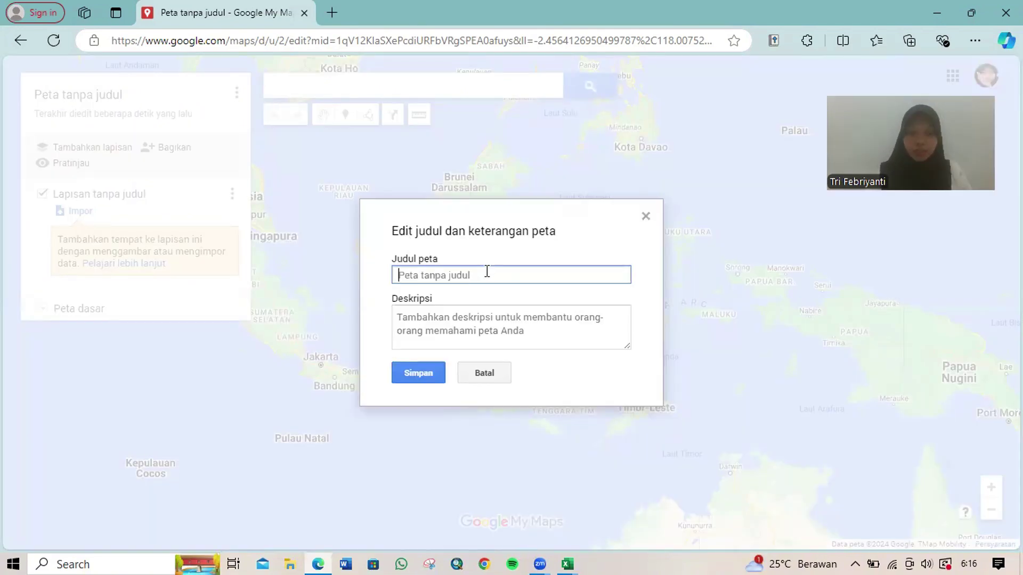
key(ctrl+a)
text(Perse)
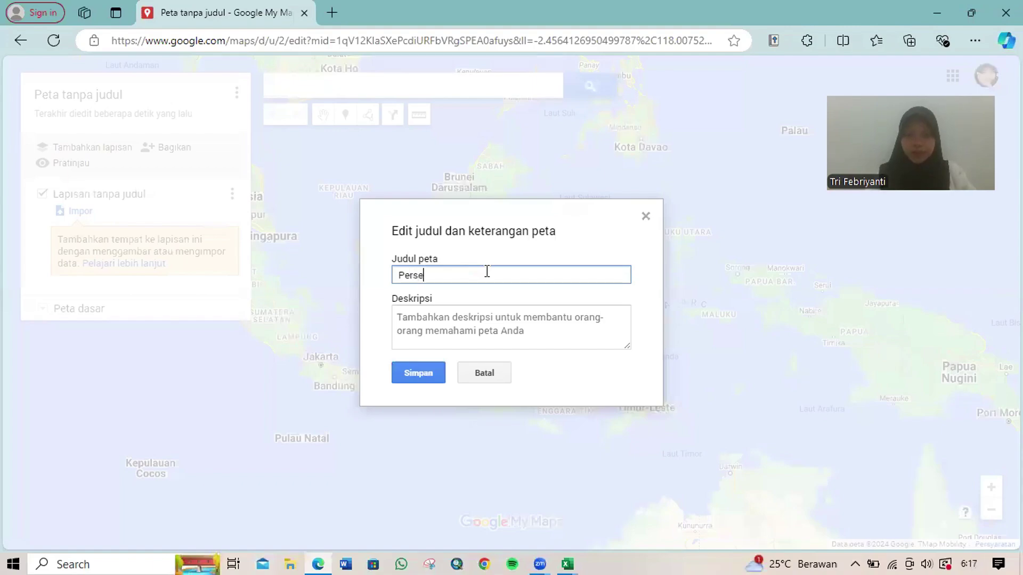
text(baran Gu)
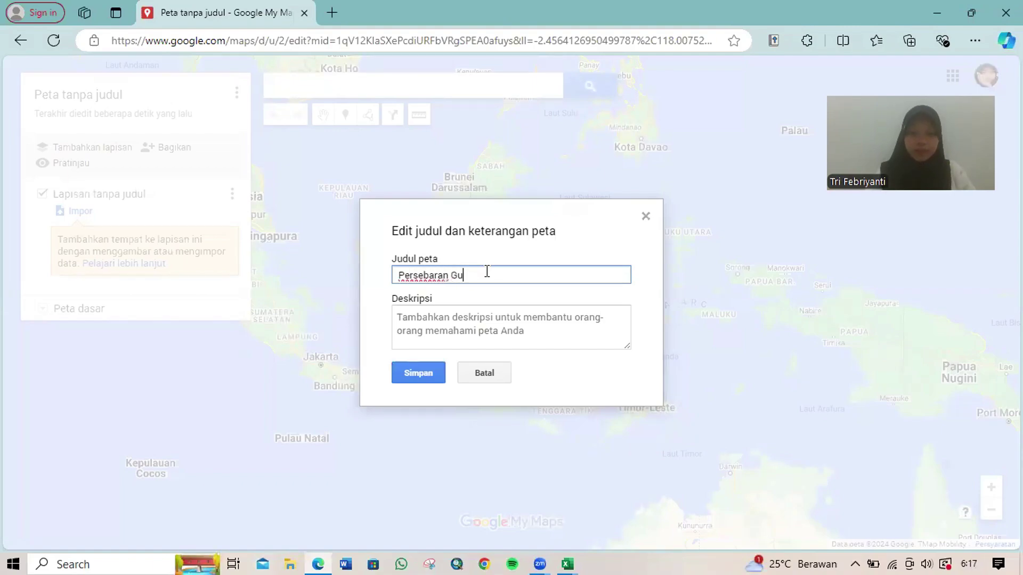
text(nung Api Tipe A)
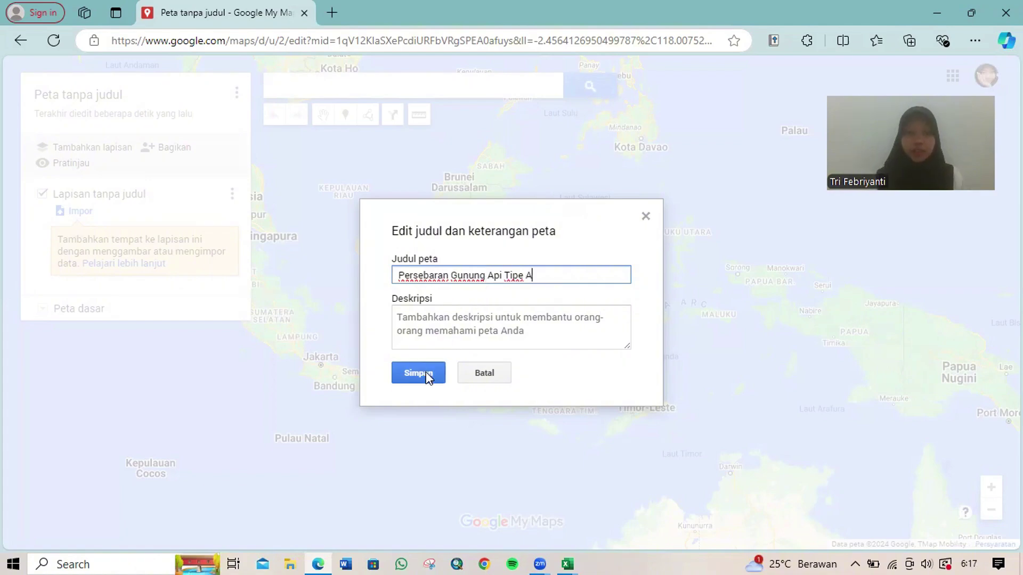
click(407, 373)
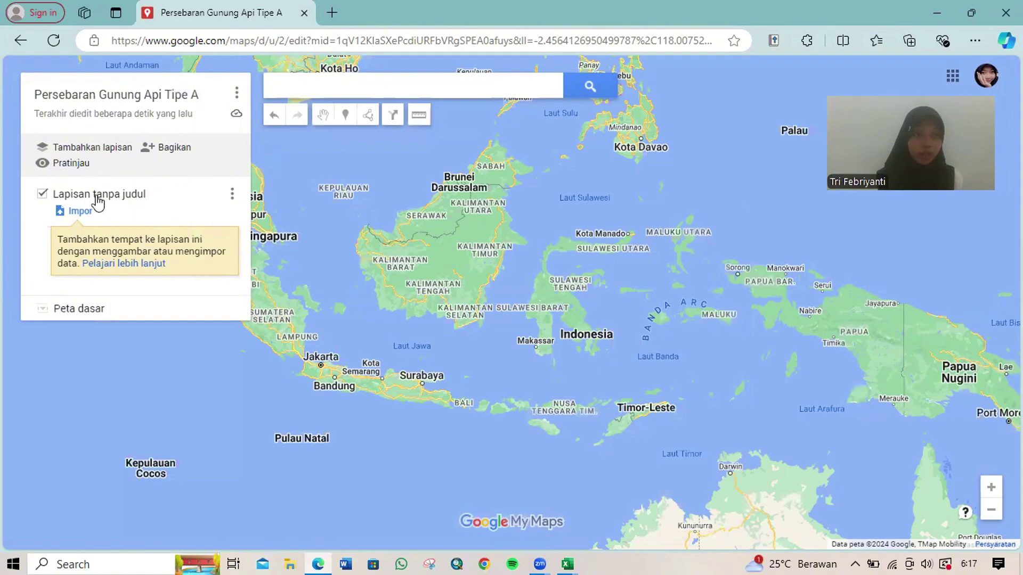
Step: Import the workbook "Persebaran Gunung Api Tipe A" from the Downloads folder into the map's untitled layer
click(79, 213)
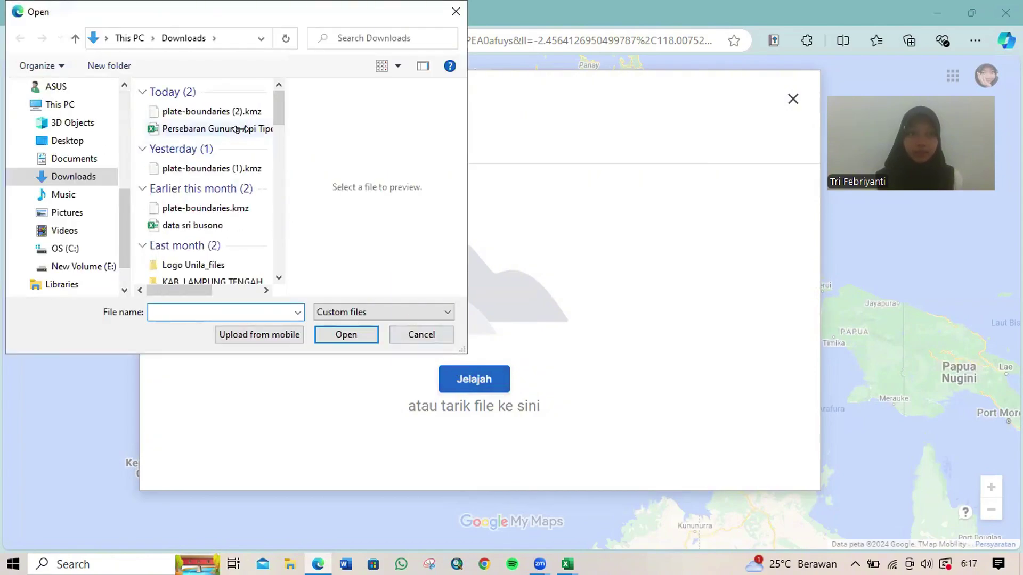
click(242, 128)
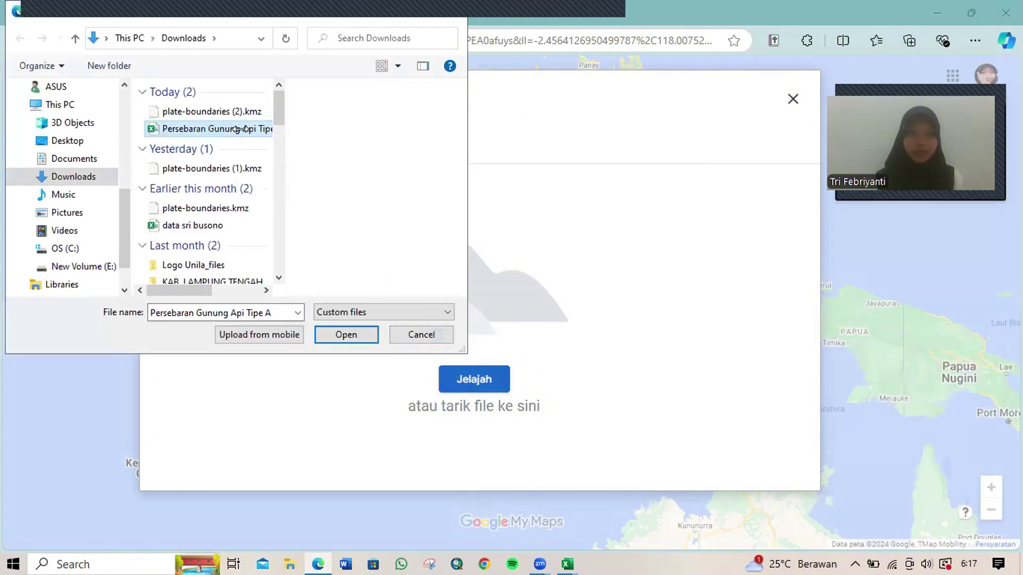
click(343, 334)
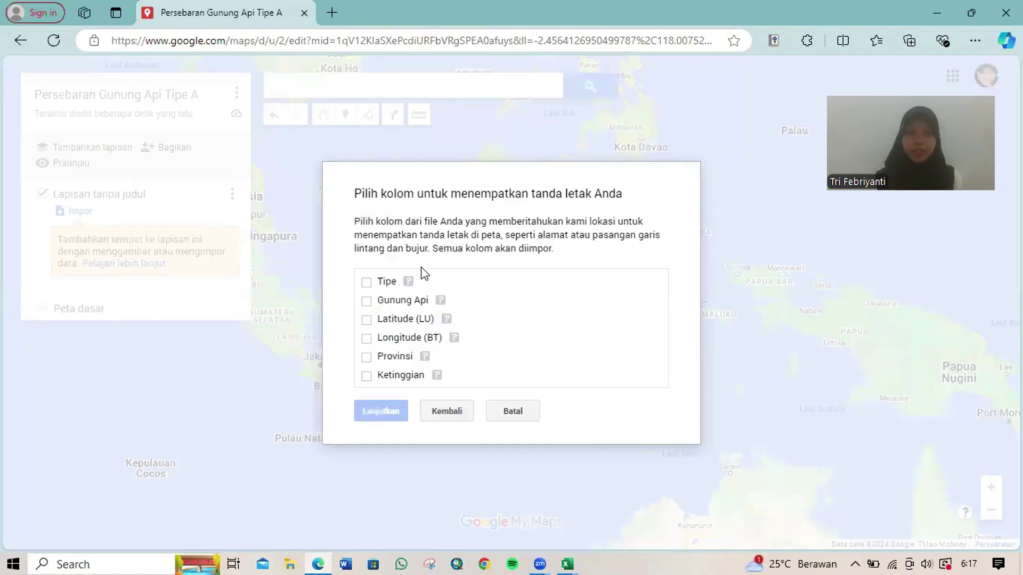
Step: Position the placemarks with Latitude (LU) as Lintang and Longitude (BT) as Bujur, and title them by the Gunung Api column
click(367, 320)
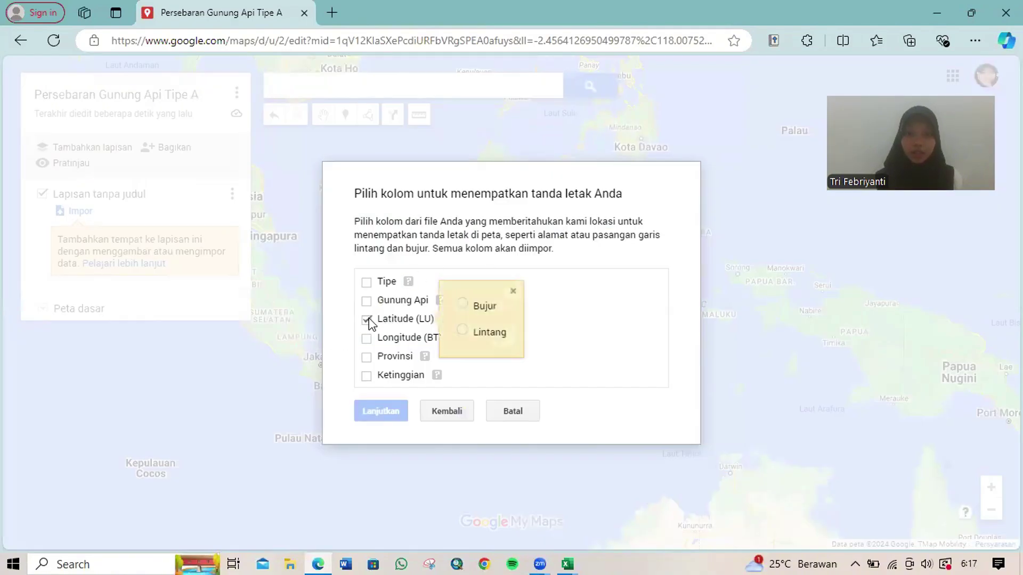
click(462, 330)
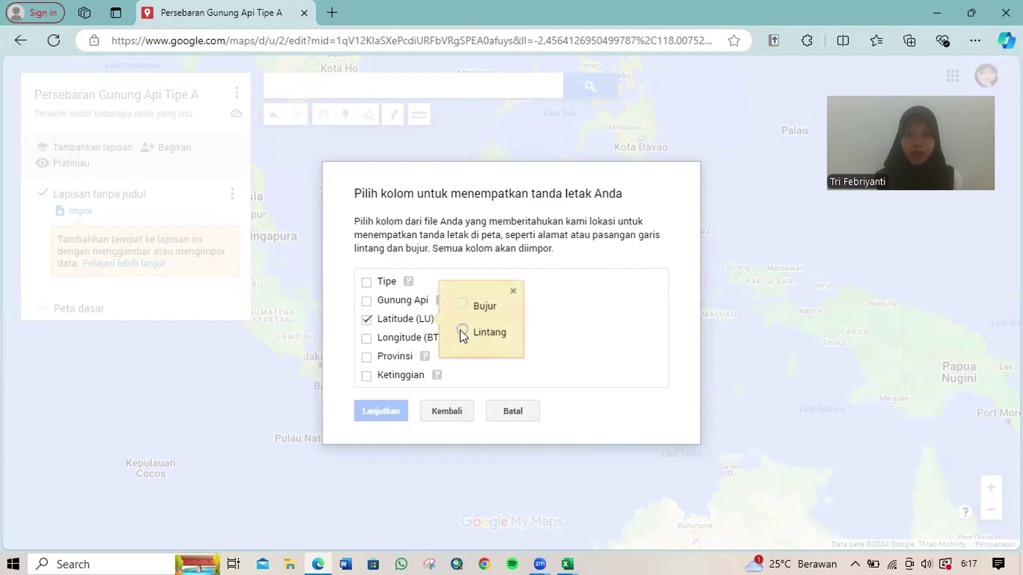
click(367, 340)
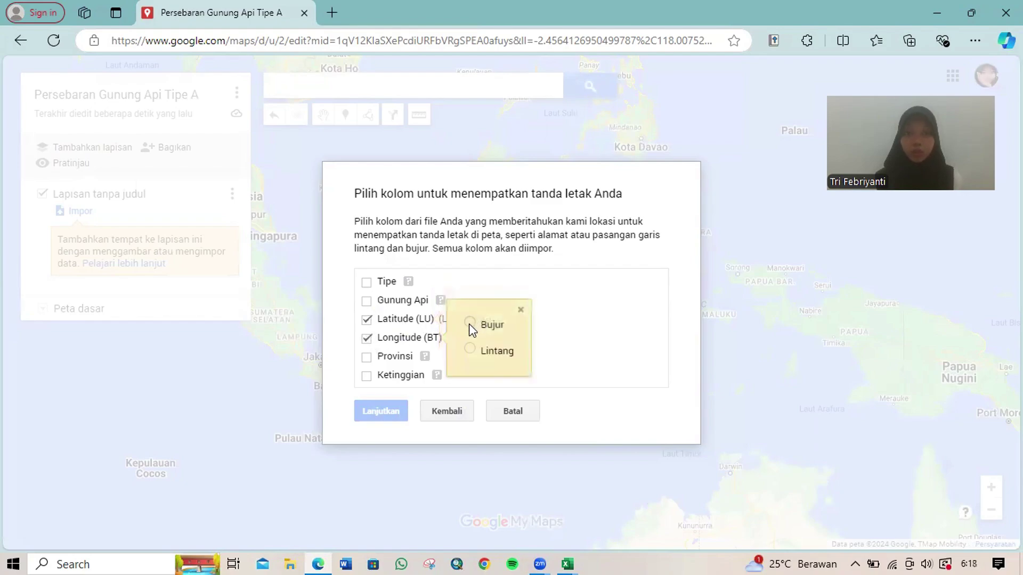
click(470, 324)
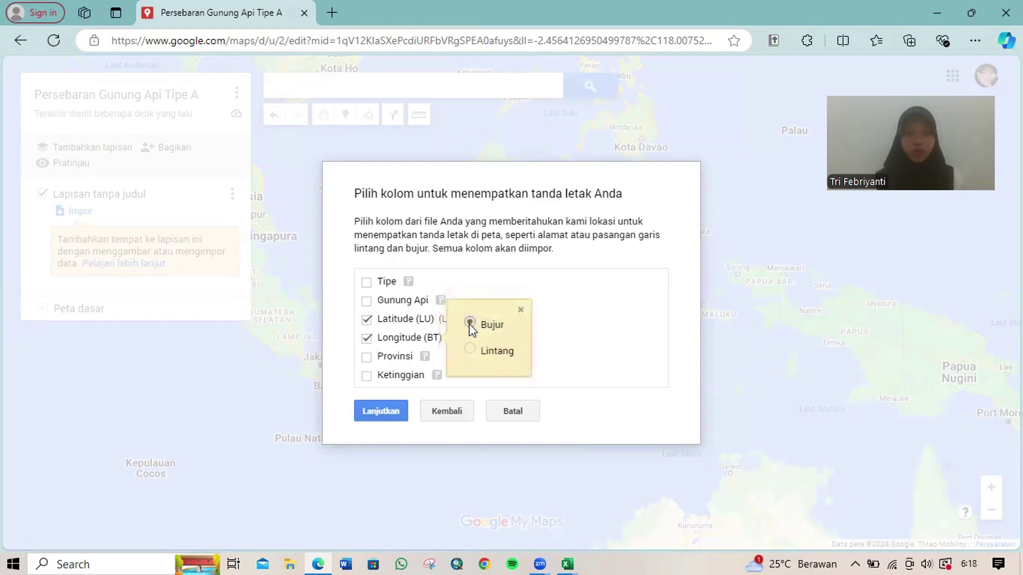
click(383, 409)
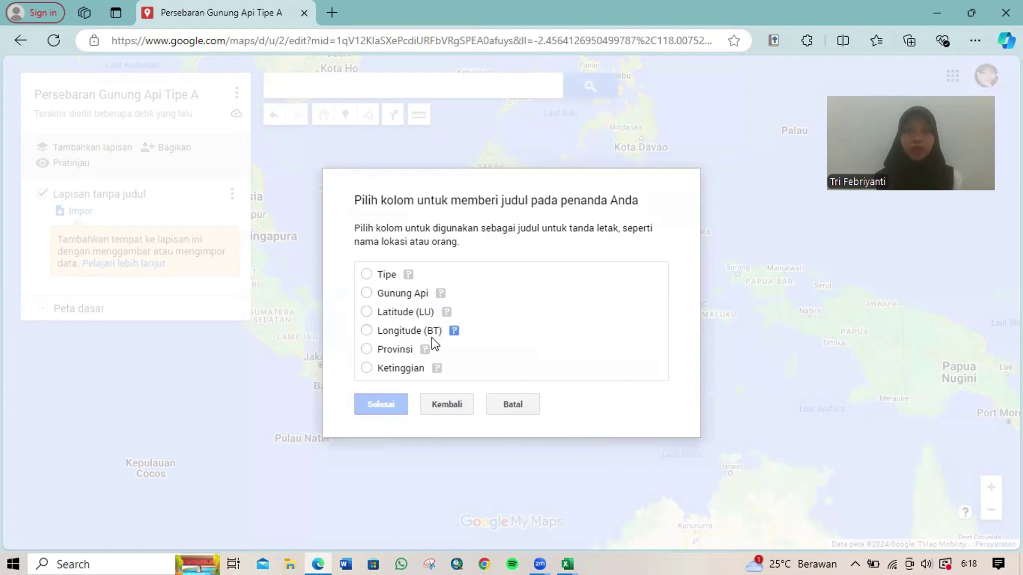
click(367, 294)
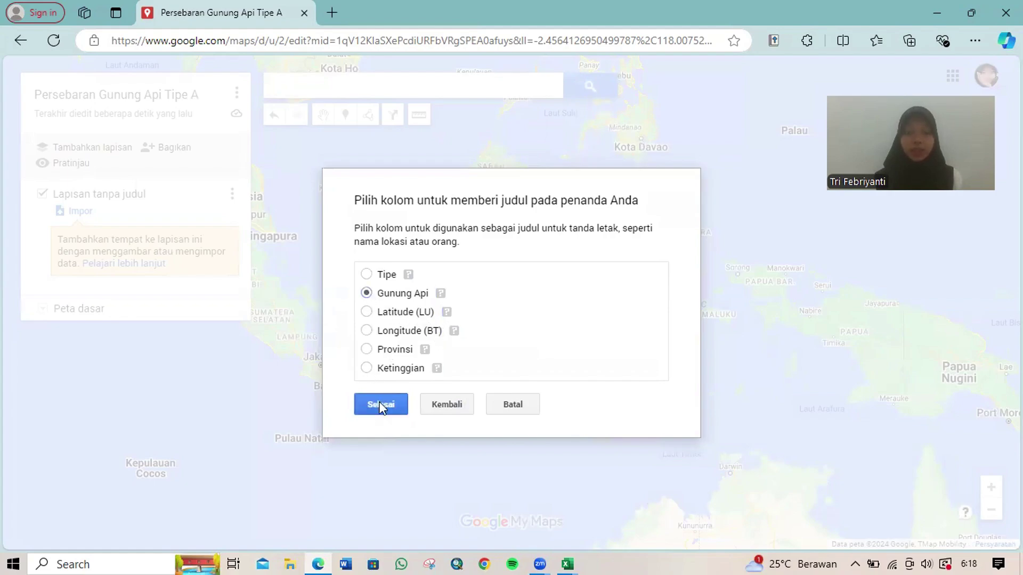
click(381, 405)
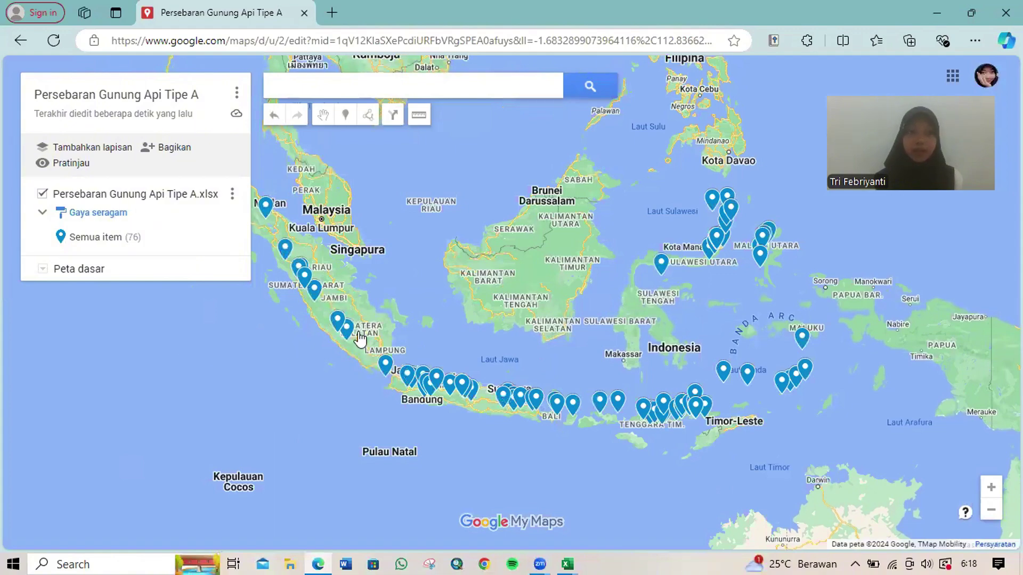
Step: Inspect the Sinabung marker's data and review the URL, Google Drive and Google Images sources for adding an image to the northernmost Aceh marker
click(276, 213)
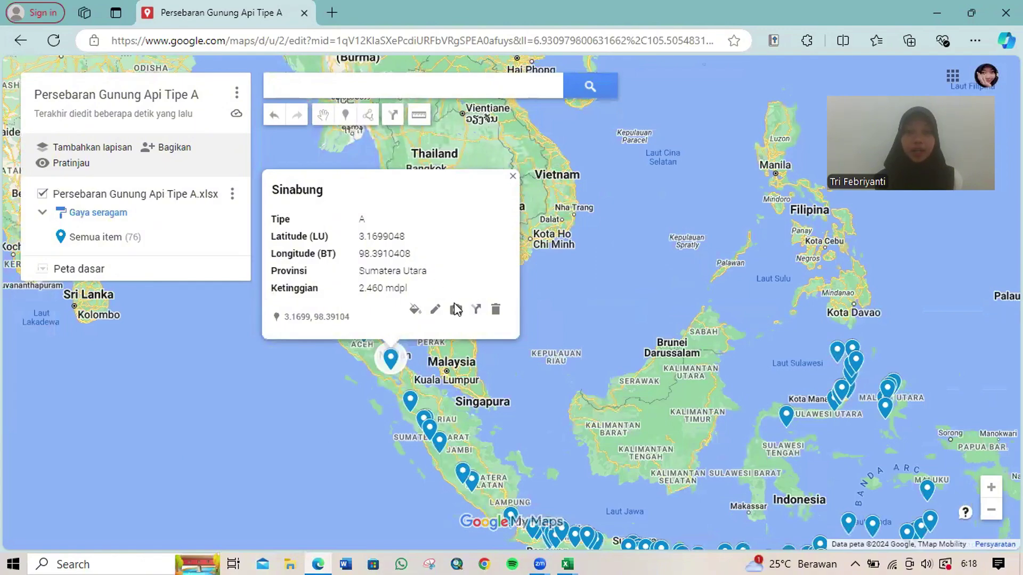
click(476, 343)
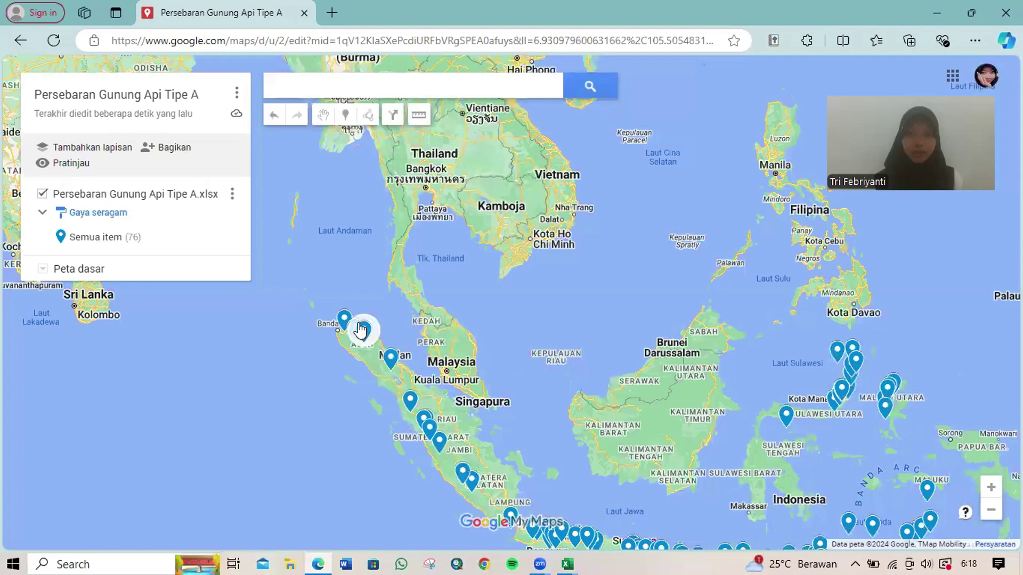
click(344, 318)
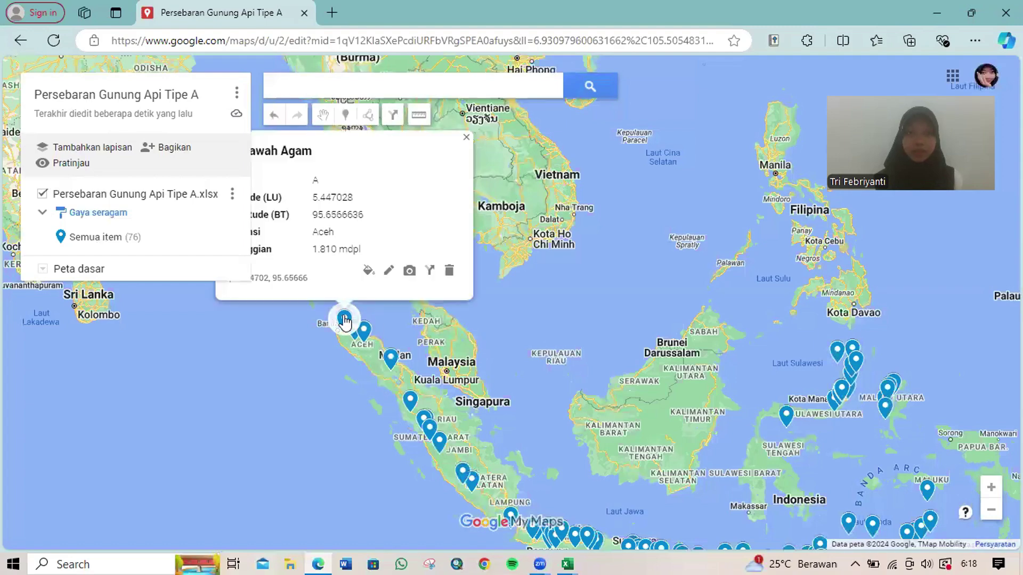
click(409, 271)
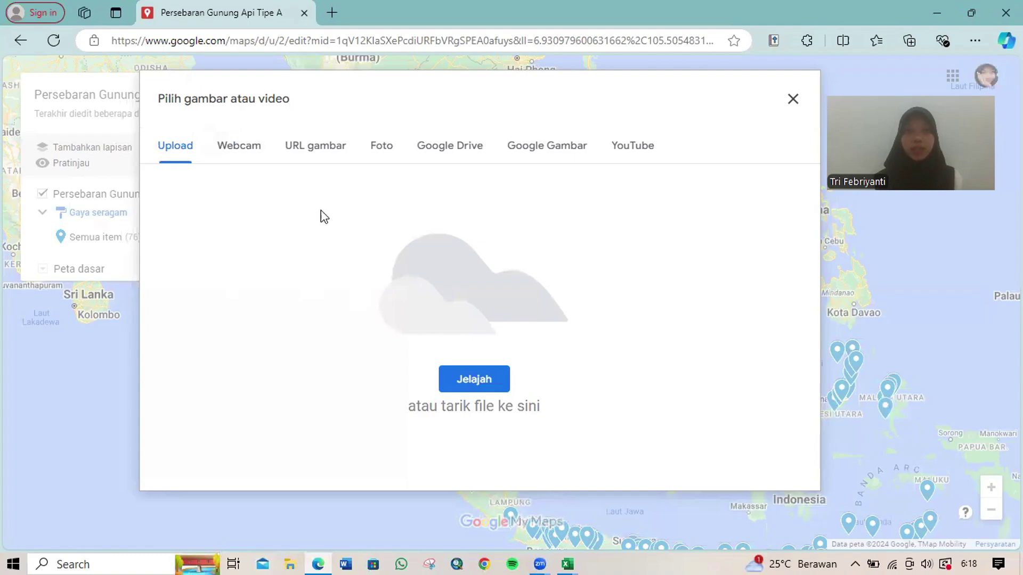
click(294, 158)
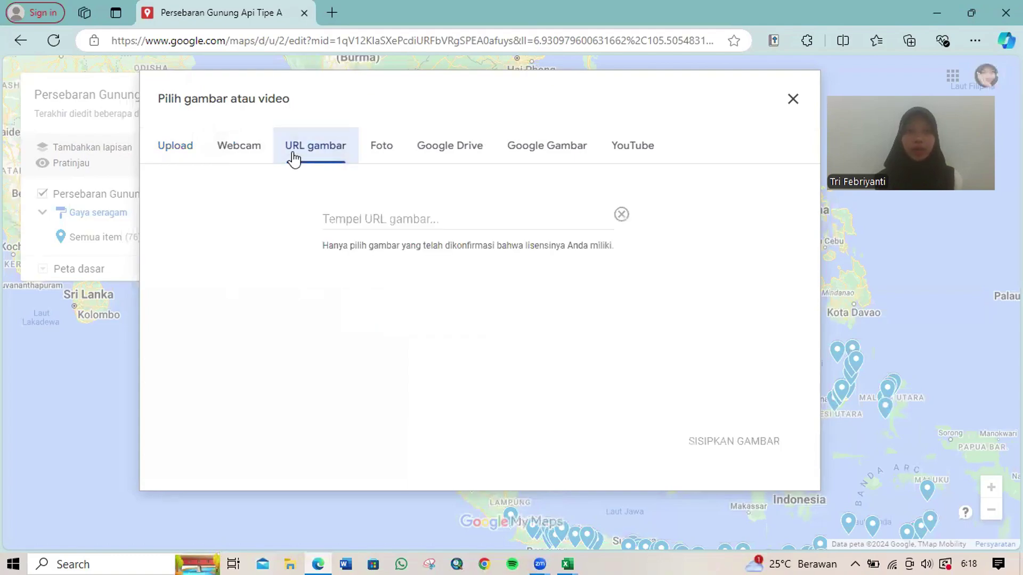
click(423, 158)
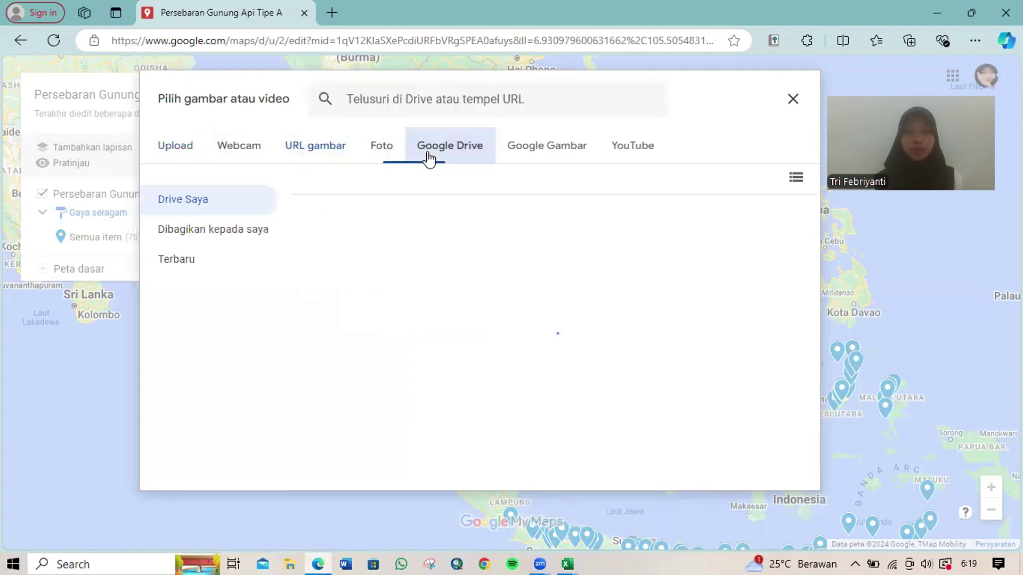
click(519, 154)
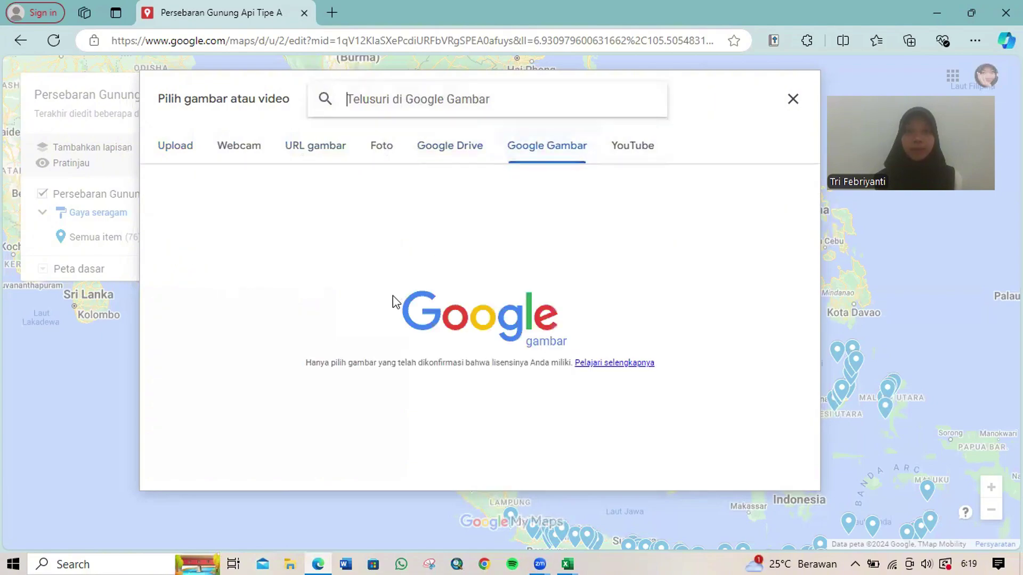
click(792, 99)
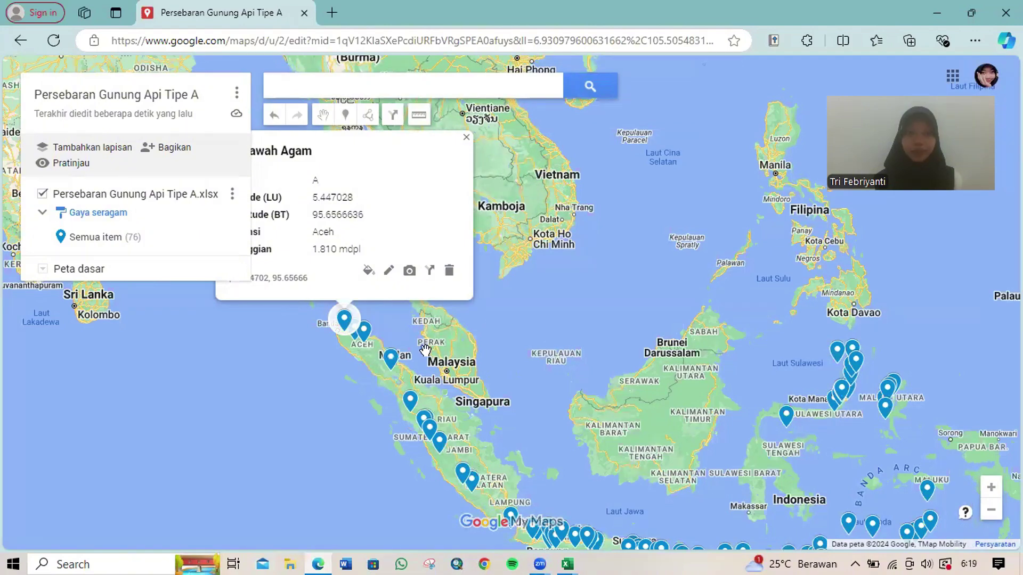
Step: Open the Sinabung marker's details and search the web for images of "GUNUNG API SINABUNG" in a new tab
click(364, 332)
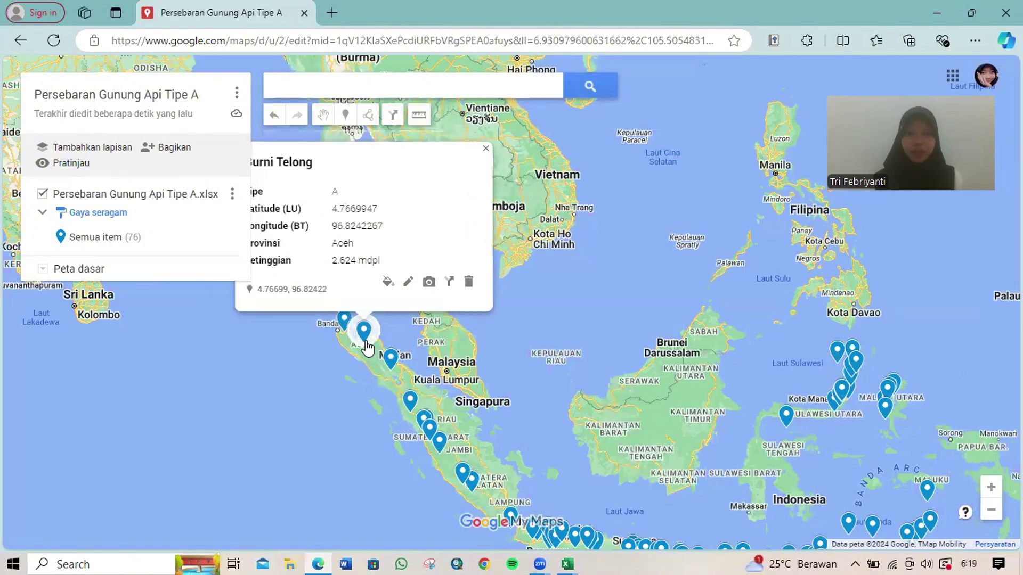
click(390, 362)
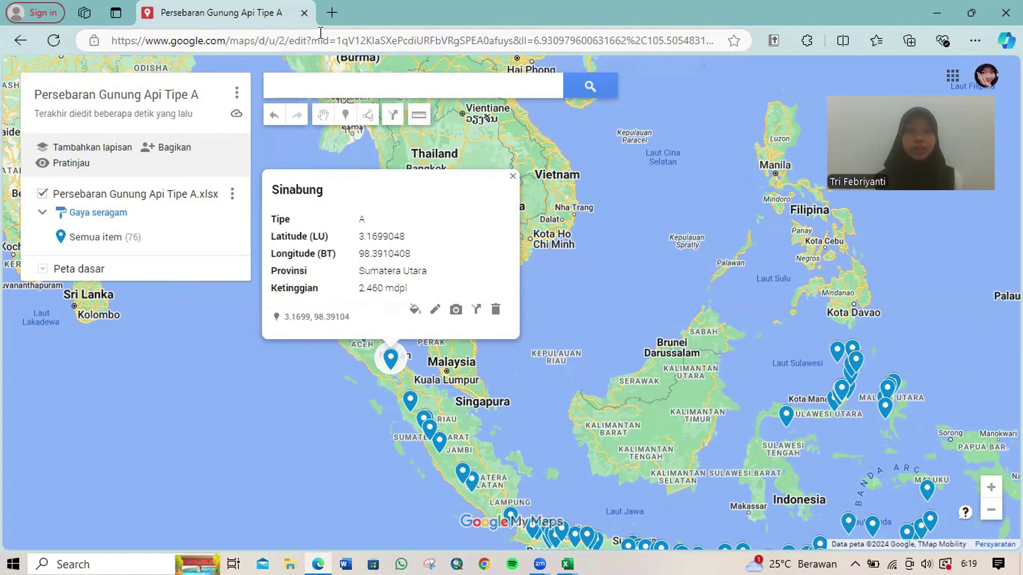
click(331, 13)
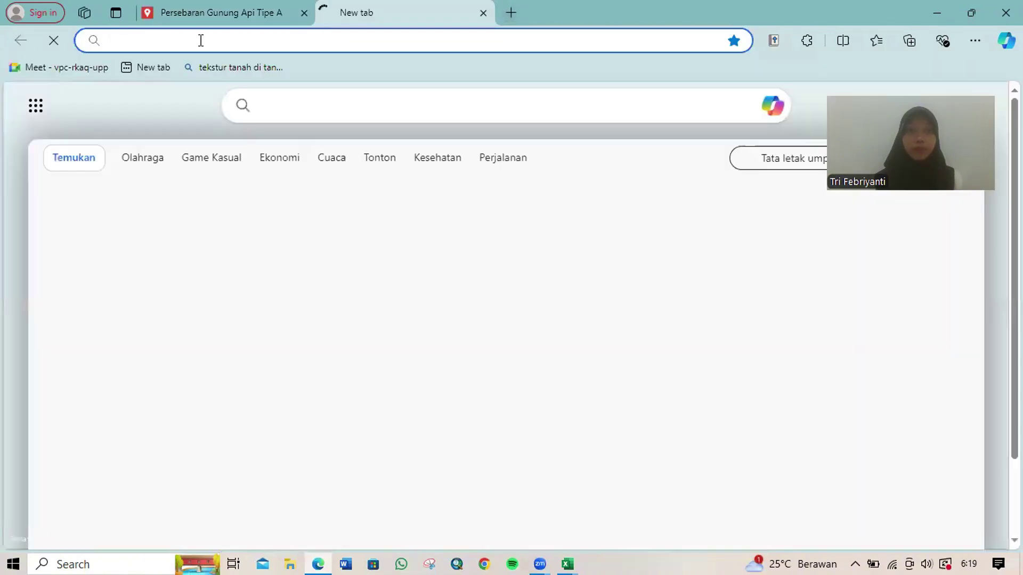
click(201, 40)
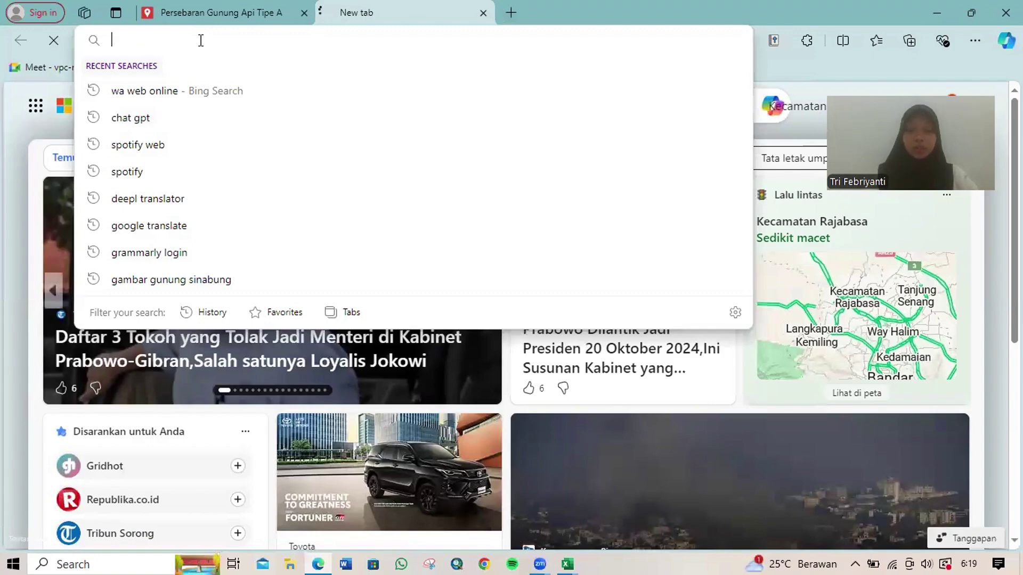
text(GUNUN)
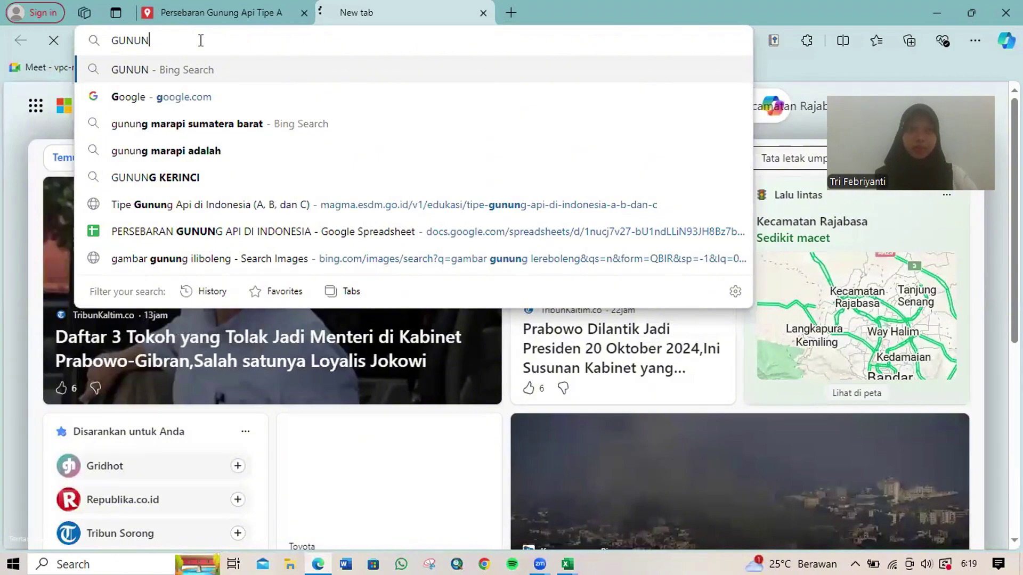
text(G API SINABUN)
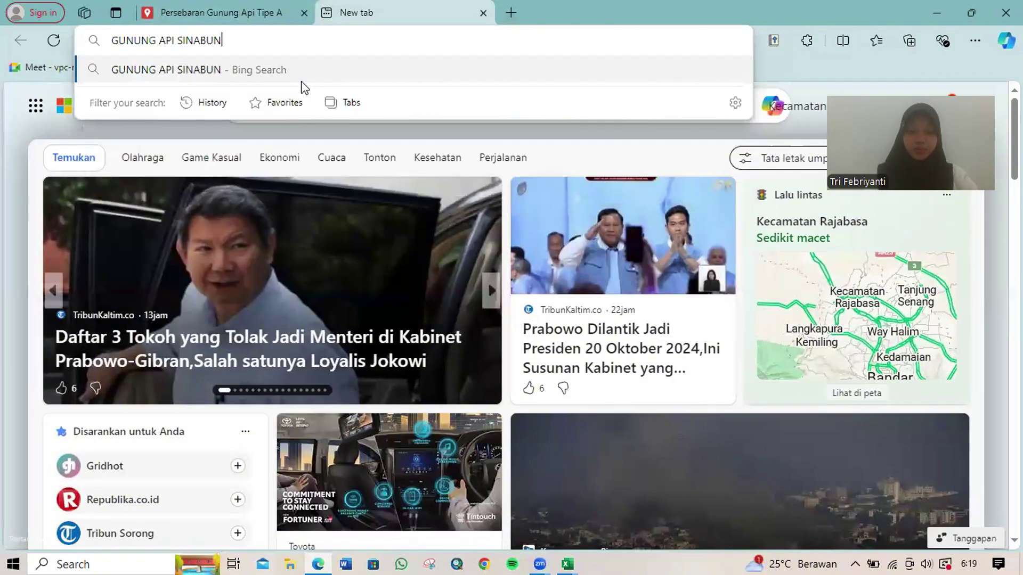
text(G)
key(Return)
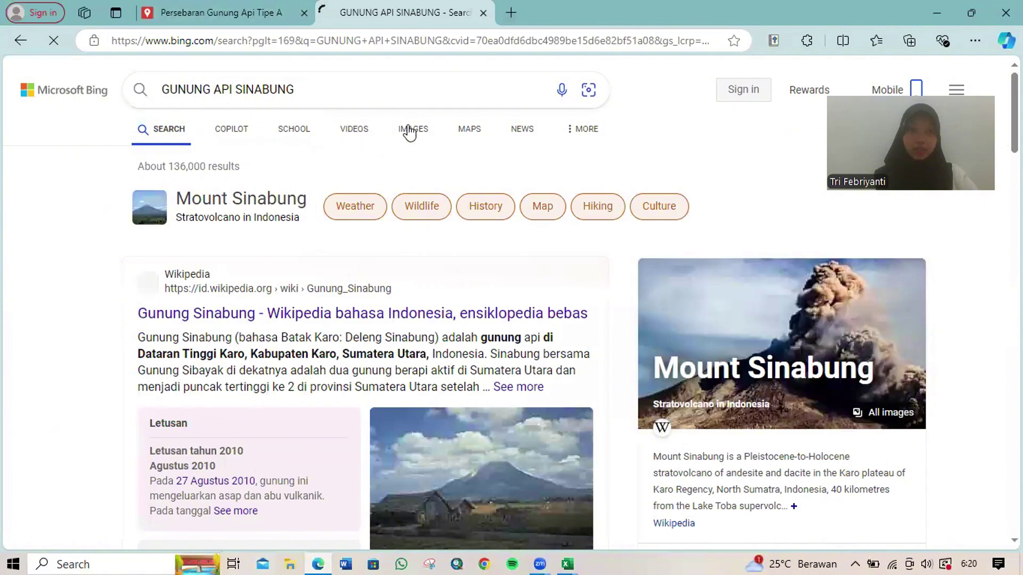
click(408, 132)
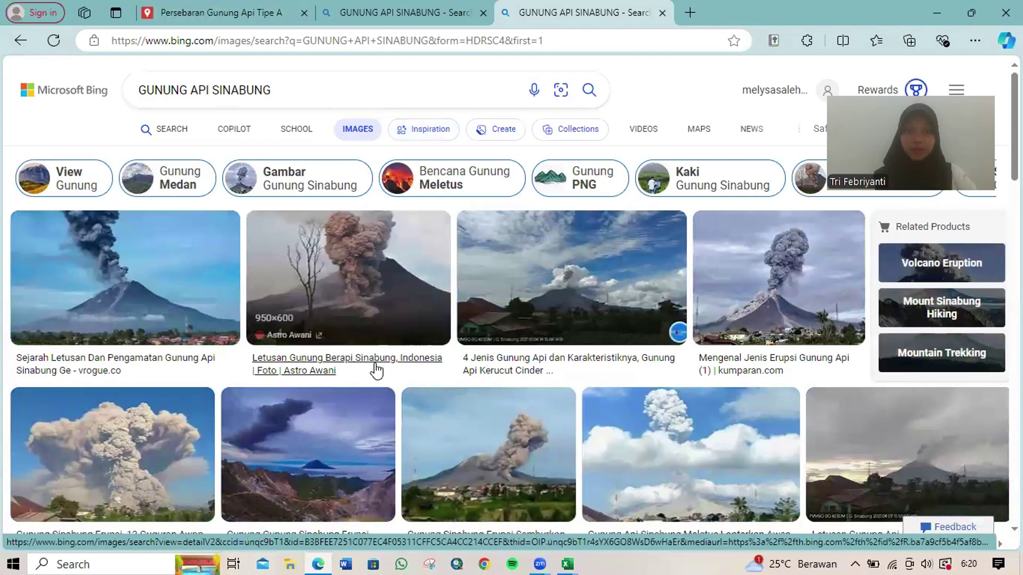
Step: Save the Astro Awani photo of Sinabung erupting to the Downloads folder as "gunung api sinabung" in JPEG format
scroll(376, 369, down, 4)
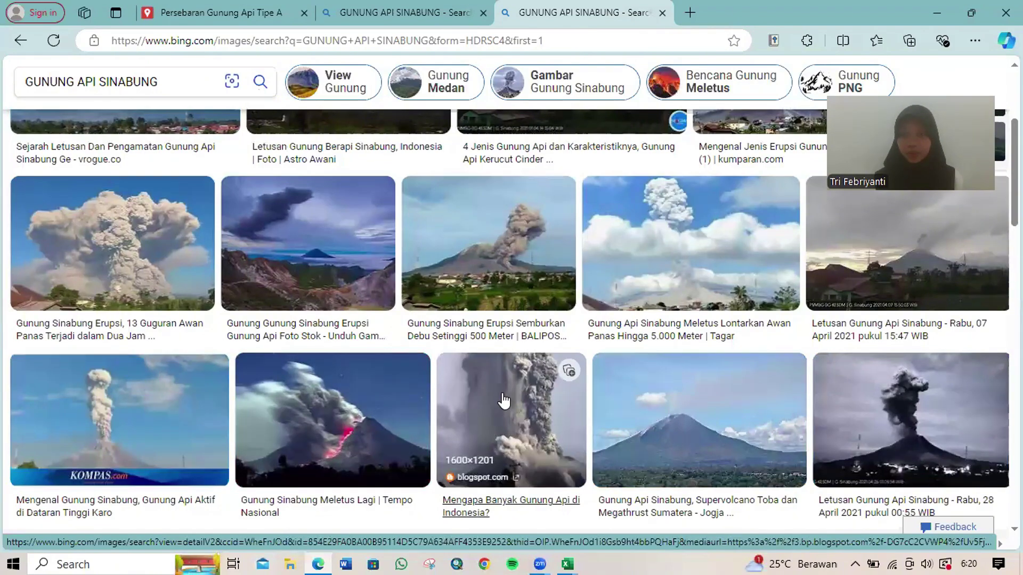
key(alt+Left)
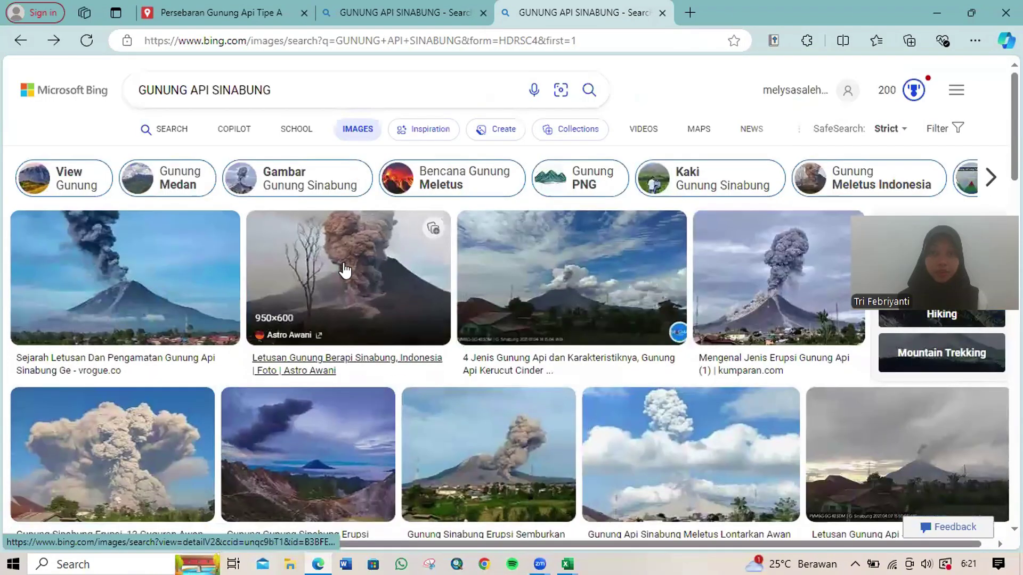
click(345, 270)
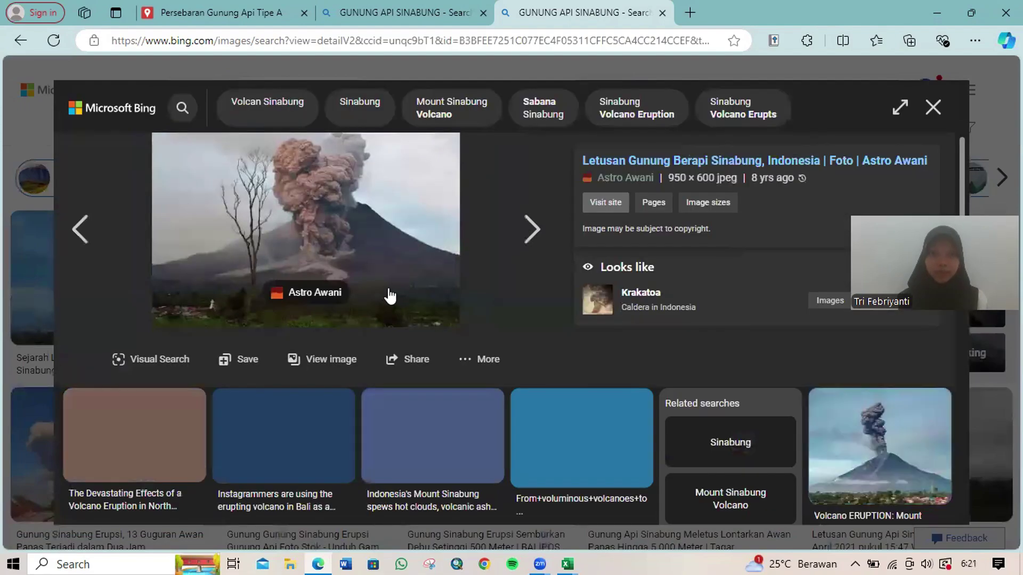
right_click(390, 295)
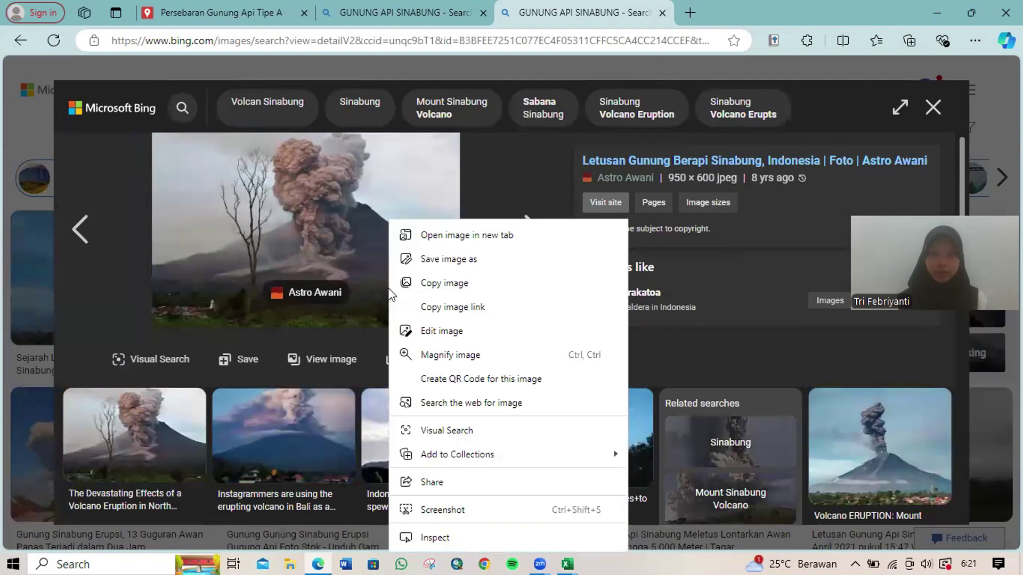
click(409, 261)
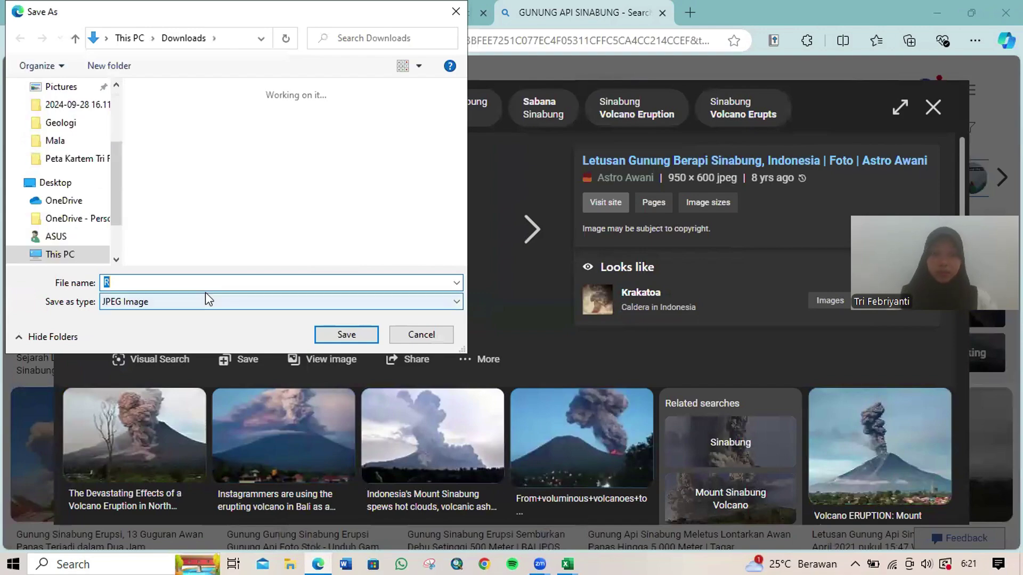
text(gunung )
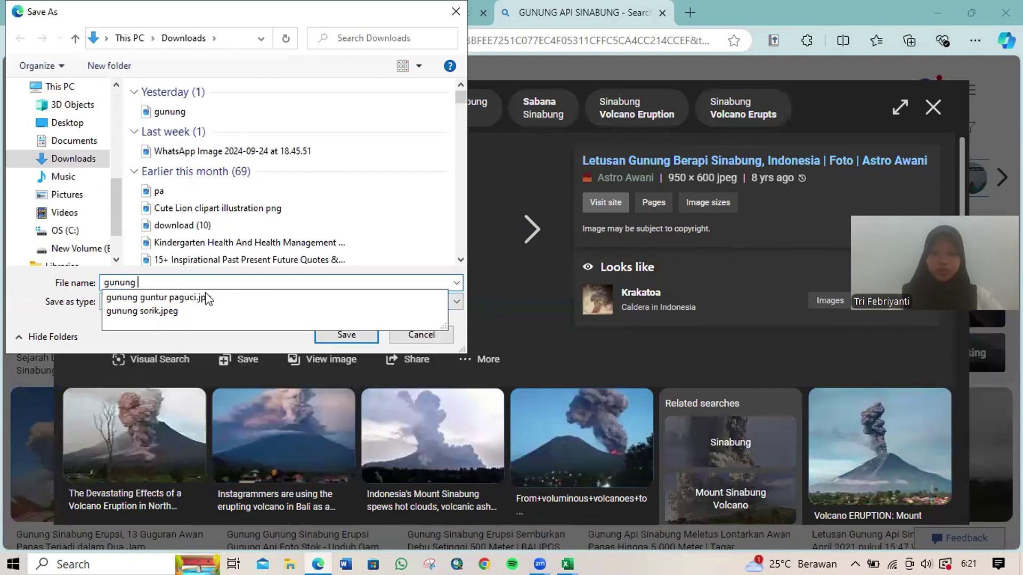
text(api sinabun)
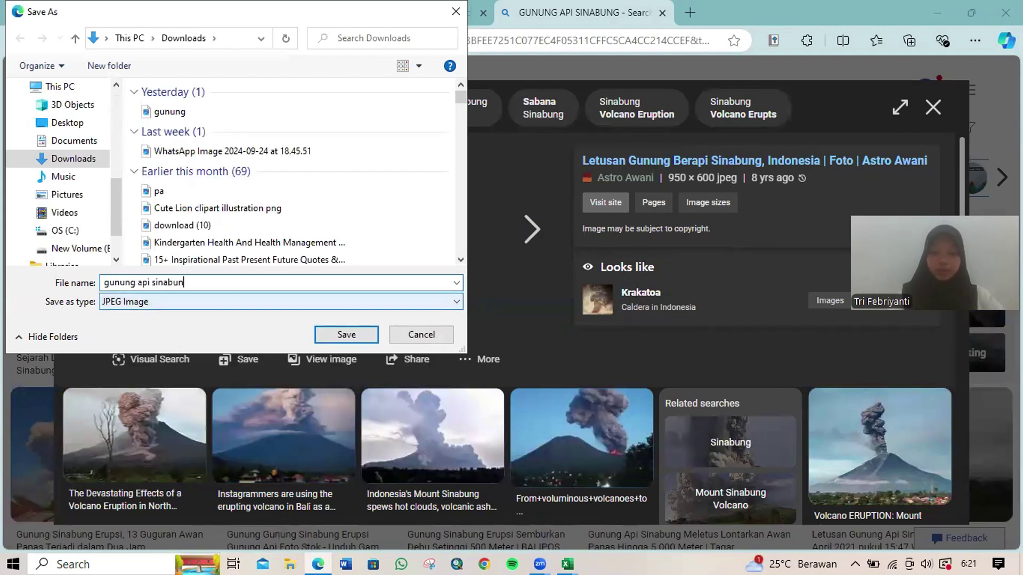
text(g)
key(Return)
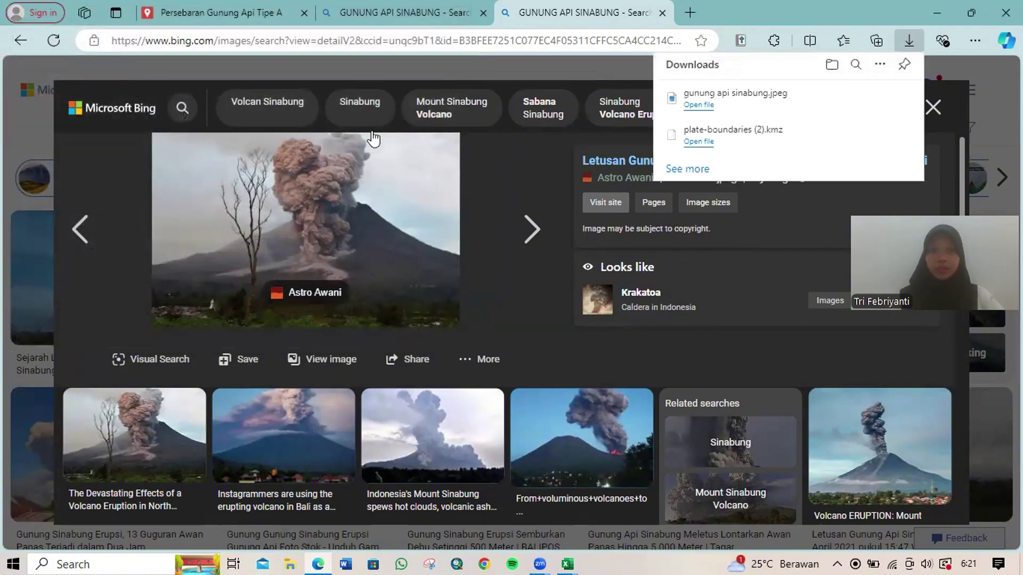
Step: Return to the map, upload the "gunung api sinabung" image to the Sinabung marker, save it and reopen the marker to check it
click(186, 20)
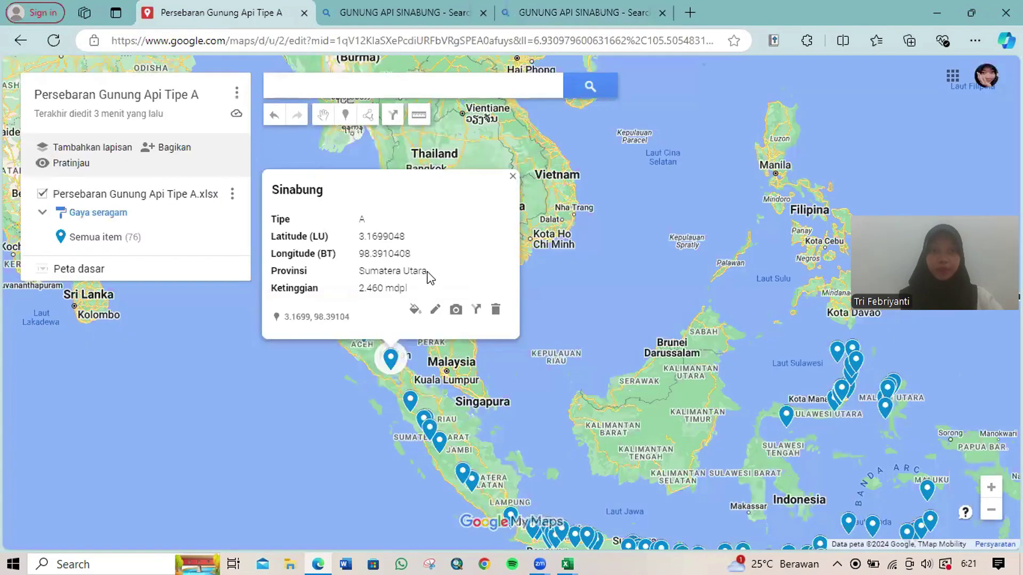
click(455, 311)
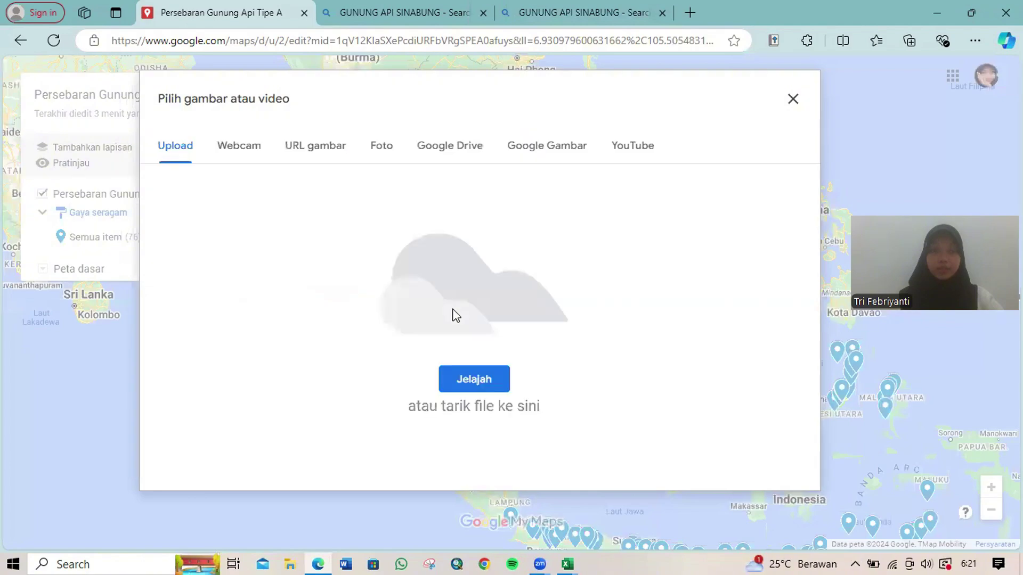
click(485, 381)
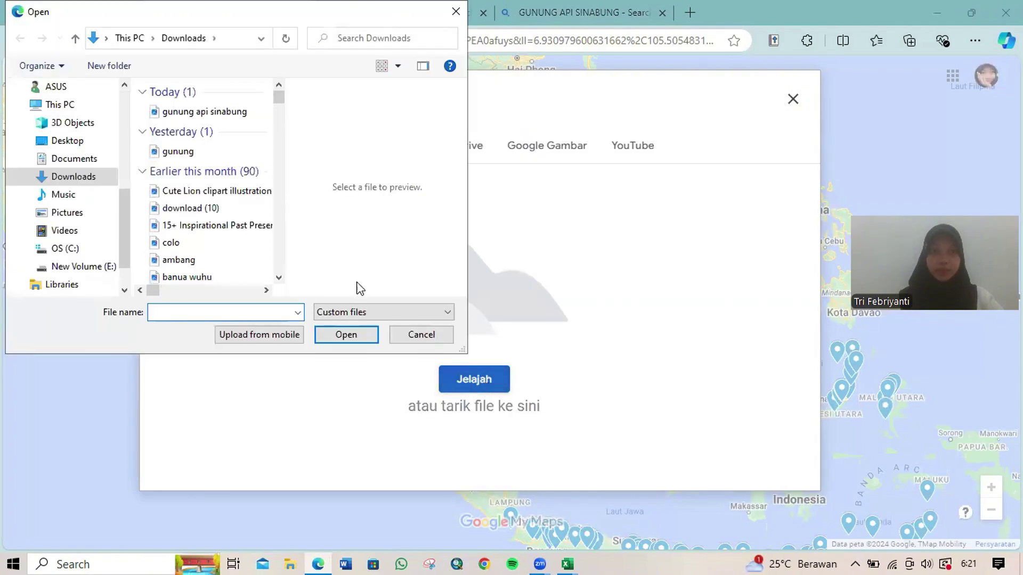
click(232, 111)
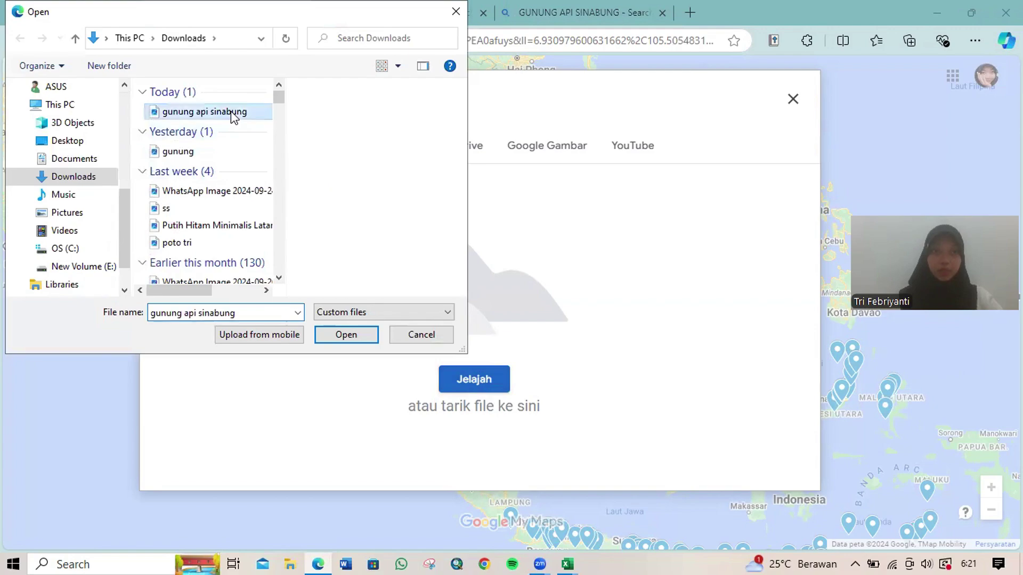
click(350, 333)
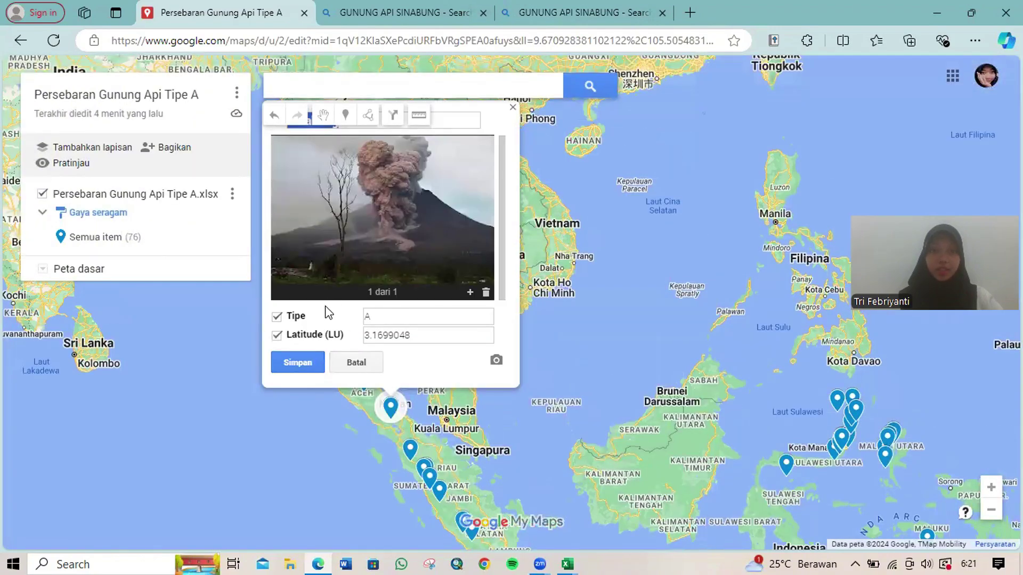
click(300, 365)
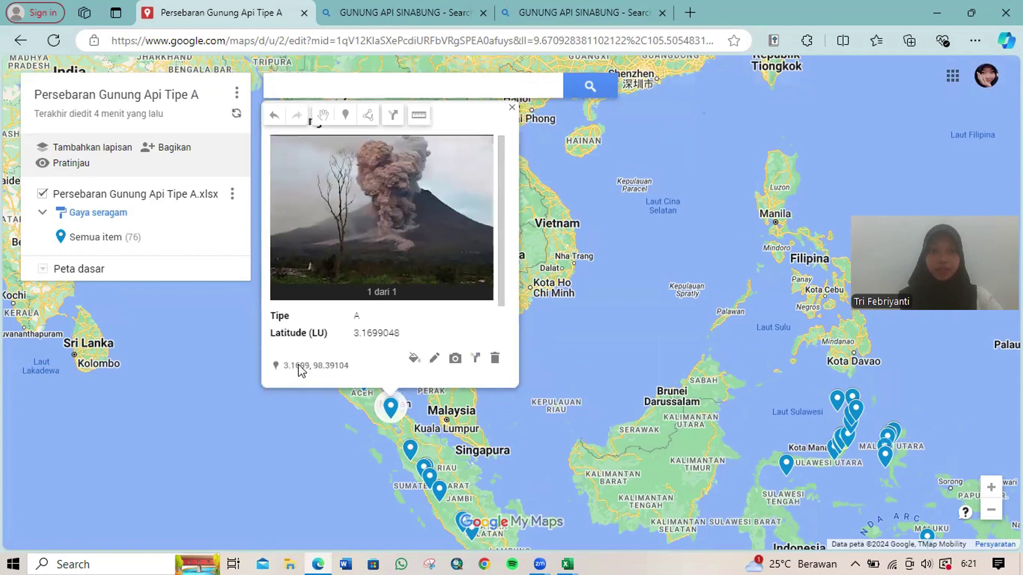
click(561, 261)
click(392, 410)
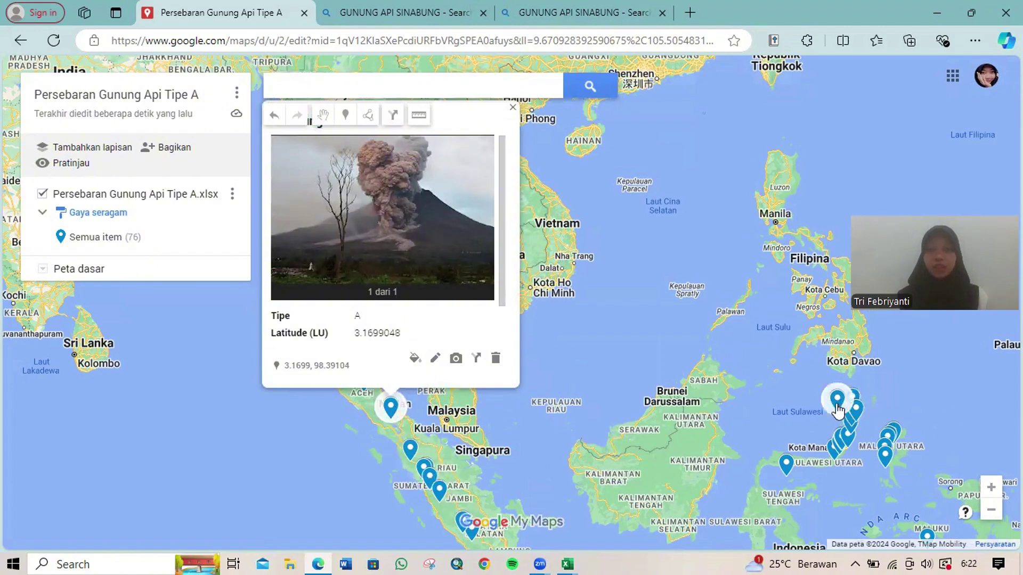
Step: Examine the distribution of the volcano markers across the whole of Indonesia
drag(838, 403, 825, 309)
drag(547, 385, 595, 435)
click(547, 381)
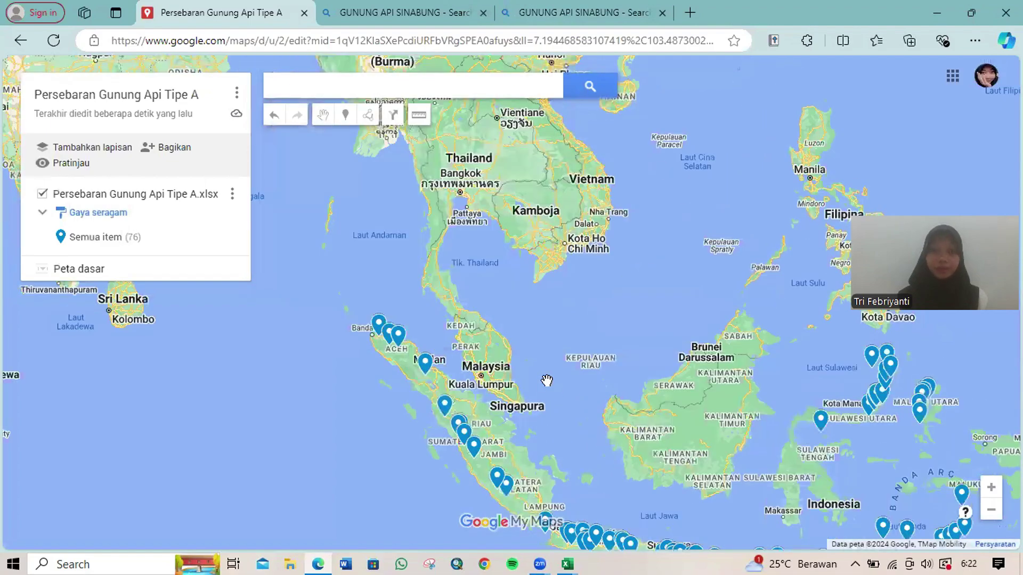
scroll(547, 380, down, 1)
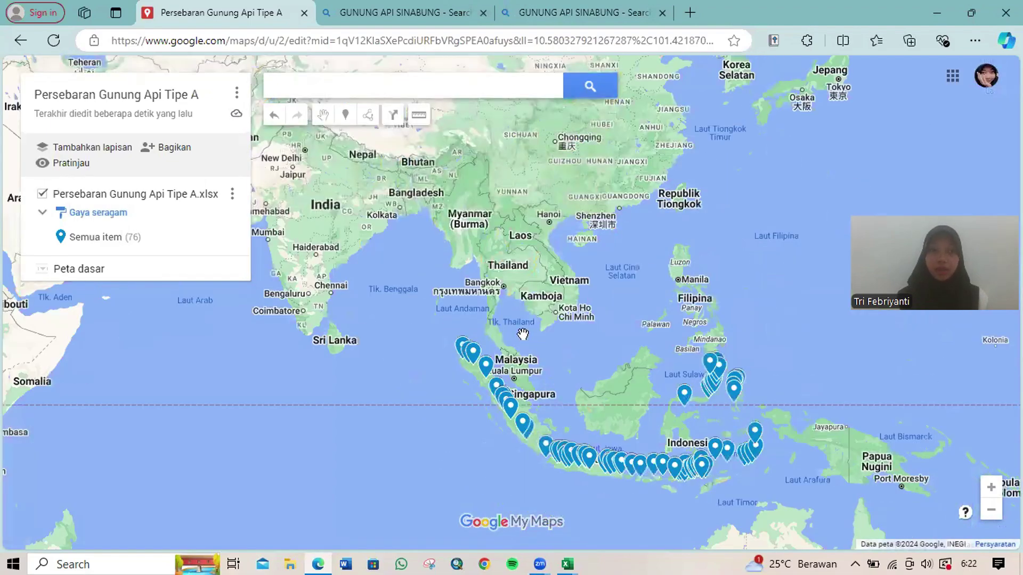
drag(509, 320, 489, 293)
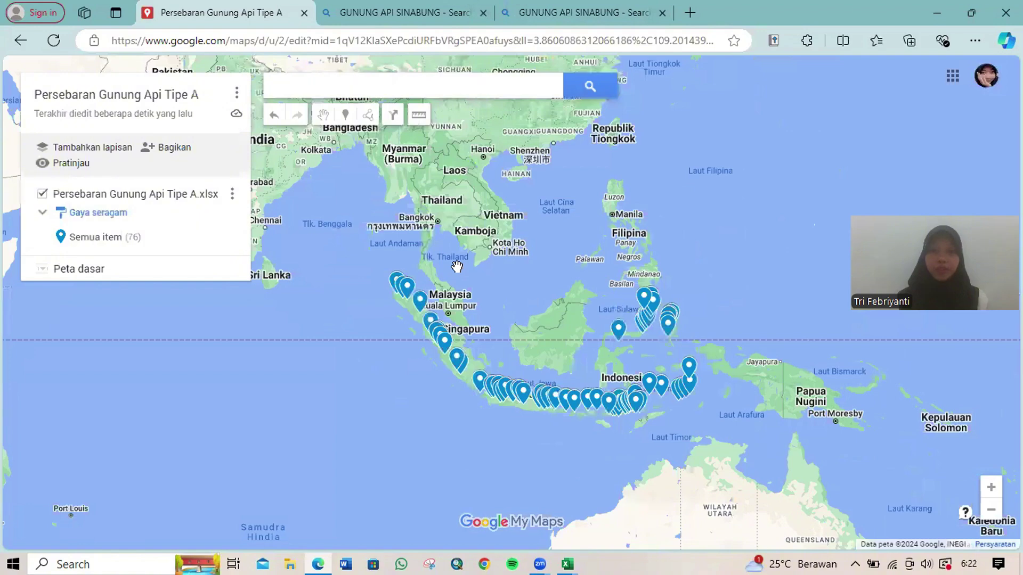
scroll(457, 266, up, 1)
scroll(423, 201, up, 2)
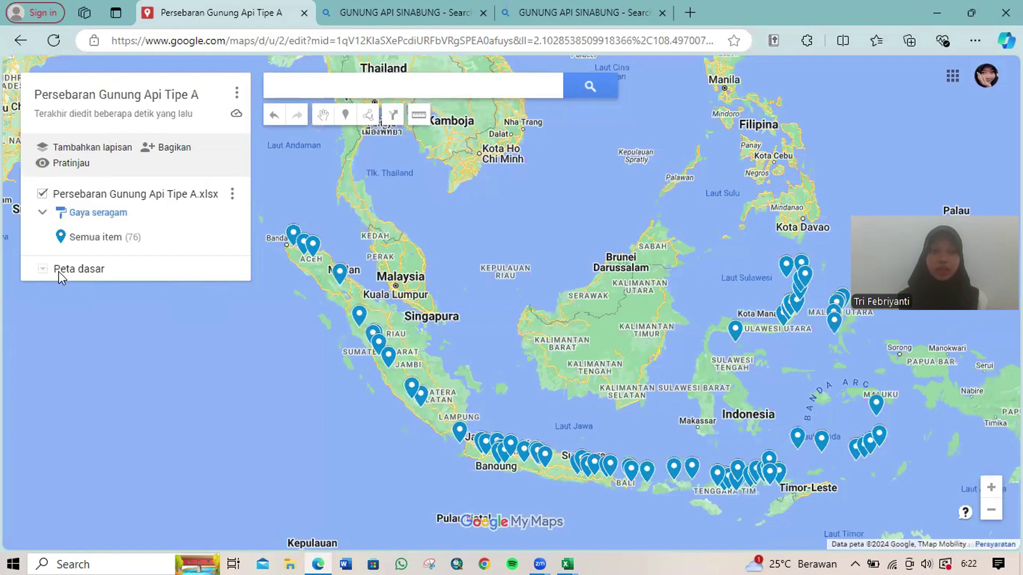
Step: Try several base map styles, including terrain, light and dark ones, and set the base map to satellite imagery
click(42, 269)
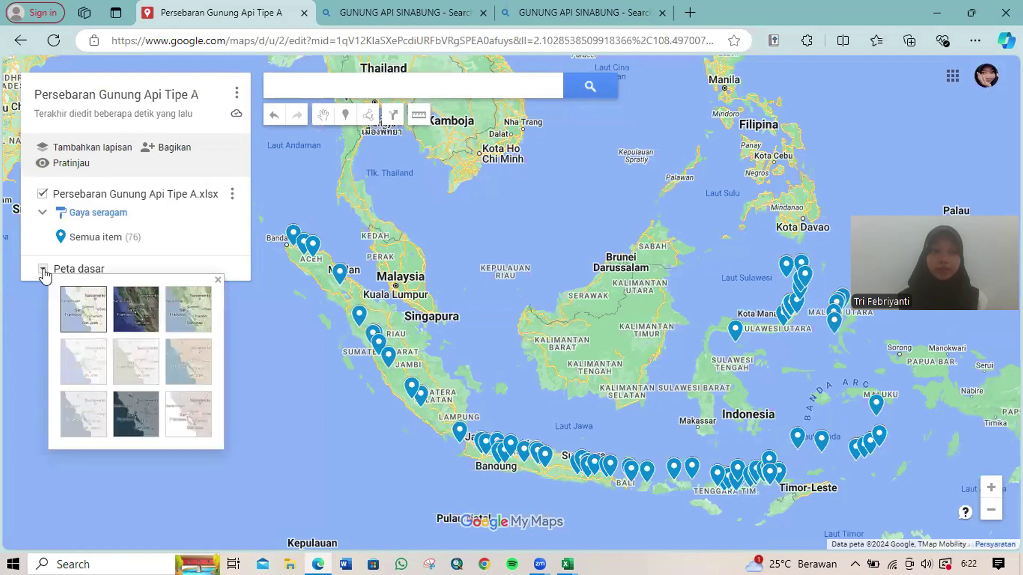
click(137, 314)
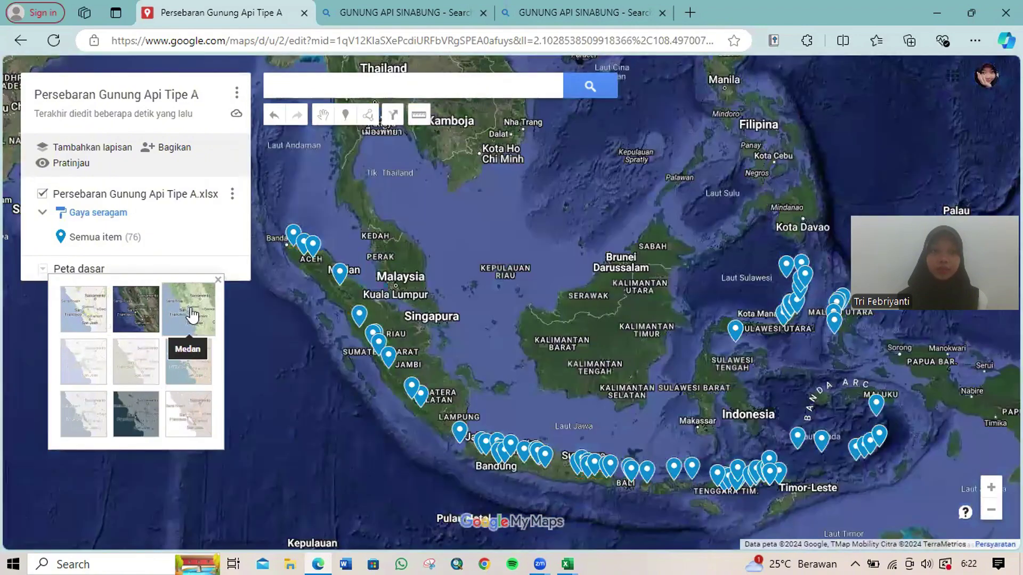
click(191, 313)
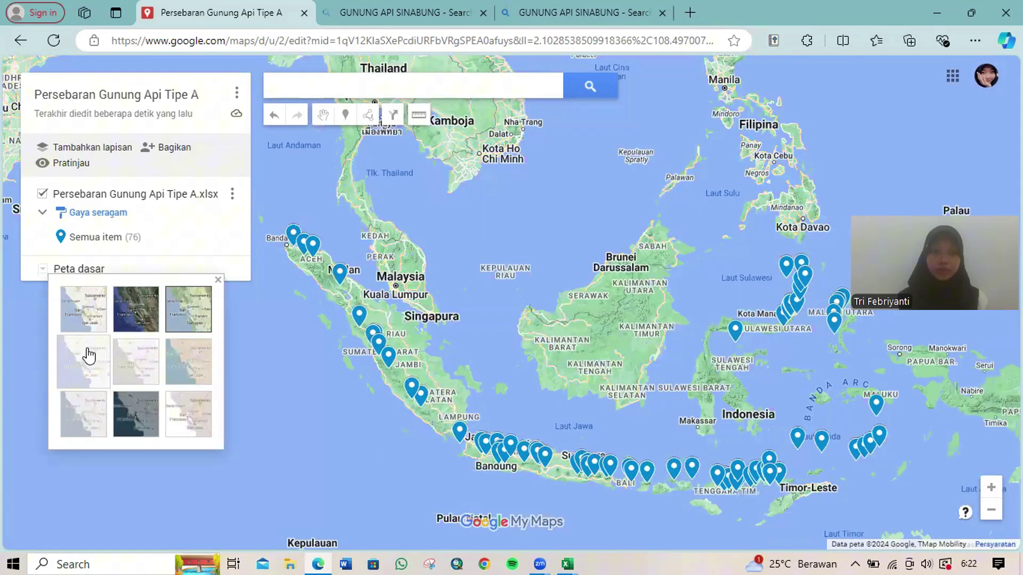
click(89, 356)
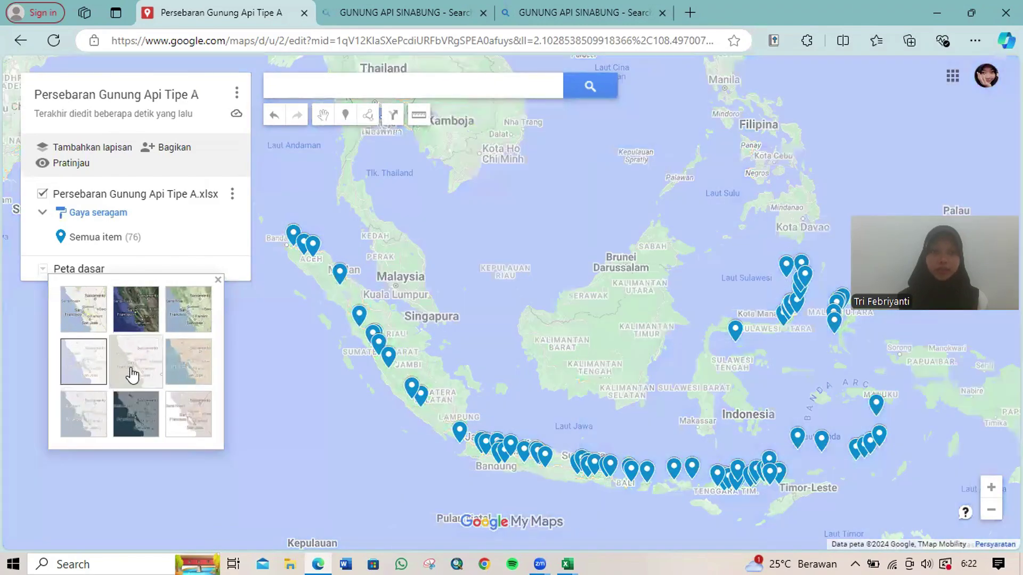
click(194, 375)
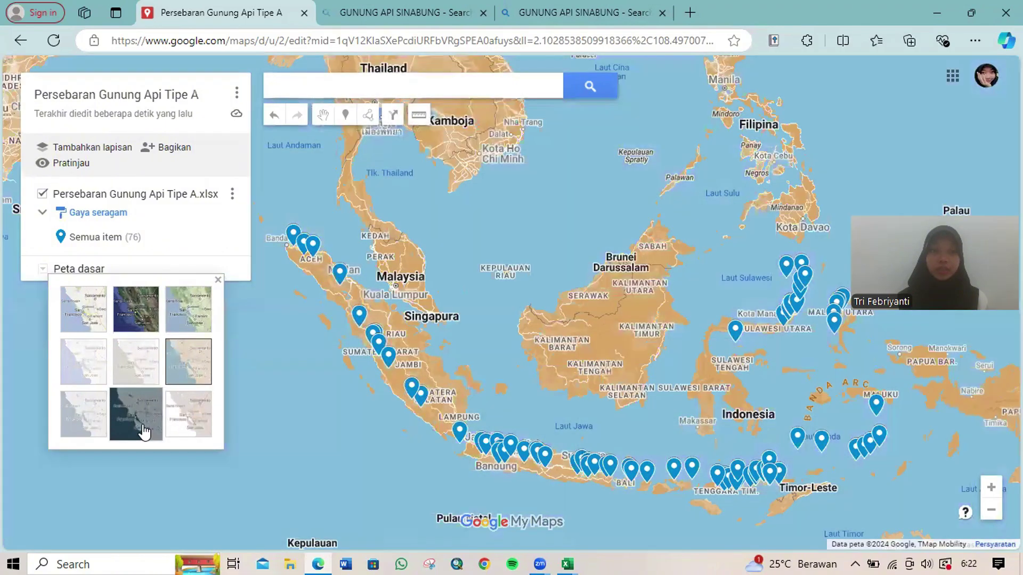
click(145, 430)
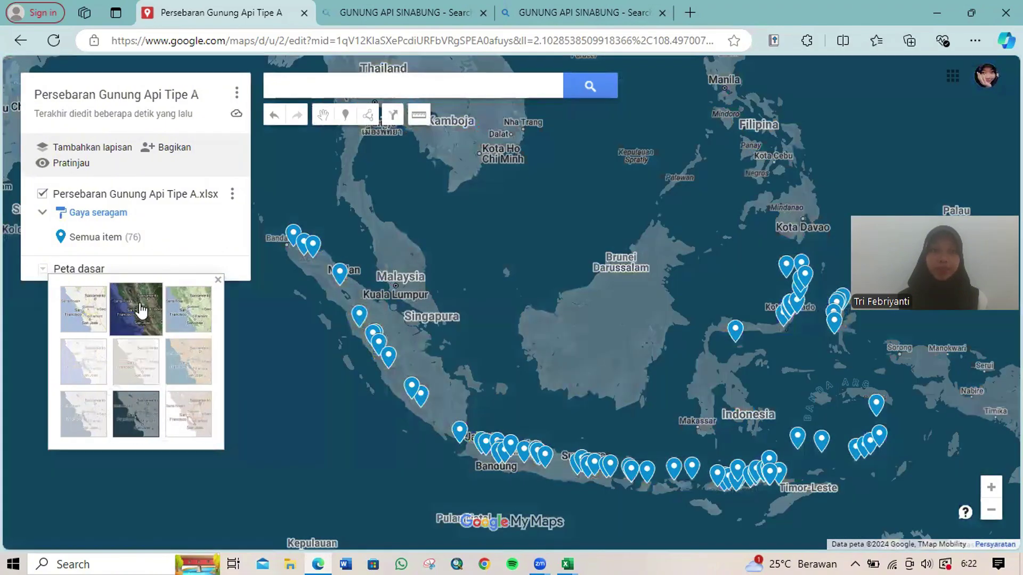
click(141, 309)
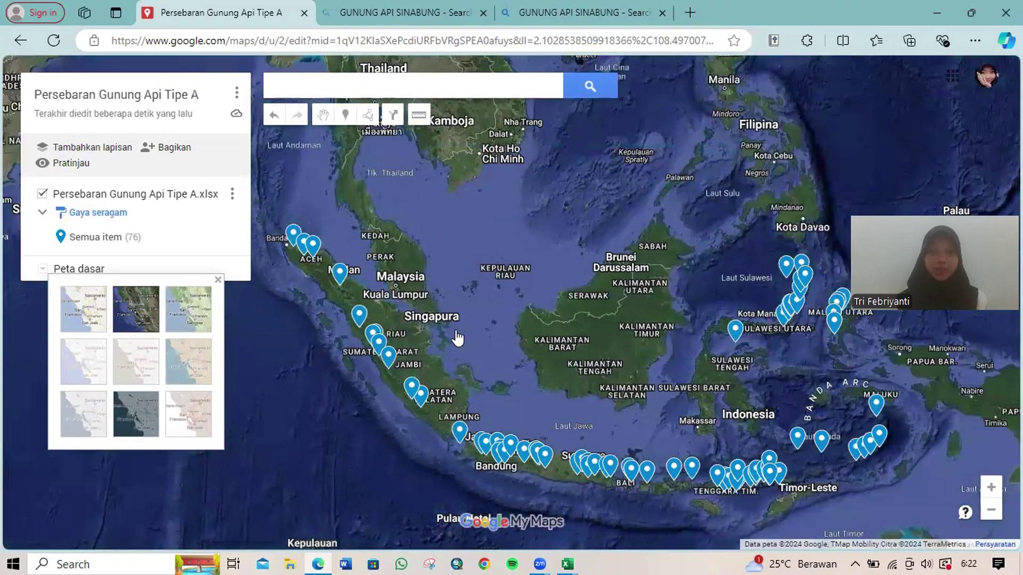
click(218, 279)
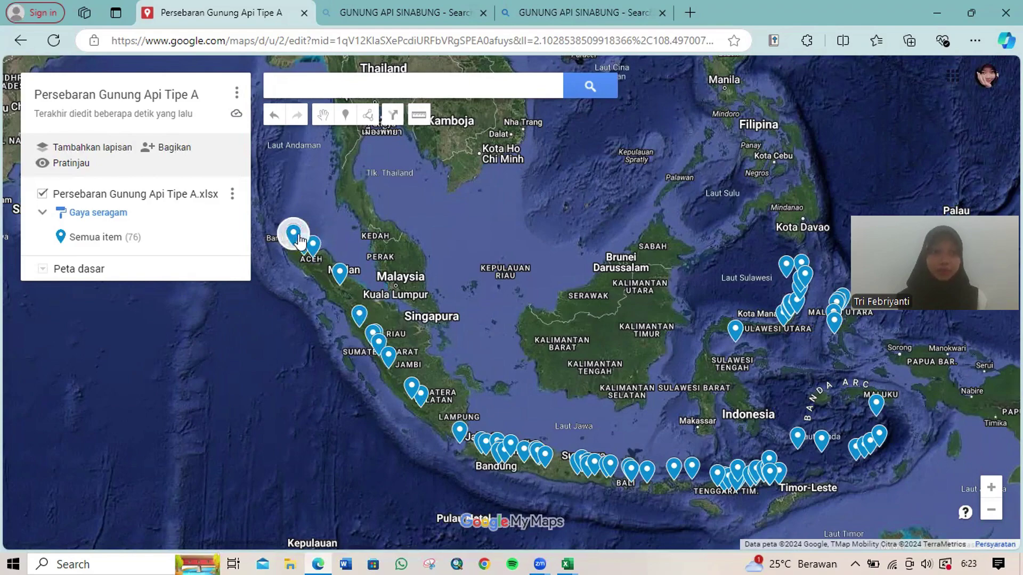
Step: Restyle all volcano markers with the mountain icon found by filtering for "gunung", and colour them dark red
mouse_move(117, 243)
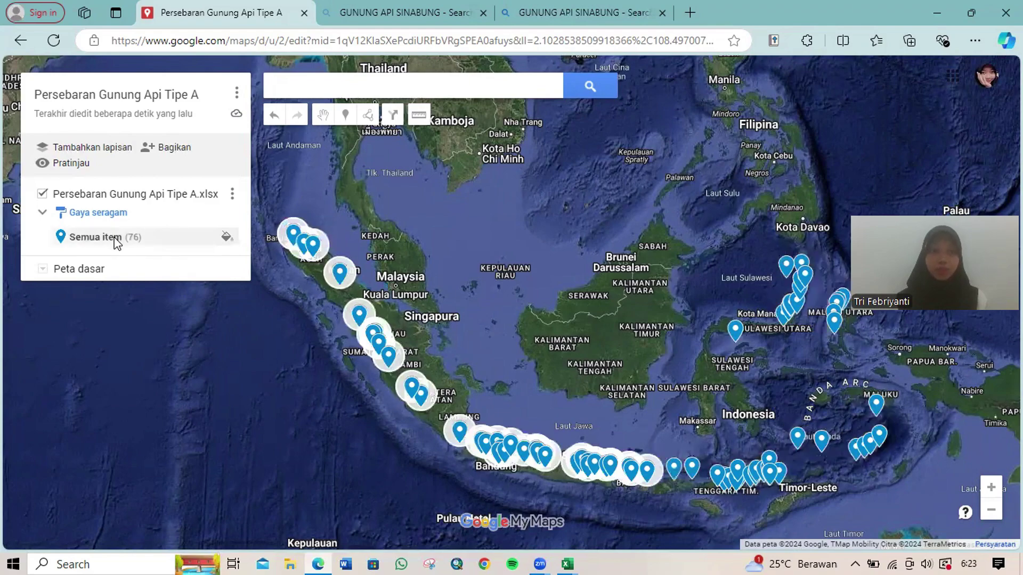
click(226, 237)
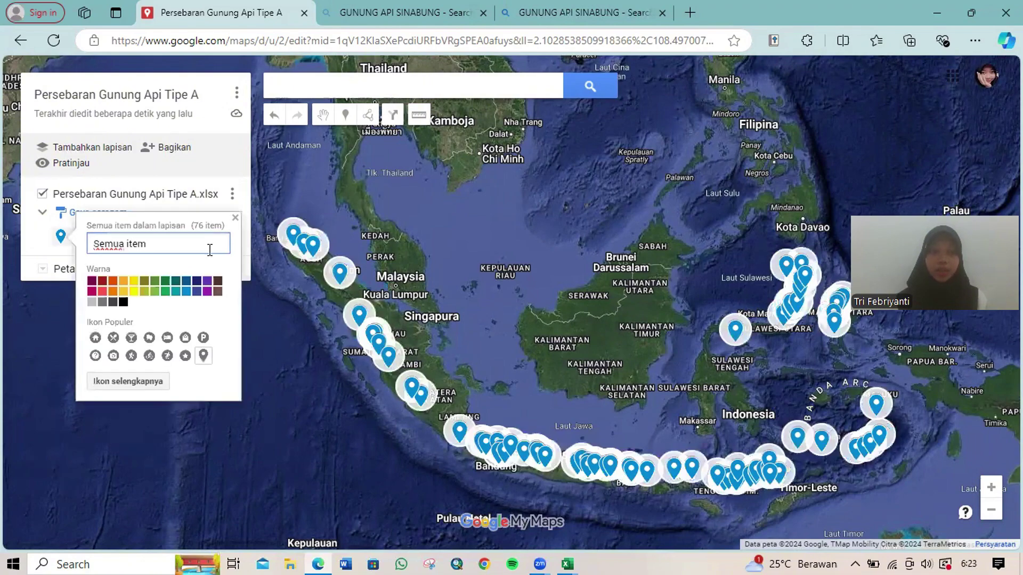
click(129, 383)
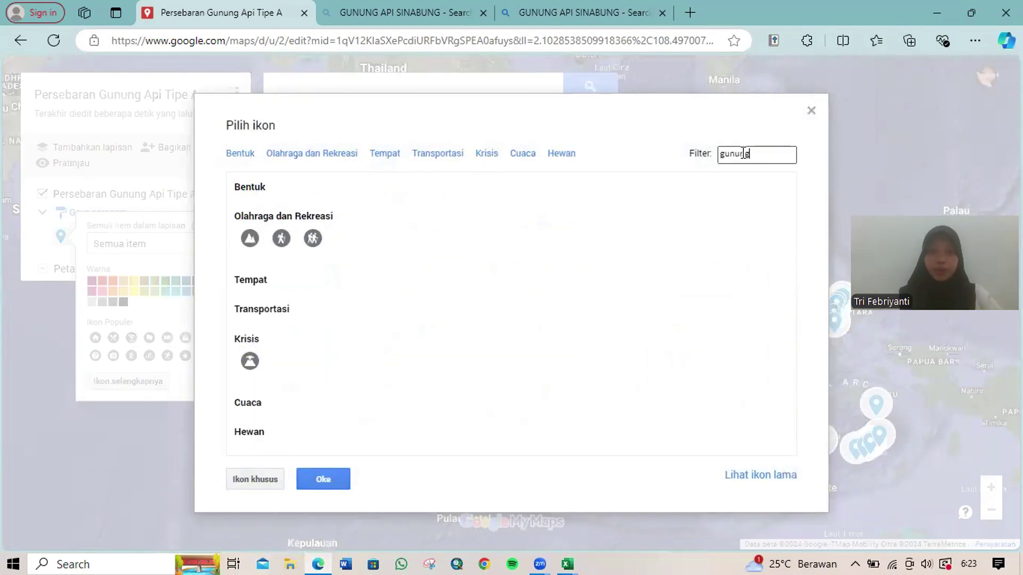
click(250, 241)
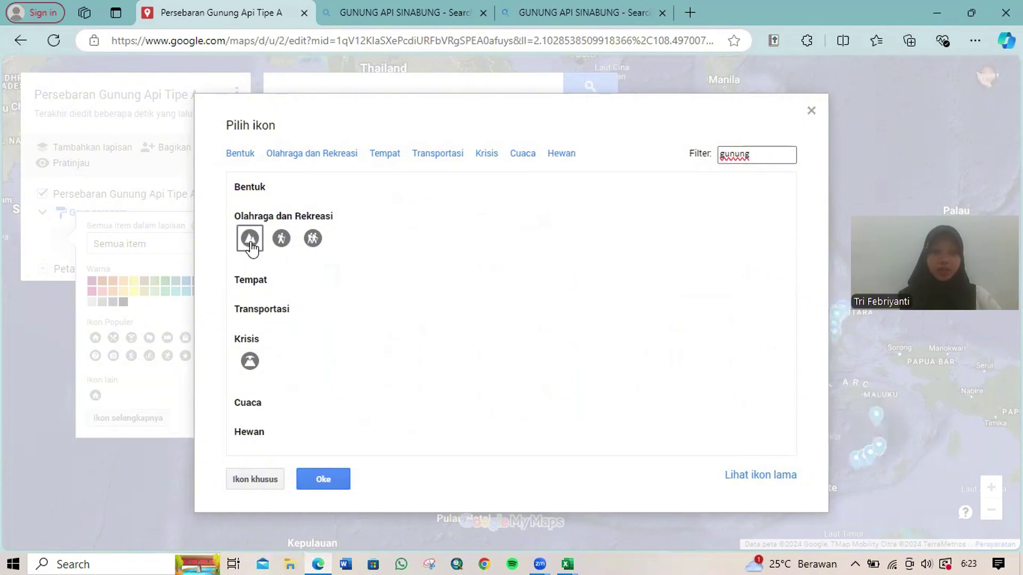
click(341, 478)
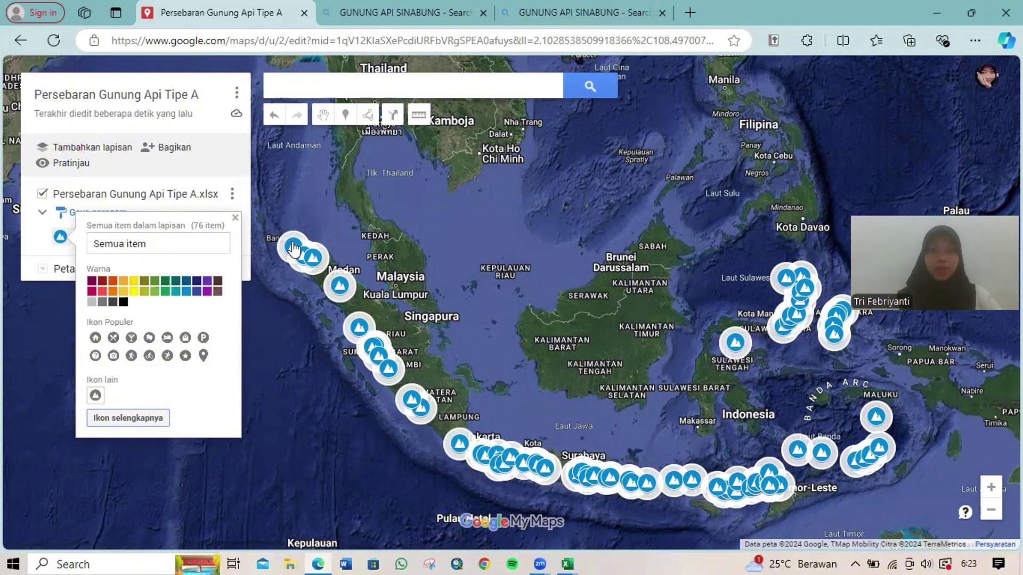
click(102, 283)
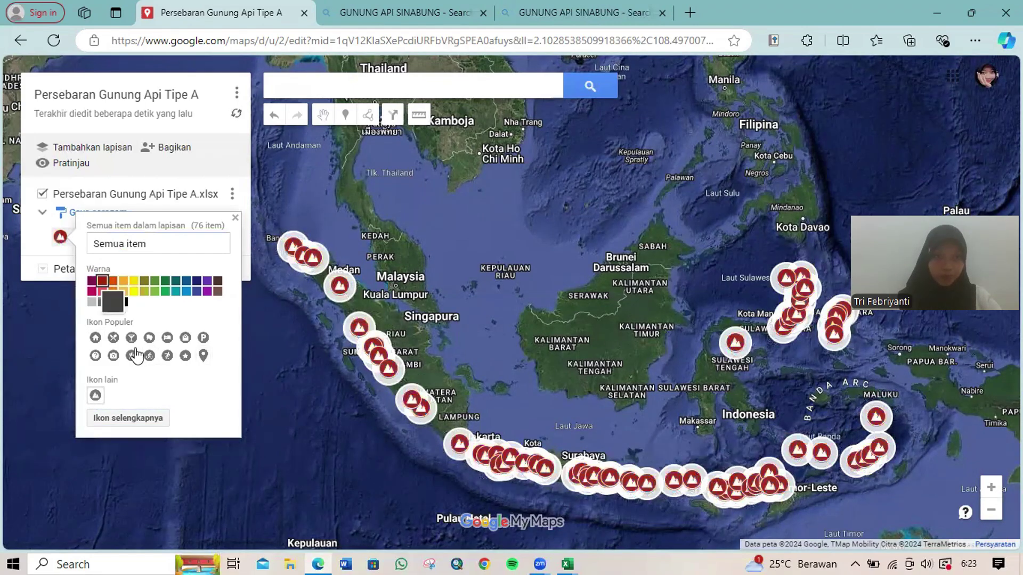
click(236, 218)
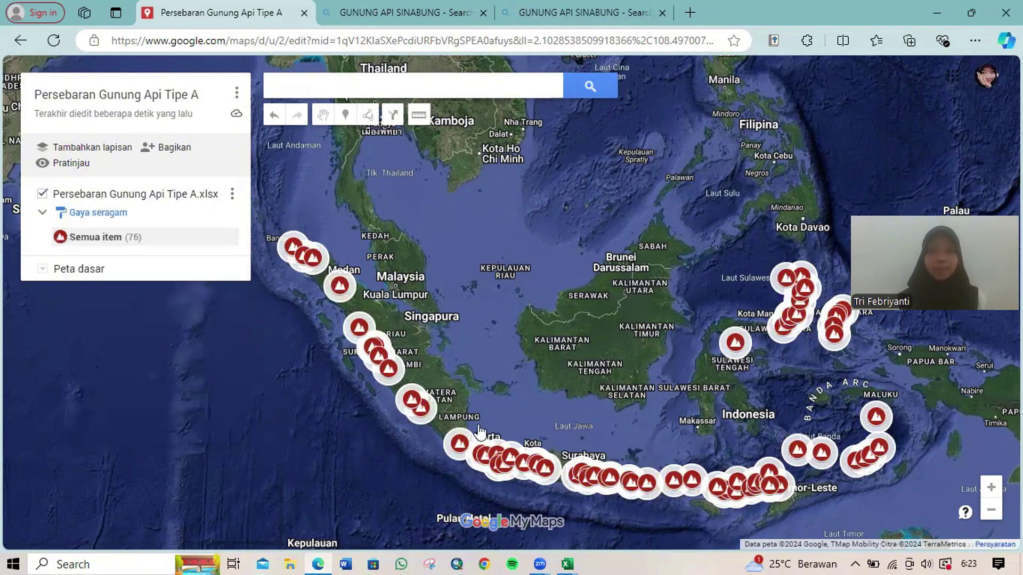
Step: Add a new layer to the map and import "plate-boundaries (2).kmz" from the Downloads folder into it
drag(481, 429, 468, 376)
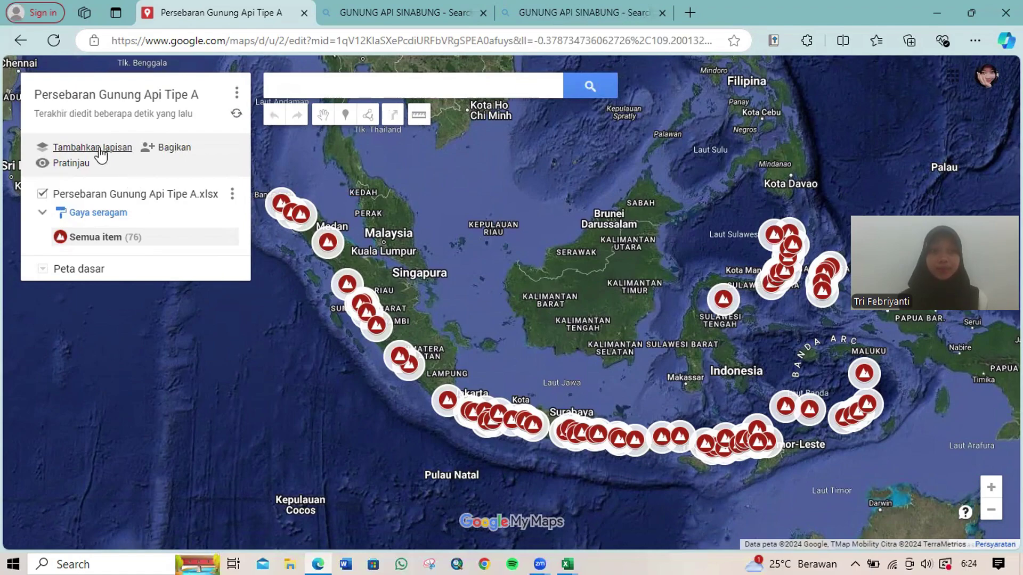
click(100, 149)
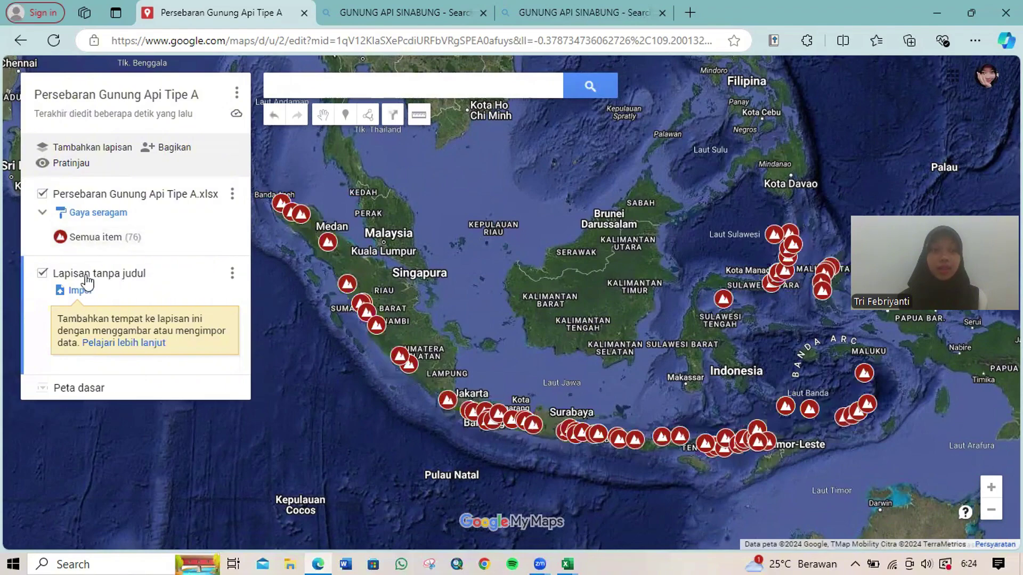
click(80, 292)
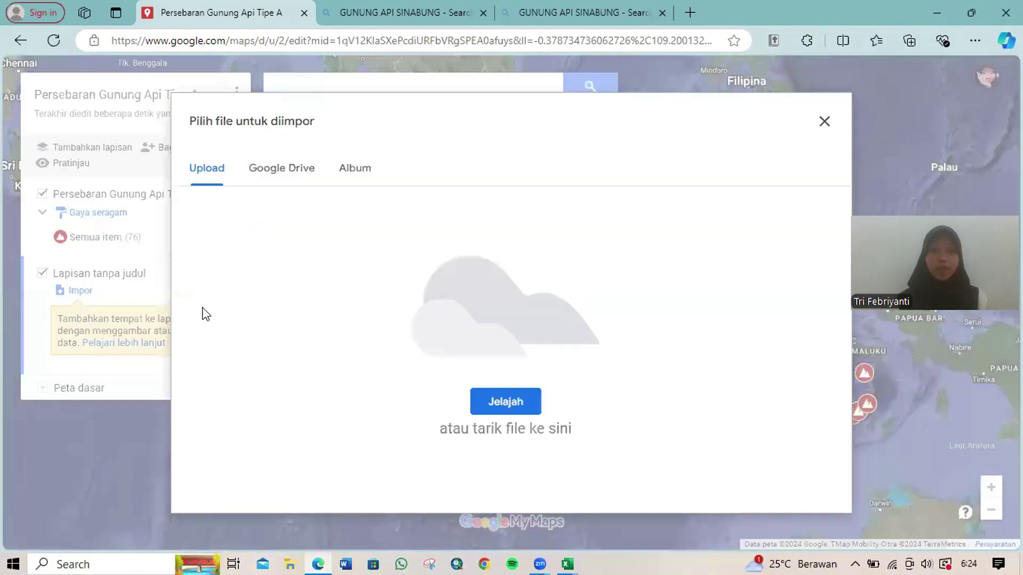
click(479, 405)
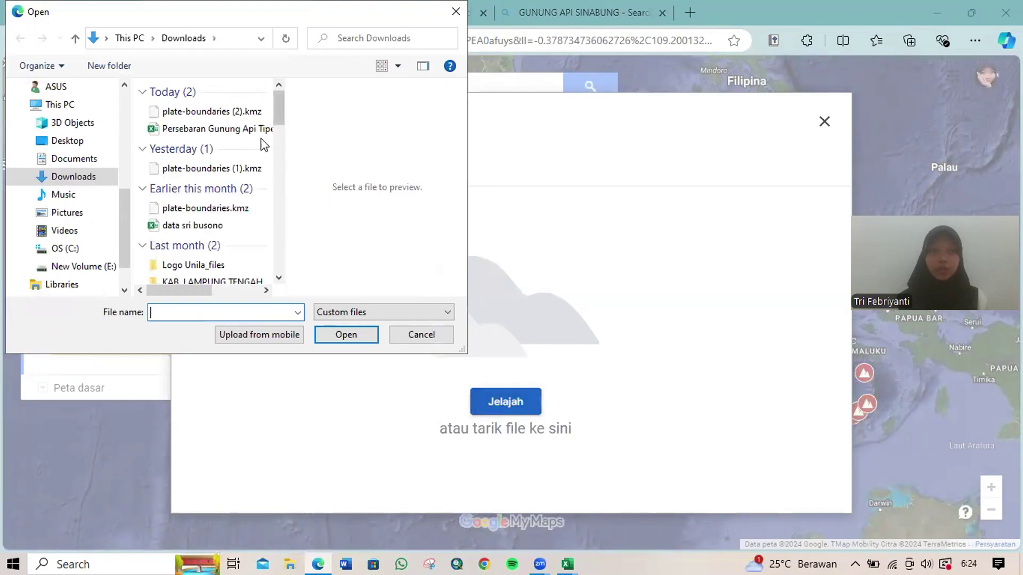
click(236, 117)
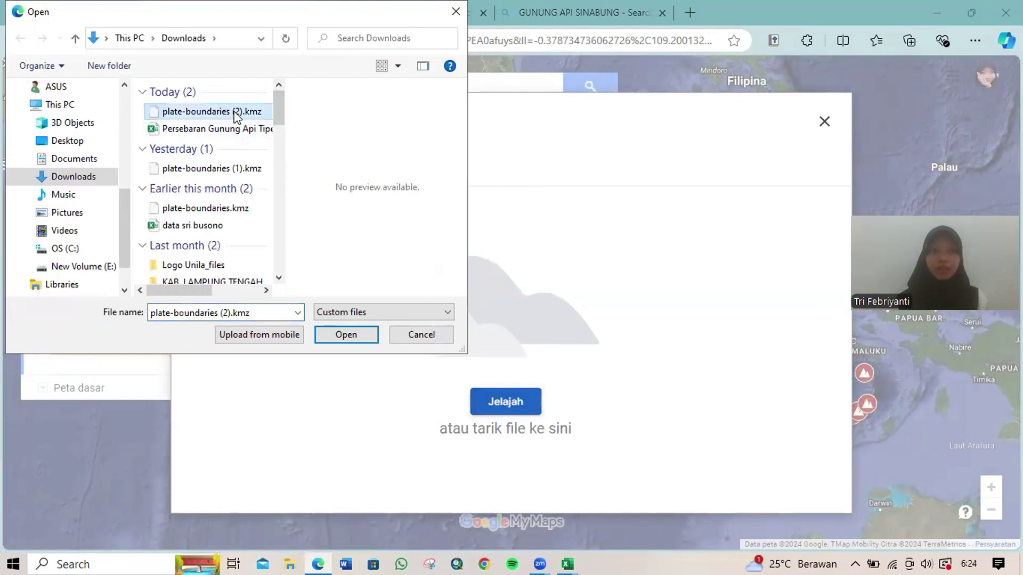
click(349, 336)
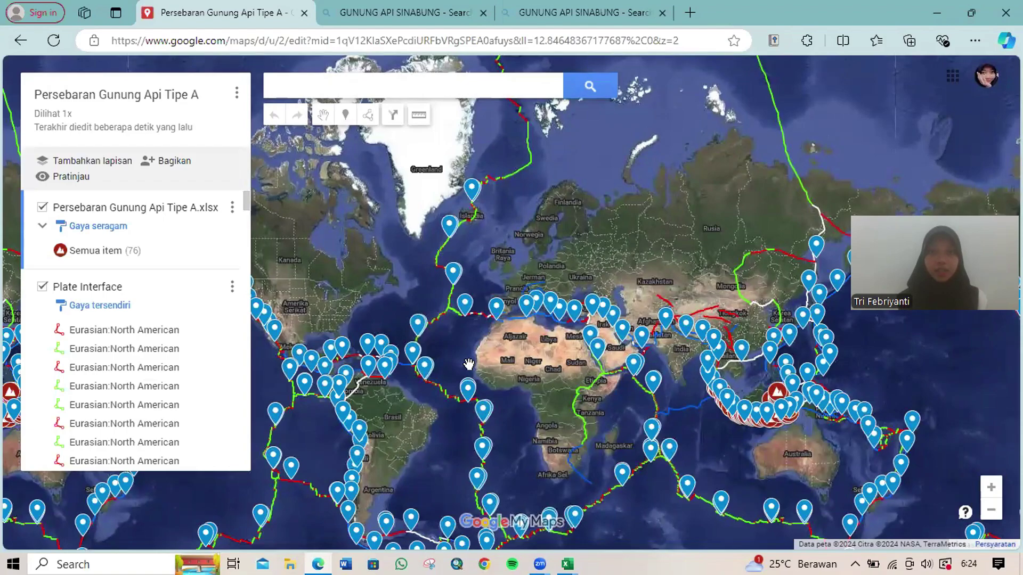
Step: Examine the imported plate boundaries across the world and closer up around Indonesia's volcanoes
drag(469, 364, 369, 290)
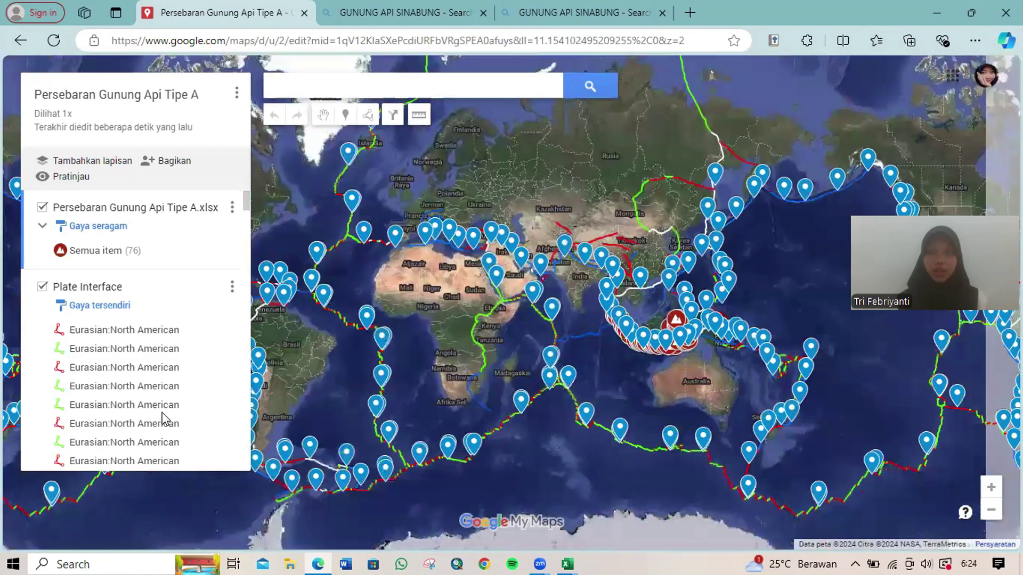
drag(473, 301, 311, 395)
drag(402, 366, 601, 349)
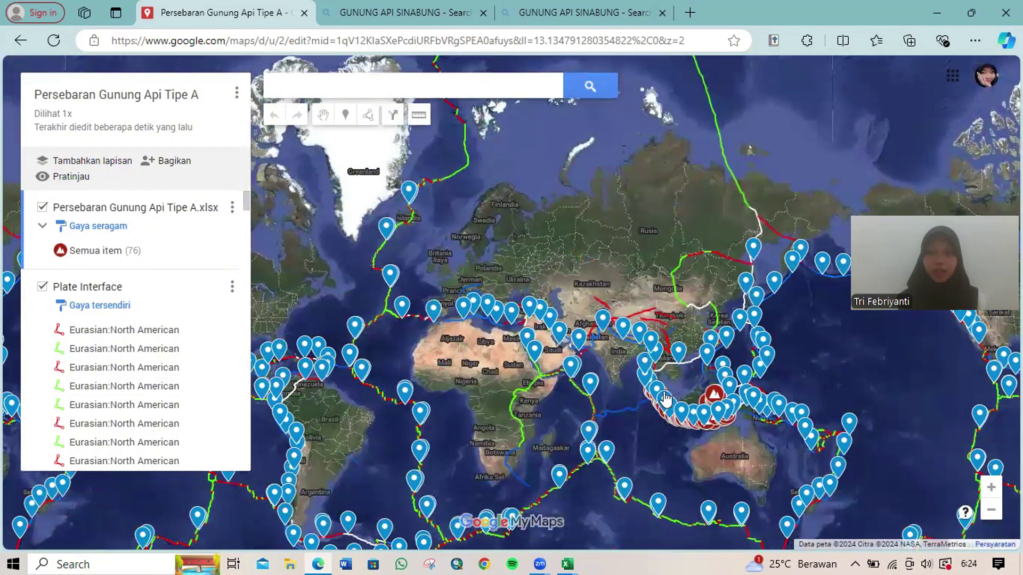
scroll(665, 400, up, 1)
scroll(665, 399, up, 2)
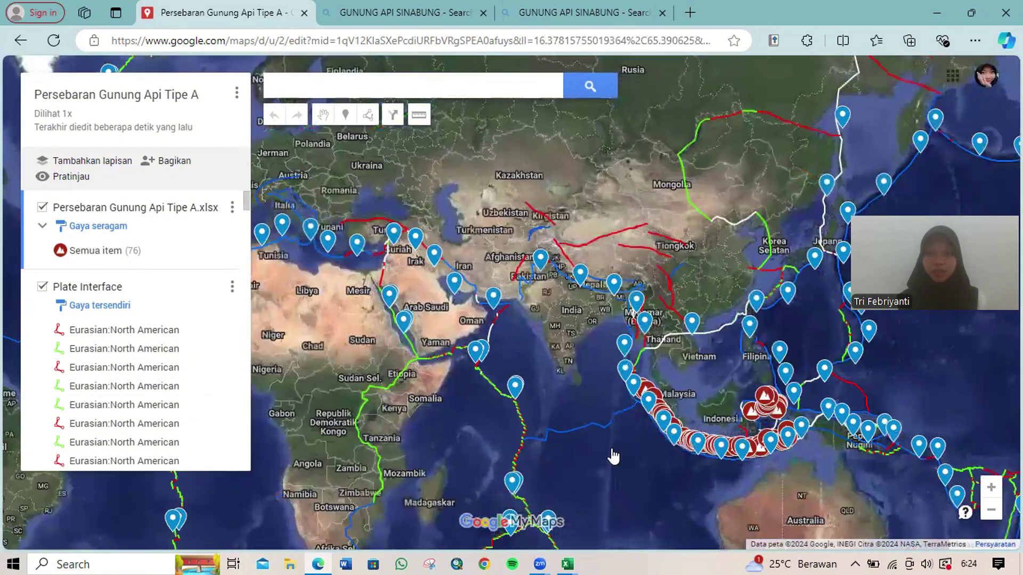
scroll(733, 430, up, 3)
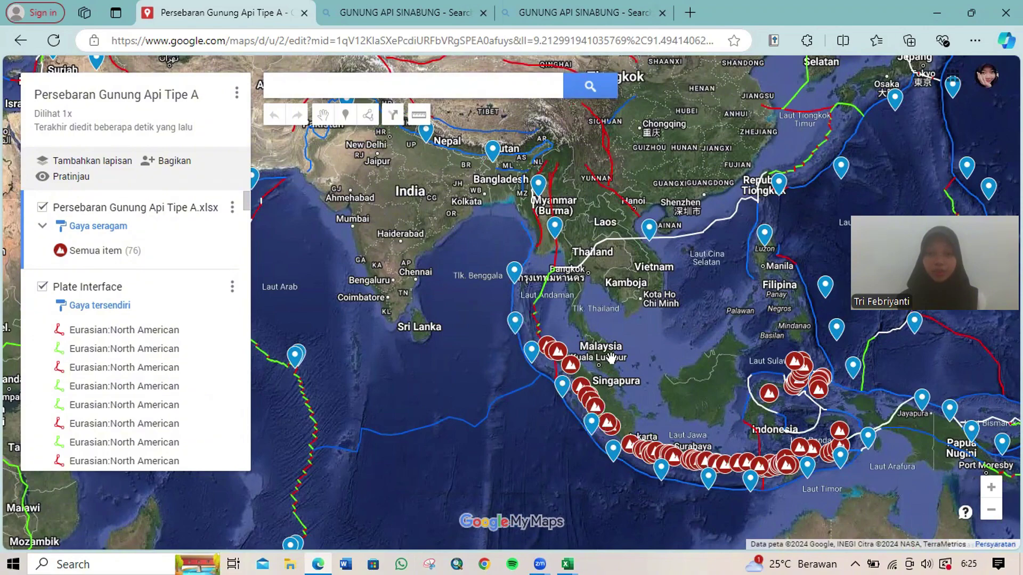
drag(611, 358, 557, 327)
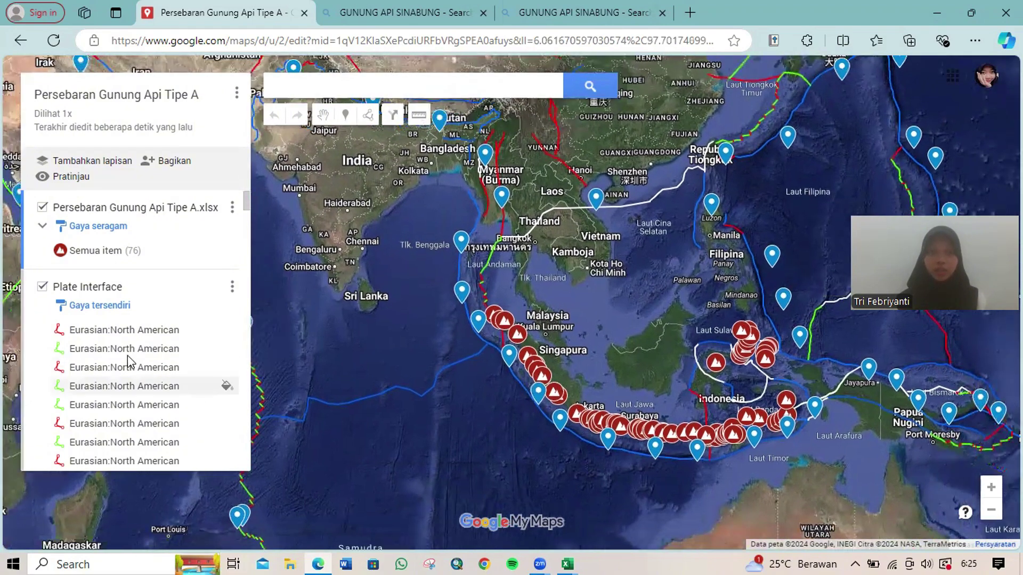
Step: Find the Plate Motion layer below the long Plate Interface list and hide it from the map
scroll(126, 362, down, 10)
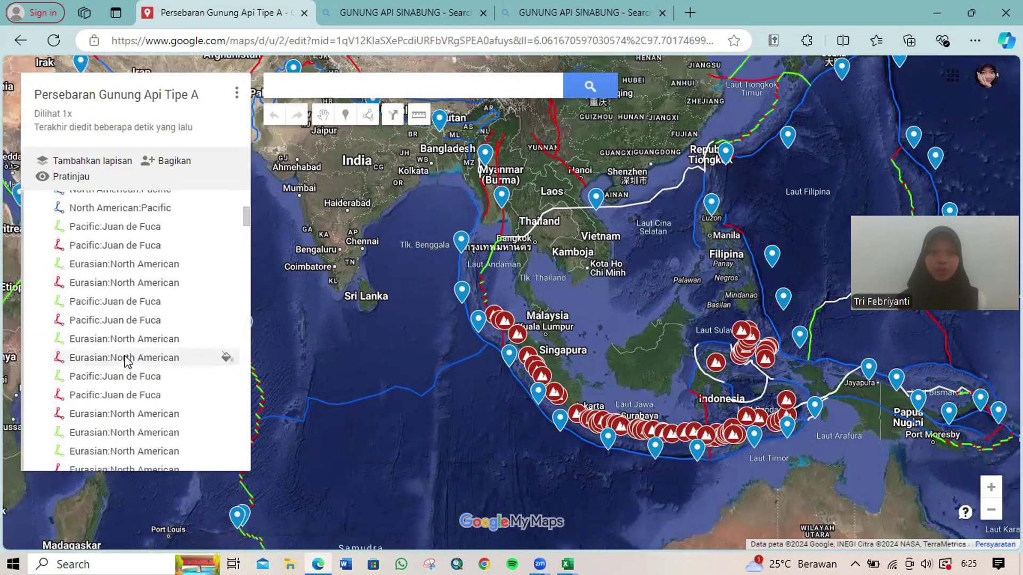
scroll(125, 362, down, 10)
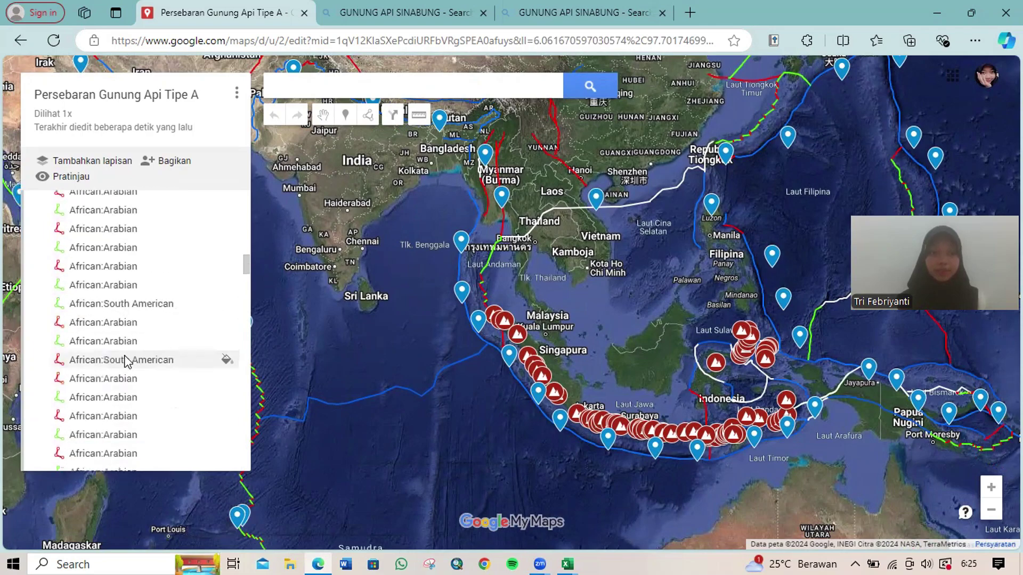
scroll(126, 361, down, 10)
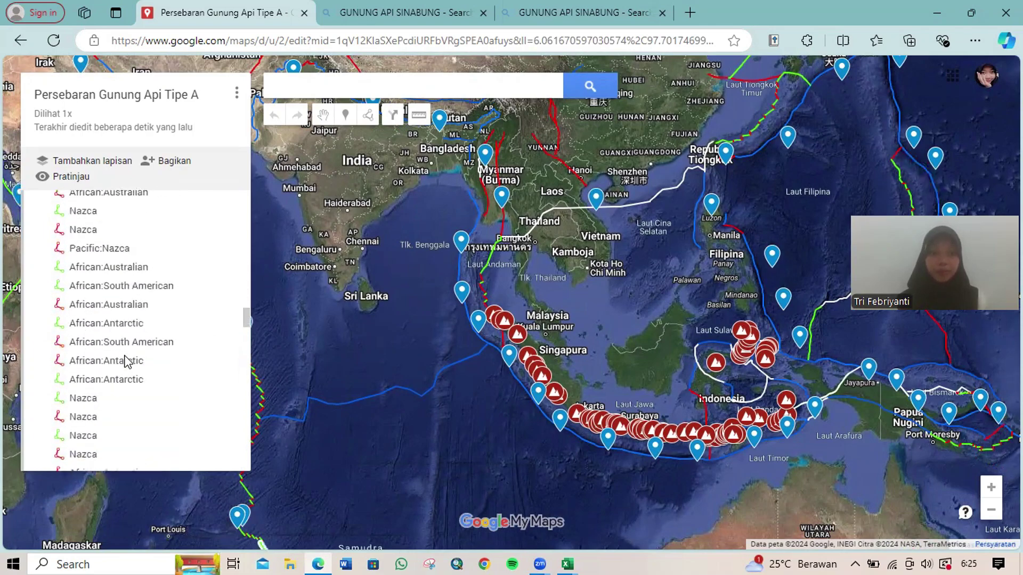
scroll(126, 362, down, 10)
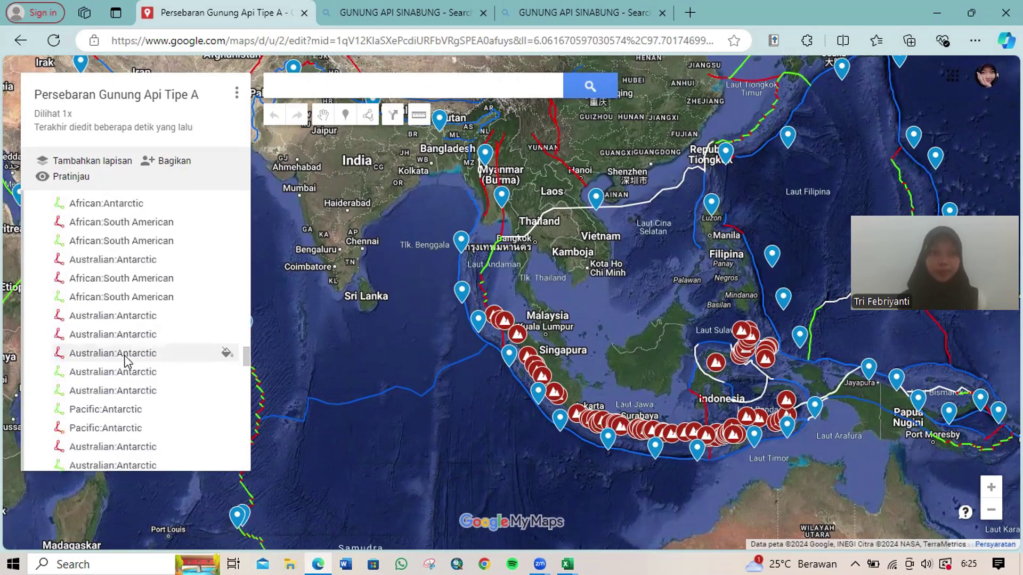
scroll(126, 363, down, 10)
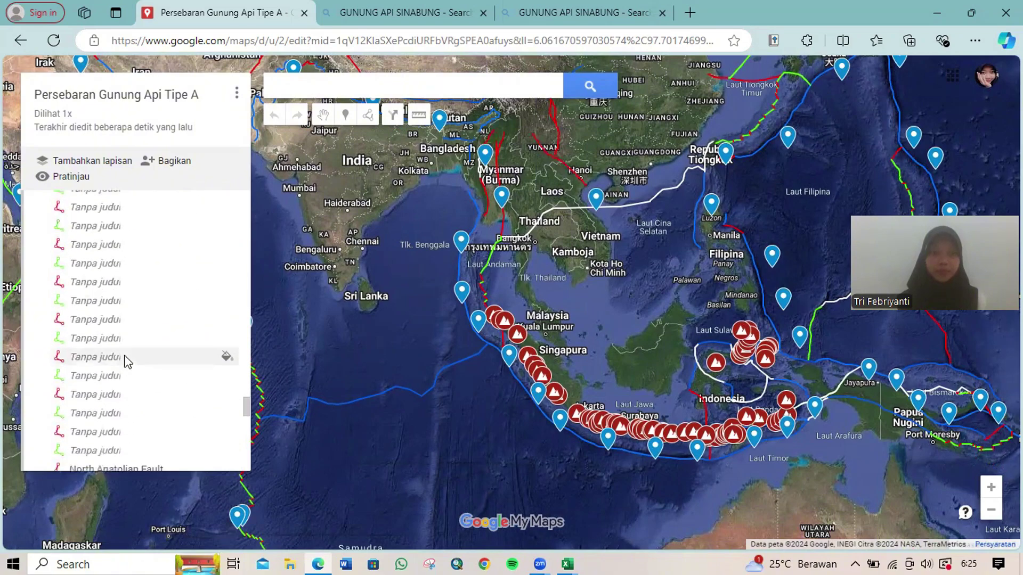
scroll(126, 362, down, 5)
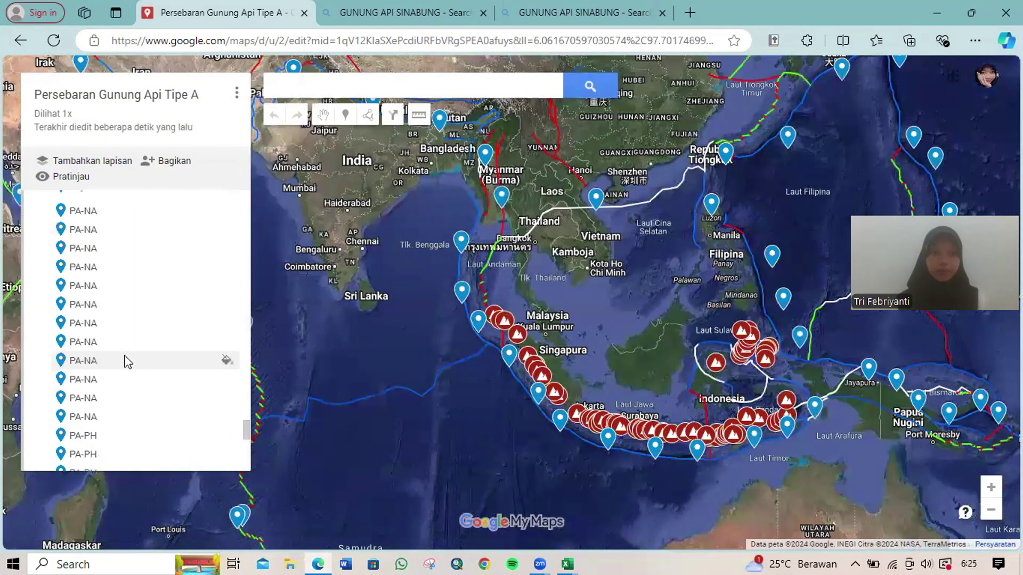
scroll(125, 362, down, 5)
scroll(128, 361, up, 10)
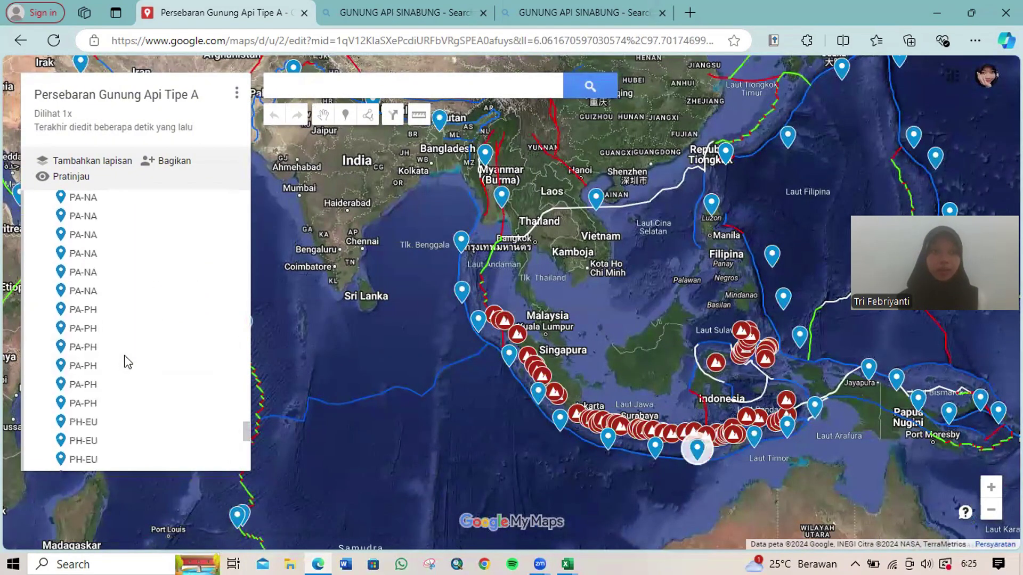
scroll(122, 357, down, 1)
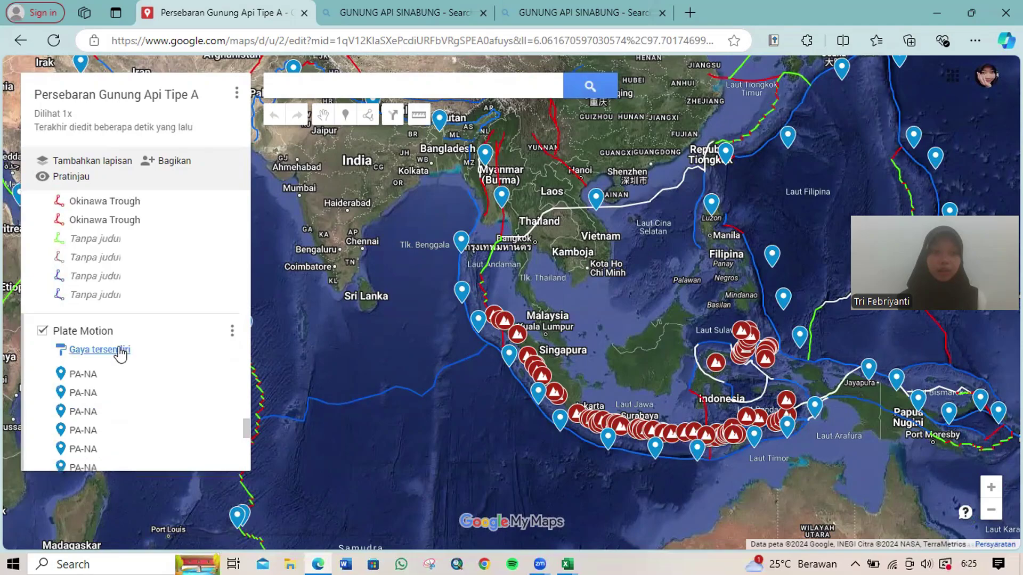
click(43, 331)
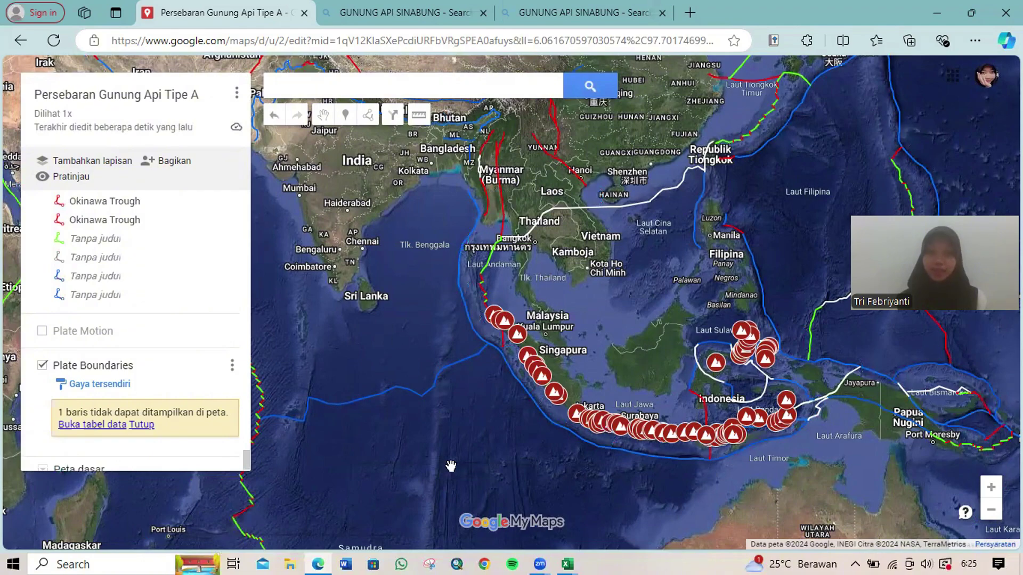
Step: Review the imported list from Plate Boundaries up through Micro Plates and Major Fault Zones, and inspect the boundary lines around Indonesia's volcanoes
click(180, 363)
scroll(180, 363, down, 5)
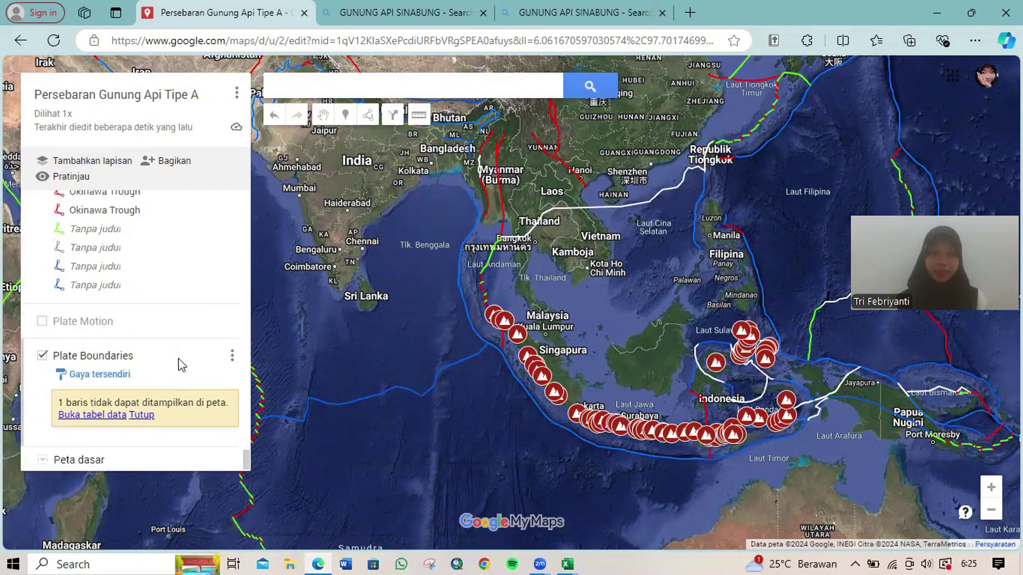
scroll(180, 364, up, 15)
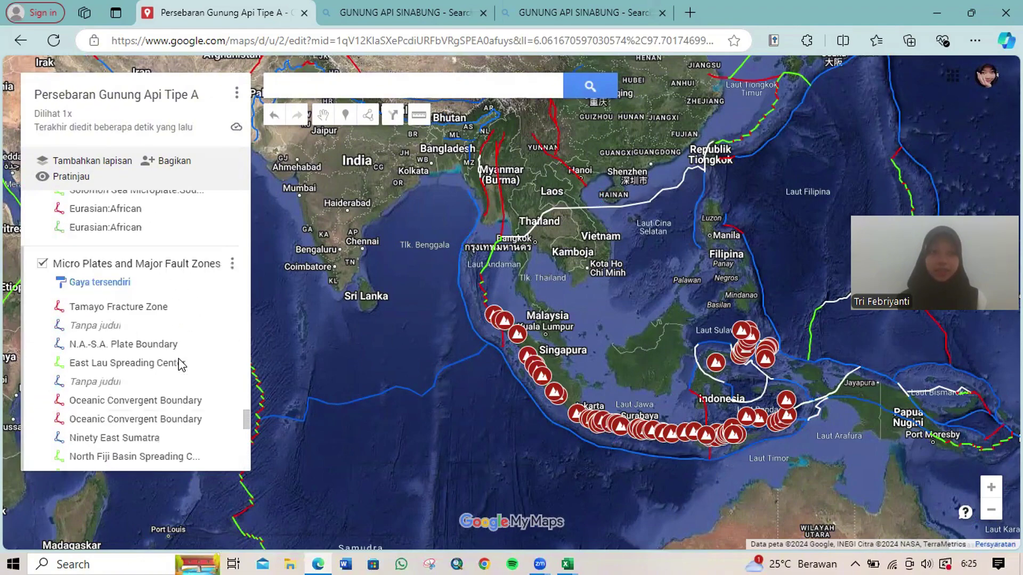
scroll(180, 364, up, 10)
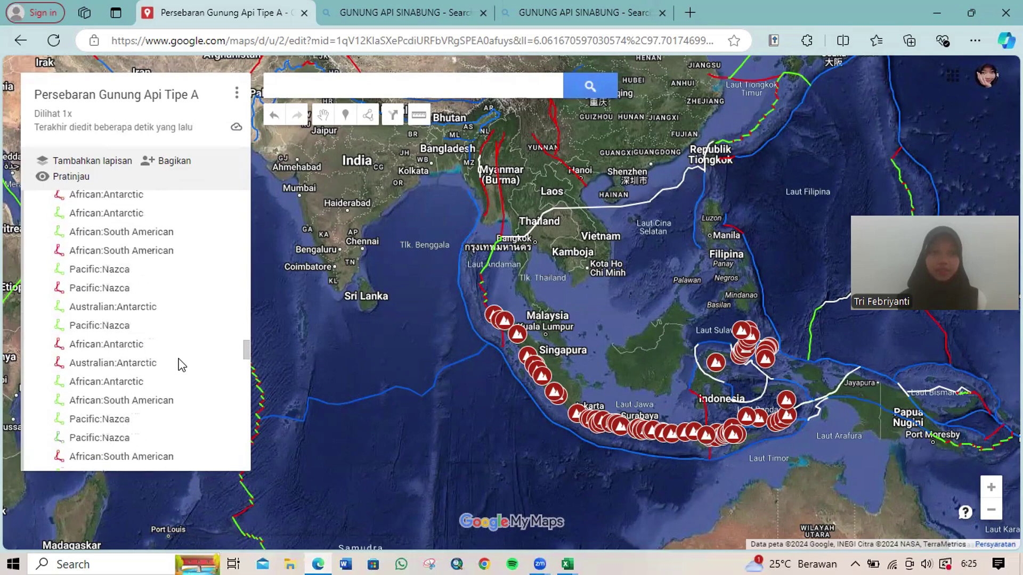
scroll(180, 364, up, 10)
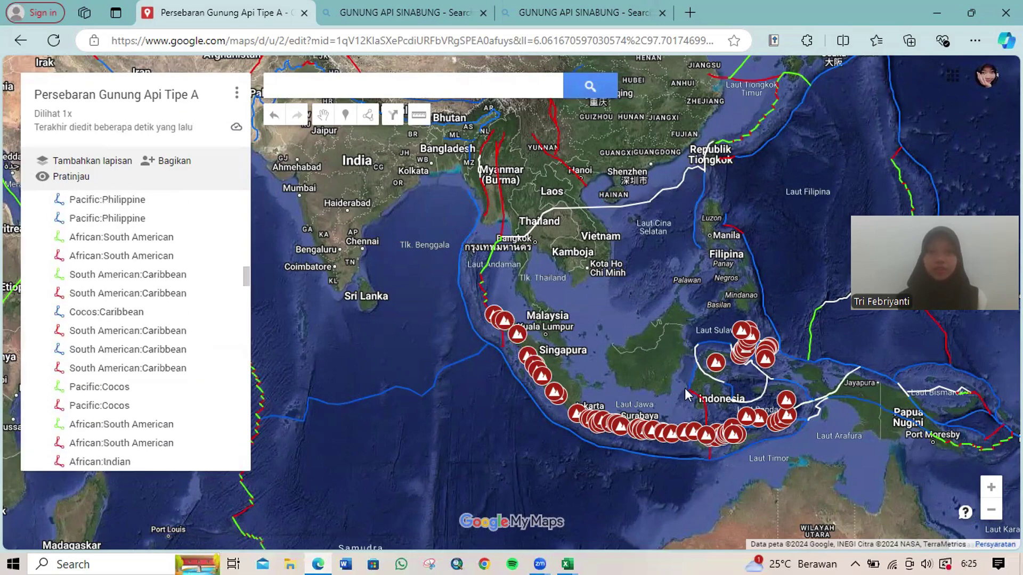
drag(636, 237, 570, 205)
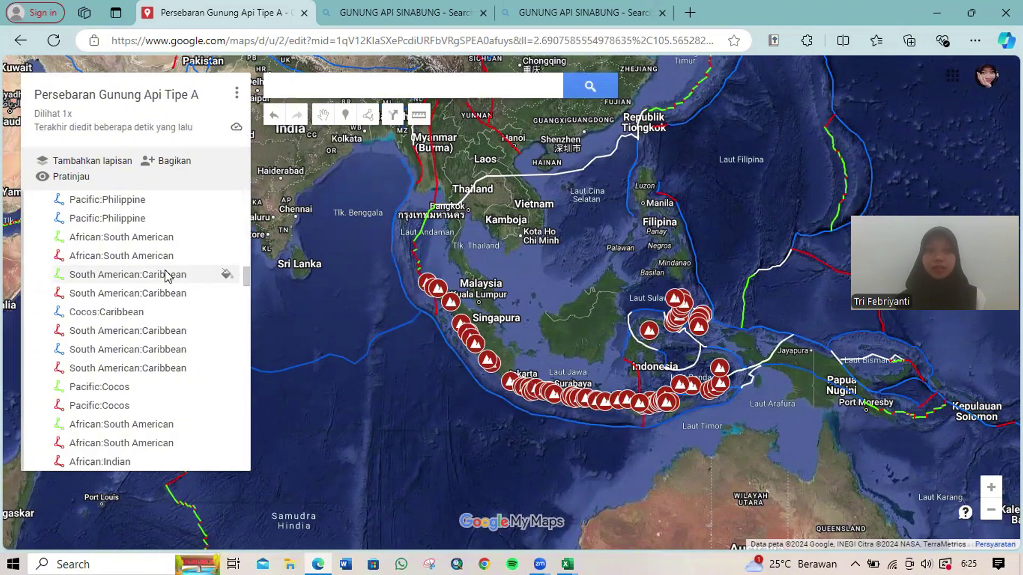
scroll(169, 272, up, 5)
scroll(166, 271, up, 5)
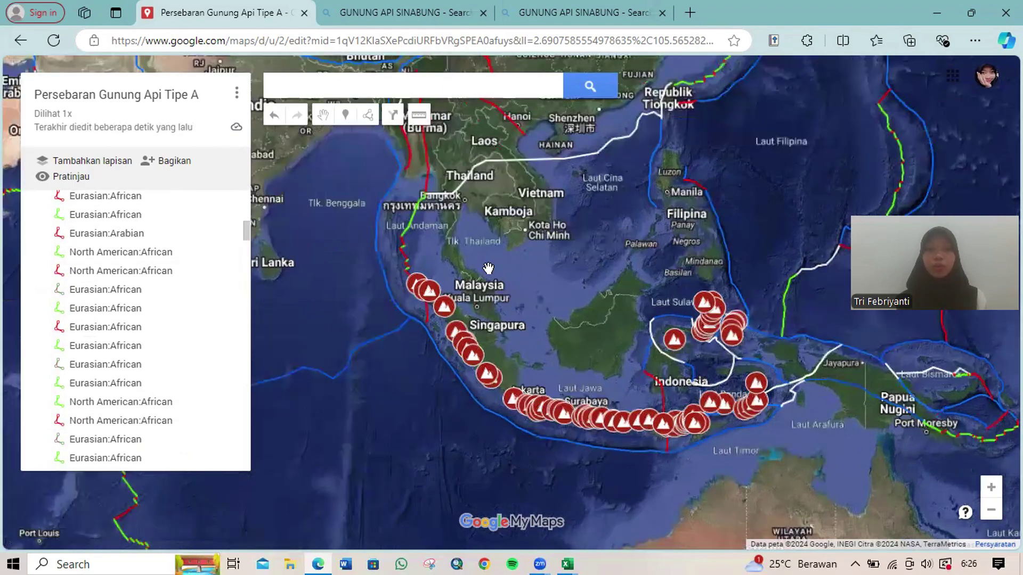
scroll(489, 268, up, 1)
scroll(489, 268, down, 1)
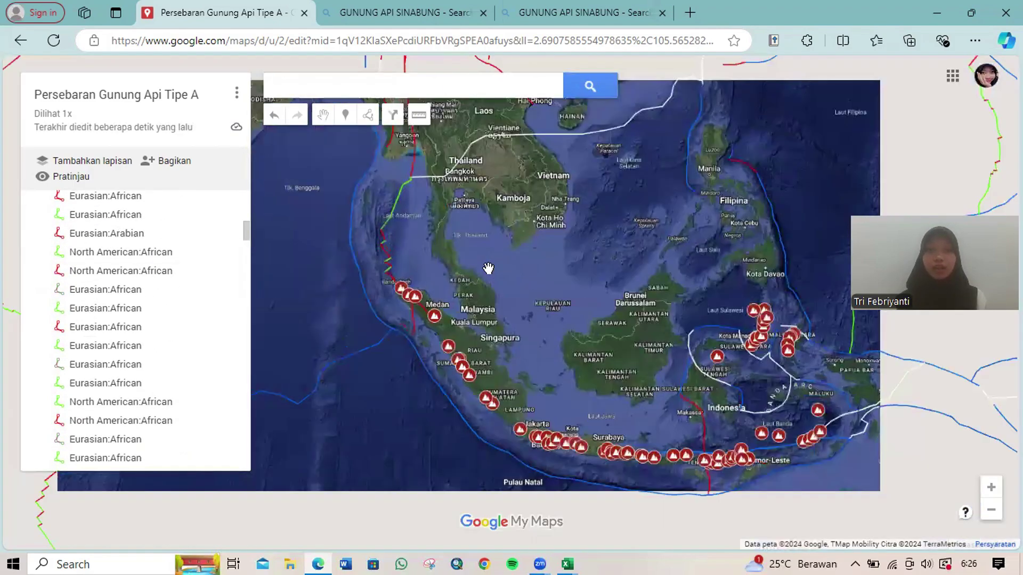